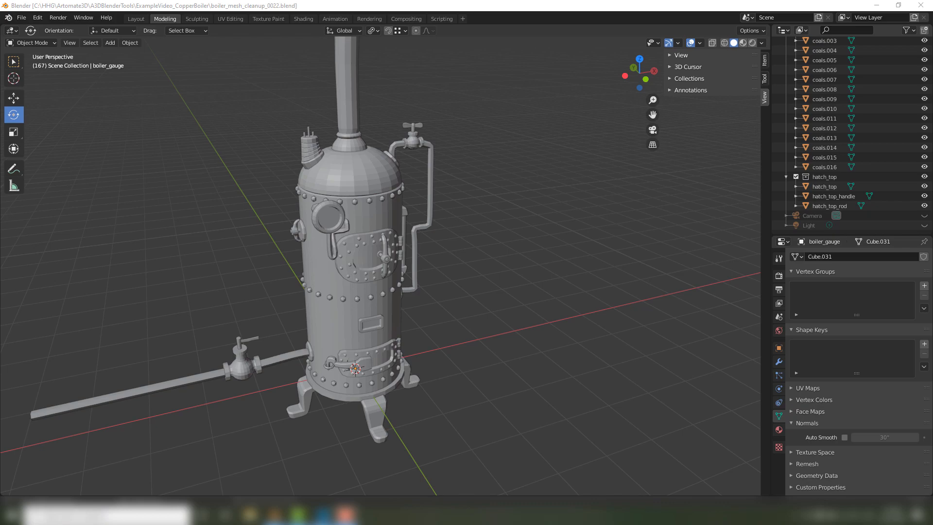
{"action": "mouse_move", "coordinate": [271, 242]}
{"action": "middle_mouse_down"}
{"action": "mouse_move", "coordinate": [200, 235]}
{"action": "mouse_move", "coordinate": [250, 241]}
{"action": "mouse_move", "coordinate": [261, 253]}
{"action": "mouse_move", "coordinate": [426, 259]}
{"action": "mouse_move", "coordinate": [484, 227]}
{"action": "mouse_move", "coordinate": [296, 243]}
{"action": "mouse_move", "coordinate": [273, 233]}
{"action": "mouse_move", "coordinate": [355, 250]}
{"action": "mouse_move", "coordinate": [418, 220]}
{"action": "mouse_move", "coordinate": [334, 217]}
{"action": "mouse_move", "coordinate": [381, 237]}
{"action": "mouse_move", "coordinate": [364, 250]}
{"action": "mouse_move", "coordinate": [367, 234]}
{"action": "mouse_move", "coordinate": [422, 185]}
{"action": "middle_mouse_up"}
{"action": "scroll", "coordinate": [324, 228], "scroll_direction": "up", "scroll_amount": 4}
{"action": "scroll", "coordinate": [443, 249], "scroll_direction": "down", "scroll_amount": 6}
{"action": "middle_click_drag", "start_coordinate": [404, 264], "coordinate": [313, 190]}
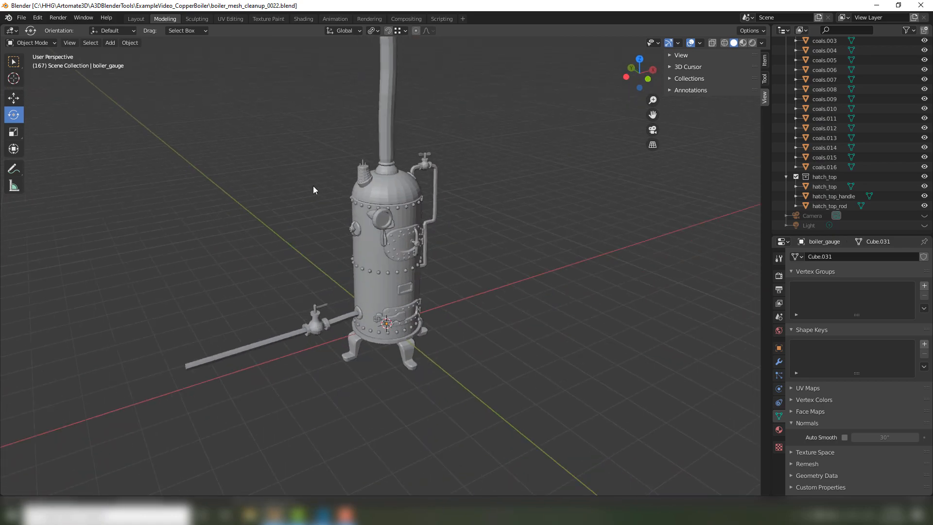
{"action": "left_click_drag", "start_coordinate": [233, 112], "coordinate": [579, 440]}
{"action": "scroll", "coordinate": [470, 324], "scroll_direction": "up", "scroll_amount": 4}
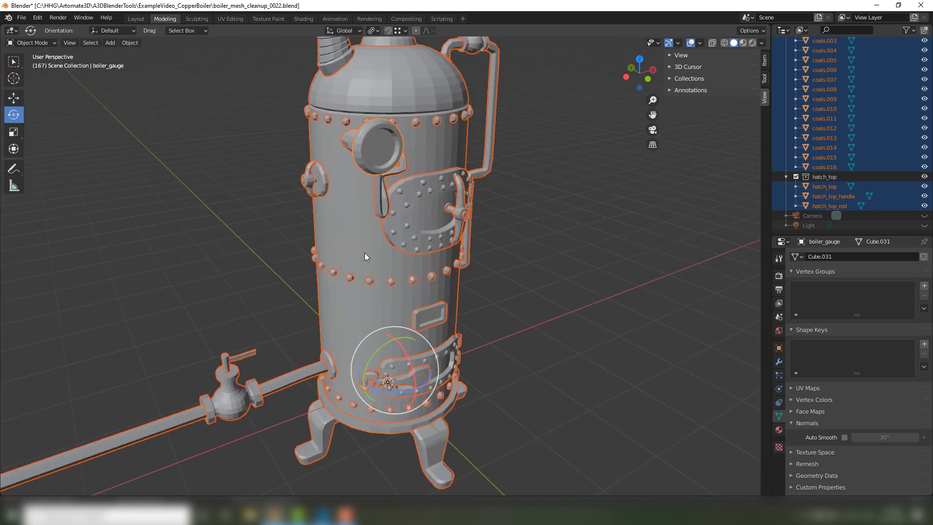
{"action": "left_click", "coordinate": [130, 43]}
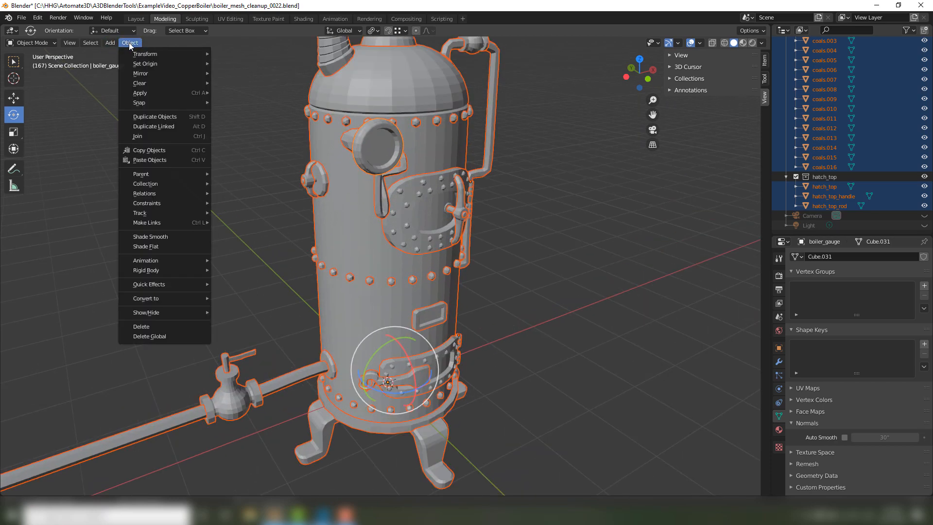
{"action": "left_click", "coordinate": [226, 159]}
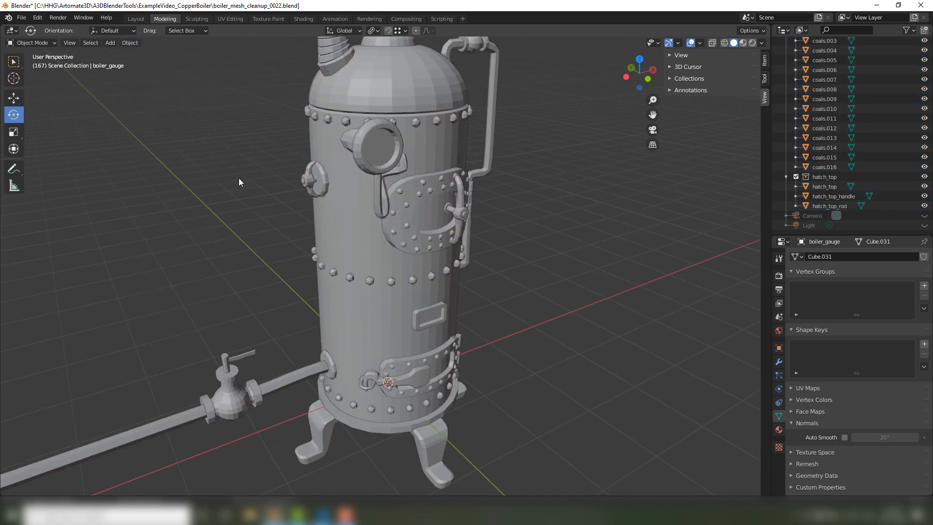
Select all the boiler objects and apply smooth shading to them.
{"action": "key", "text": "a"}
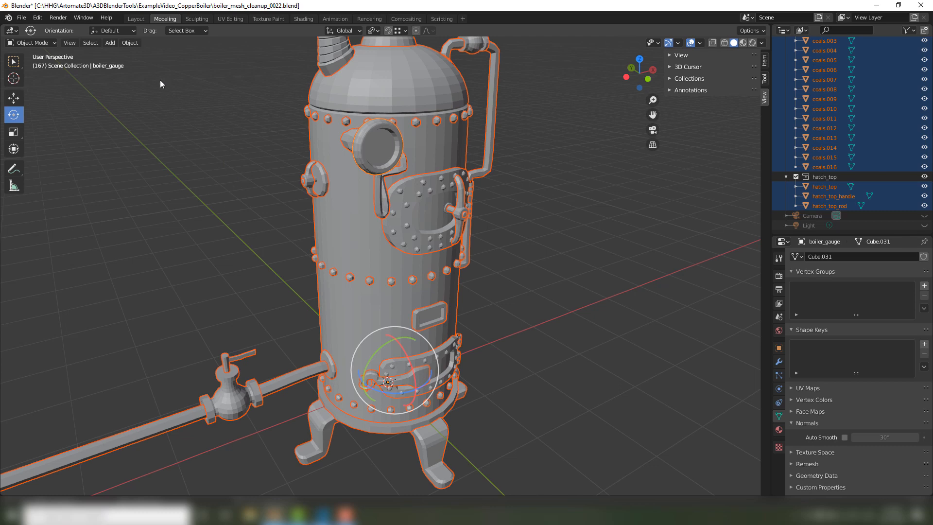
{"action": "left_click", "coordinate": [135, 42]}
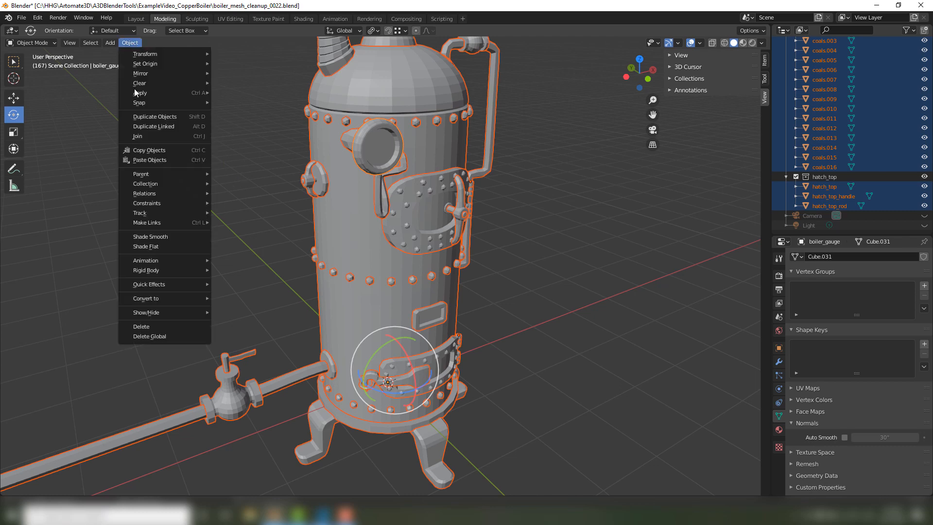
{"action": "left_click", "coordinate": [160, 237]}
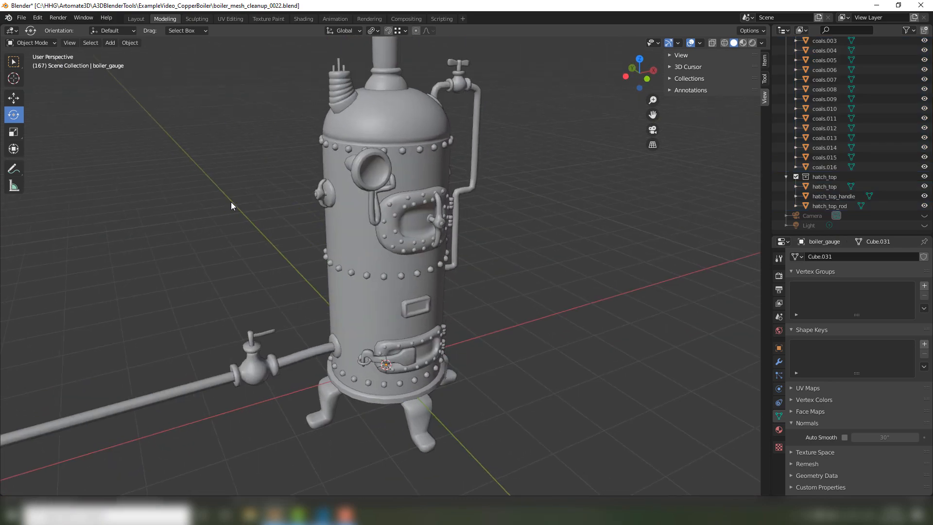
Select all the boiler objects and turn on Auto Smooth for the active boiler gauge only.
{"action": "middle_click_drag", "start_coordinate": [232, 203], "coordinate": [232, 177]}
{"action": "scroll", "coordinate": [229, 176], "scroll_direction": "up", "scroll_amount": 6}
{"action": "middle_click_drag", "start_coordinate": [162, 153], "coordinate": [236, 189], "text": "shift"}
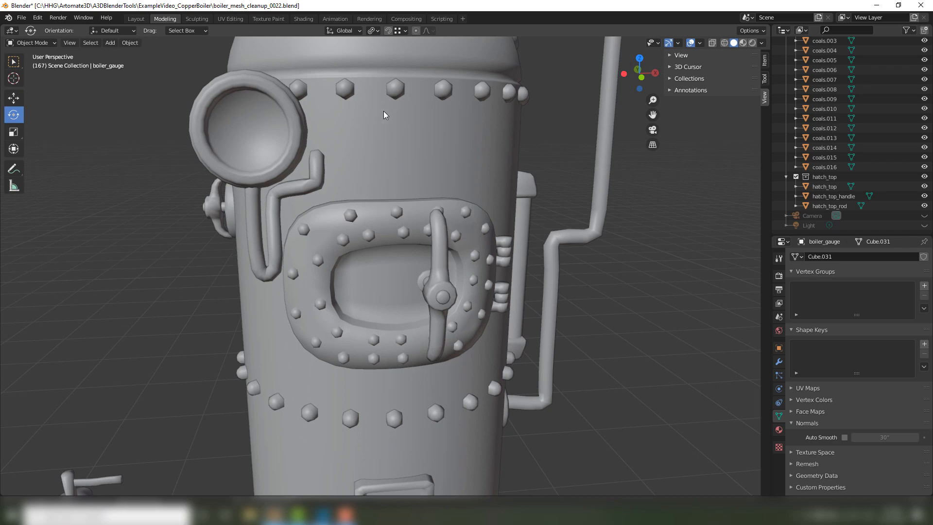
{"action": "scroll", "coordinate": [383, 111], "scroll_direction": "down", "scroll_amount": 10}
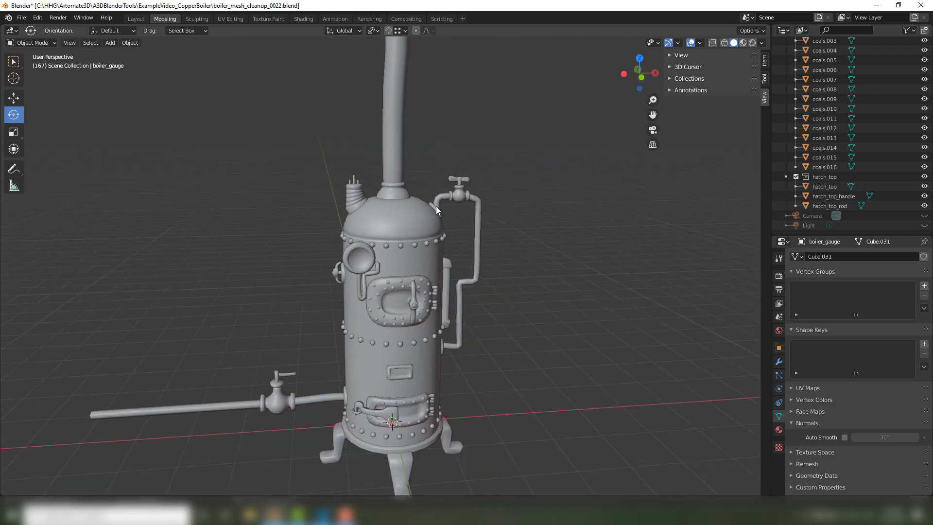
{"action": "scroll", "coordinate": [436, 206], "scroll_direction": "down", "scroll_amount": 2}
{"action": "key", "text": "a"}
{"action": "scroll", "coordinate": [302, 247], "scroll_direction": "up", "scroll_amount": 6}
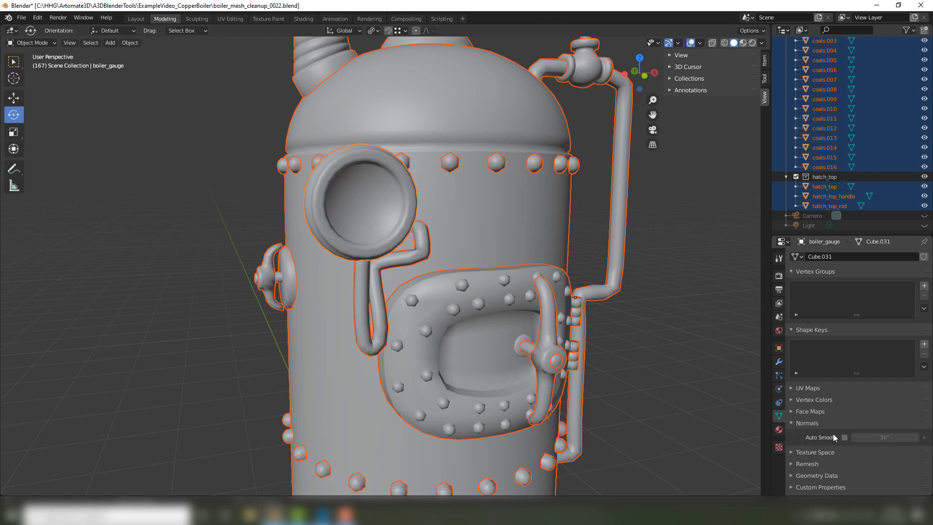
{"action": "left_click", "coordinate": [847, 439]}
{"action": "left_click", "coordinate": [848, 438]}
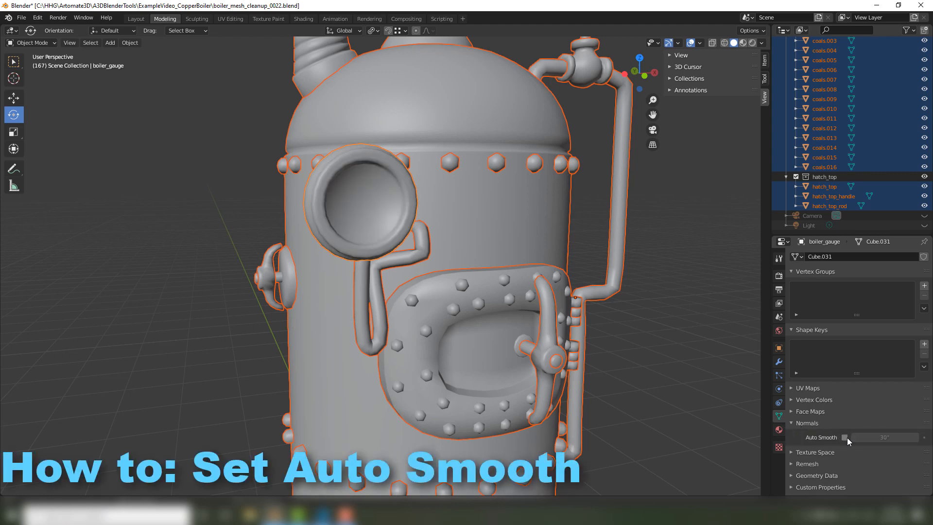
{"action": "left_click", "coordinate": [846, 437]}
{"action": "left_click", "coordinate": [846, 438]}
{"action": "left_click", "coordinate": [846, 438]}
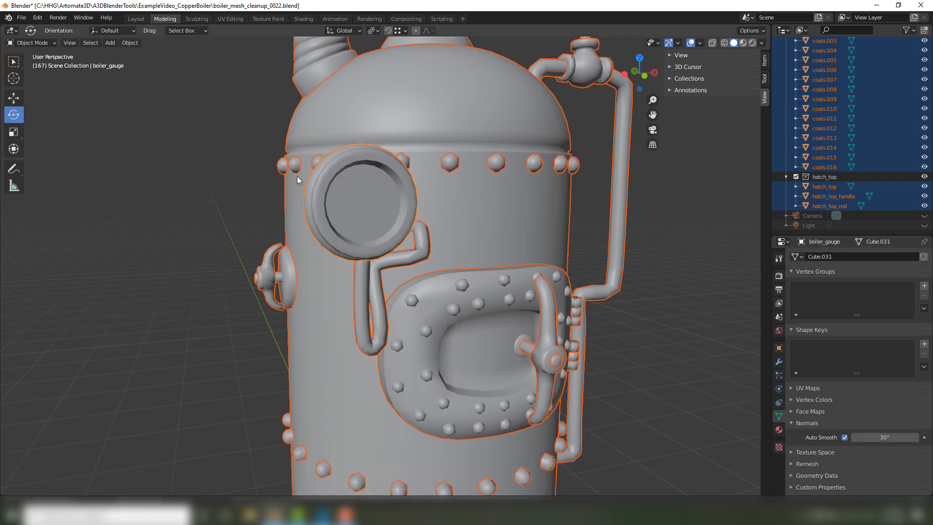
Toggle Auto Smooth for all selected objects at once to compare the shading, leaving it enabled at 30°.
{"action": "left_click", "coordinate": [846, 437]}
{"action": "left_click", "coordinate": [846, 437], "text": "alt"}
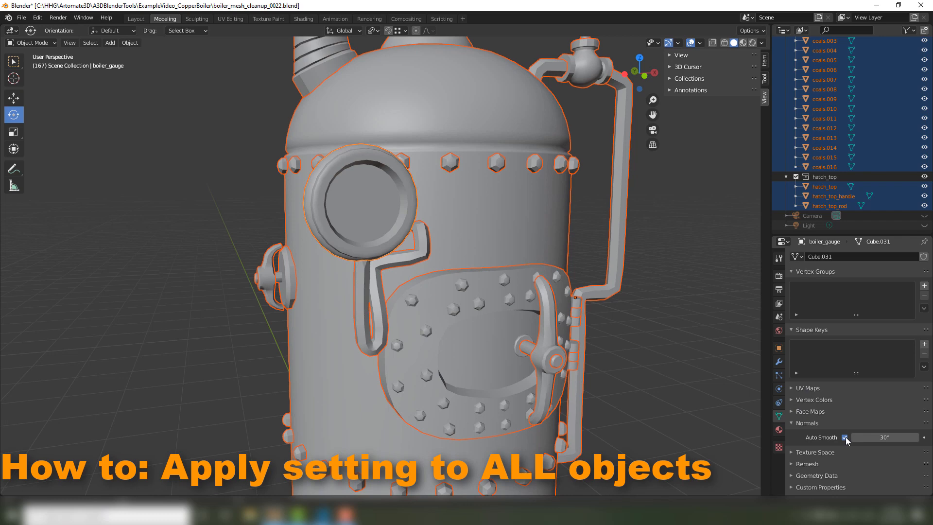
{"action": "left_click", "coordinate": [846, 438], "text": "alt"}
{"action": "left_click", "coordinate": [846, 438], "text": "alt"}
{"action": "left_click", "coordinate": [847, 438], "text": "alt"}
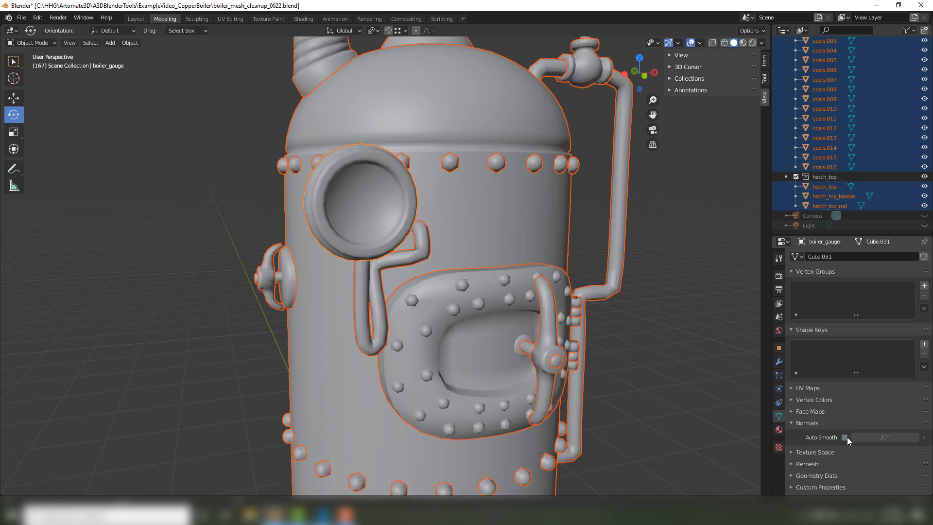
{"action": "left_click", "coordinate": [847, 438], "text": "alt"}
{"action": "left_click", "coordinate": [847, 437], "text": "alt"}
{"action": "left_click", "coordinate": [847, 437], "text": "alt"}
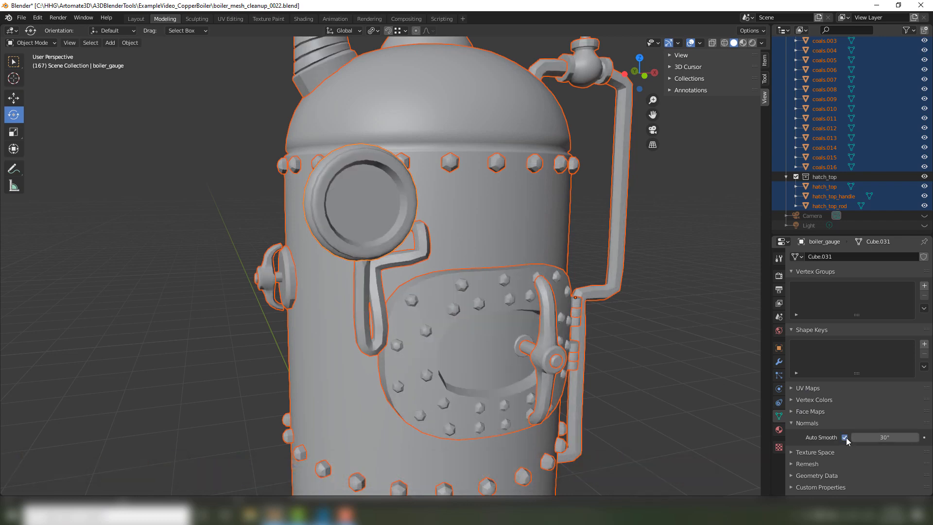
{"action": "left_click", "coordinate": [846, 438], "text": "alt"}
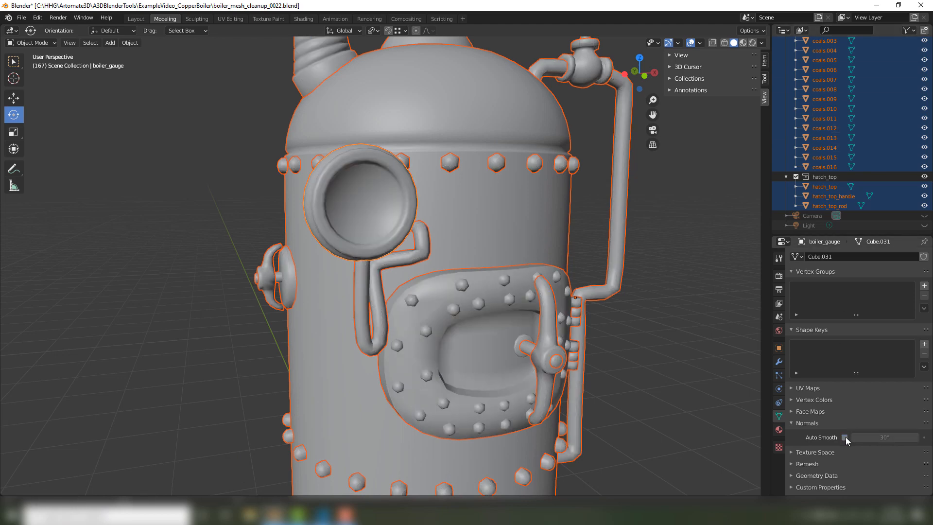
{"action": "left_click", "coordinate": [846, 438], "text": "alt"}
{"action": "left_click", "coordinate": [846, 437], "text": "alt"}
{"action": "left_click", "coordinate": [847, 437], "text": "alt"}
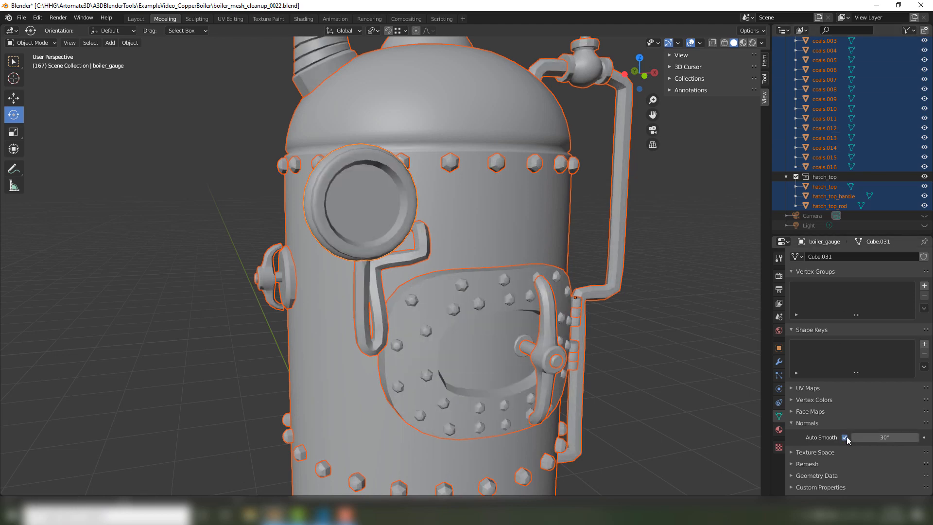
{"action": "left_click", "coordinate": [847, 438], "text": "alt"}
{"action": "left_click", "coordinate": [846, 438], "text": "alt"}
Try a larger Auto Smooth angle on all selected objects, then set it to 45°.
{"action": "mouse_move", "coordinate": [665, 262]}
{"action": "middle_mouse_down"}
{"action": "mouse_move", "coordinate": [655, 249]}
{"action": "mouse_move", "coordinate": [684, 234]}
{"action": "mouse_move", "coordinate": [672, 272]}
{"action": "middle_mouse_up"}
{"action": "scroll", "coordinate": [668, 287], "scroll_direction": "down", "scroll_amount": 4}
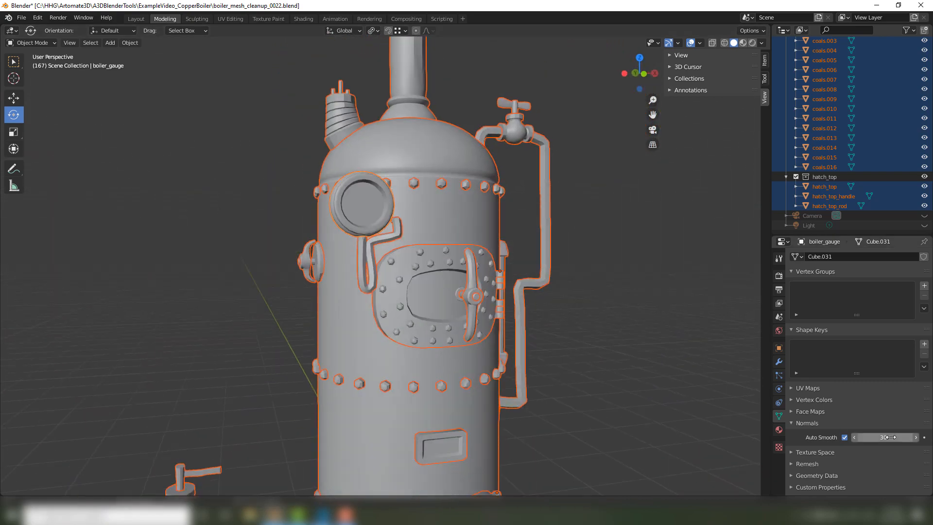
{"action": "mouse_move", "coordinate": [888, 437]}
{"action": "left_mouse_down"}
{"action": "mouse_move", "coordinate": [923, 438]}
{"action": "mouse_move", "coordinate": [892, 438]}
{"action": "mouse_move", "coordinate": [907, 438]}
{"action": "left_mouse_up"}
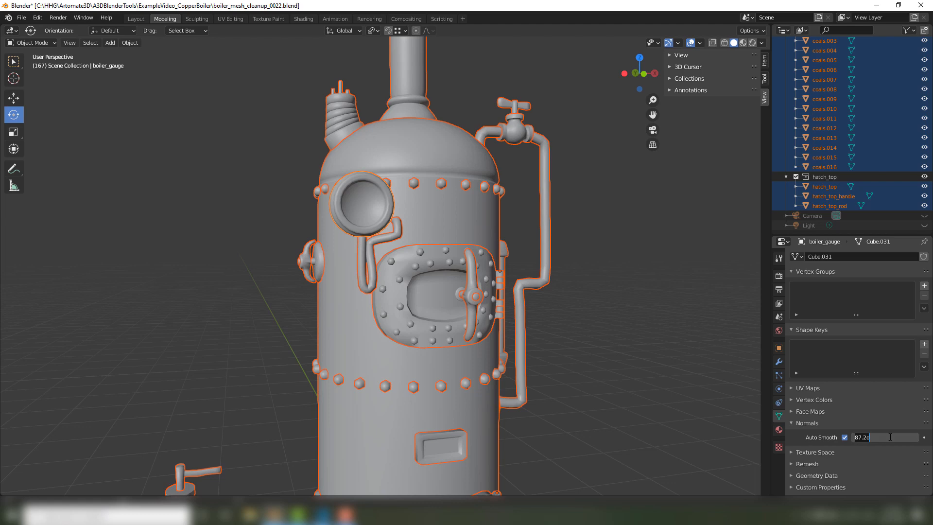
{"action": "key", "text": "Return"}
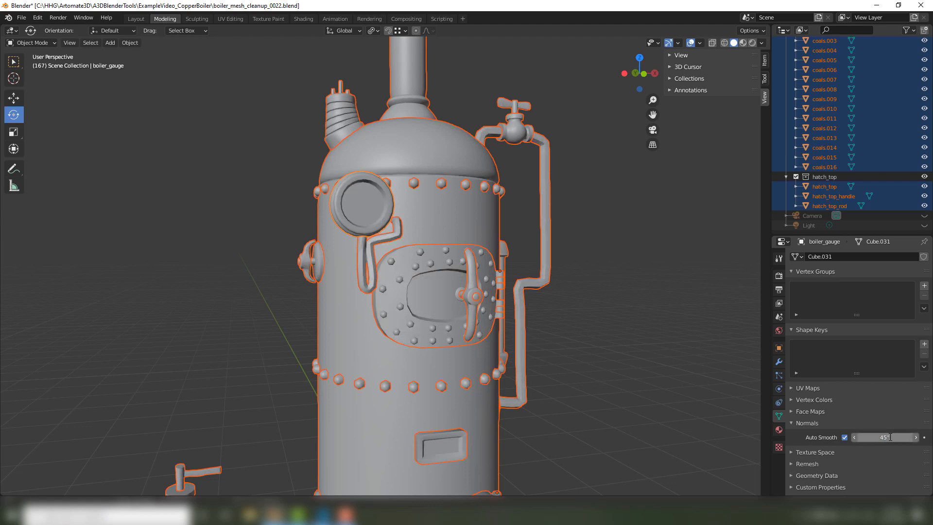
Deselect everything and examine the shading on the boiler's dome, gauge, hatch and pipes.
{"action": "left_click", "coordinate": [652, 340]}
{"action": "middle_click_drag", "start_coordinate": [652, 340], "coordinate": [418, 275]}
{"action": "middle_click_drag", "start_coordinate": [517, 167], "coordinate": [439, 205], "text": "shift"}
{"action": "scroll", "coordinate": [438, 208], "scroll_direction": "up", "scroll_amount": 4}
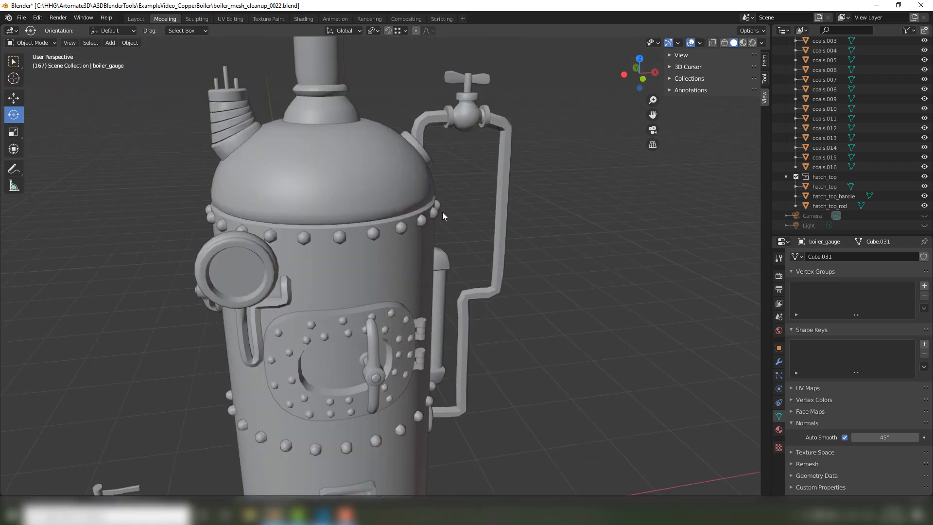
{"action": "middle_click_drag", "start_coordinate": [364, 214], "coordinate": [437, 214]}
{"action": "scroll", "coordinate": [309, 295], "scroll_direction": "up", "scroll_amount": 3}
{"action": "middle_click_drag", "start_coordinate": [405, 250], "coordinate": [365, 275]}
{"action": "scroll", "coordinate": [366, 275], "scroll_direction": "down", "scroll_amount": 5}
{"action": "scroll", "coordinate": [372, 295], "scroll_direction": "down", "scroll_amount": 4}
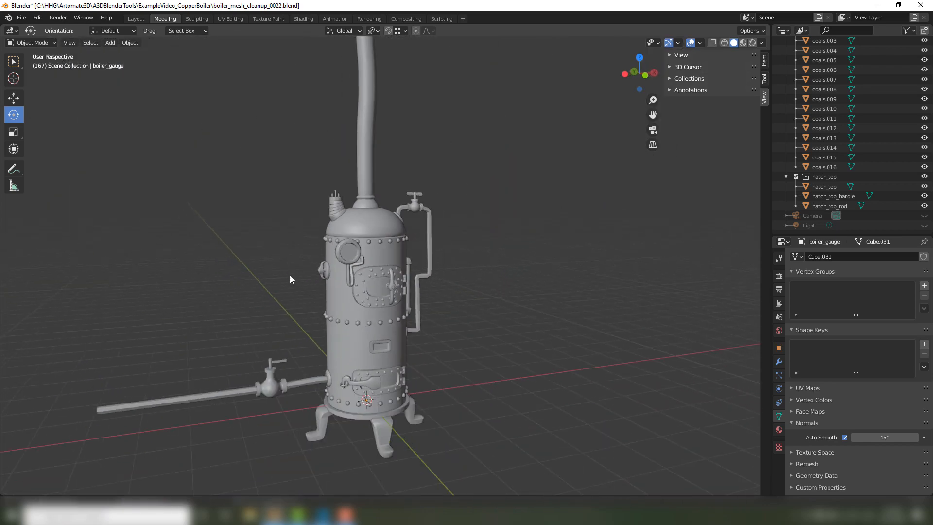
Select all the boiler objects, set their Auto Smooth angle to 180° and clear the selection.
{"action": "left_click_drag", "start_coordinate": [181, 149], "coordinate": [544, 486]}
{"action": "scroll", "coordinate": [490, 317], "scroll_direction": "up", "scroll_amount": 3}
{"action": "scroll", "coordinate": [488, 321], "scroll_direction": "up", "scroll_amount": 2}
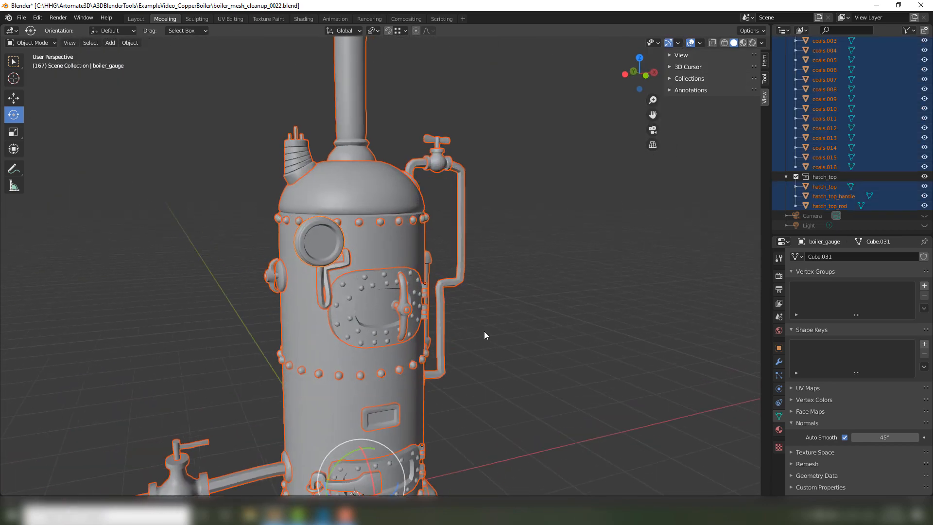
{"action": "left_click_drag", "start_coordinate": [884, 438], "coordinate": [916, 438], "text": "alt"}
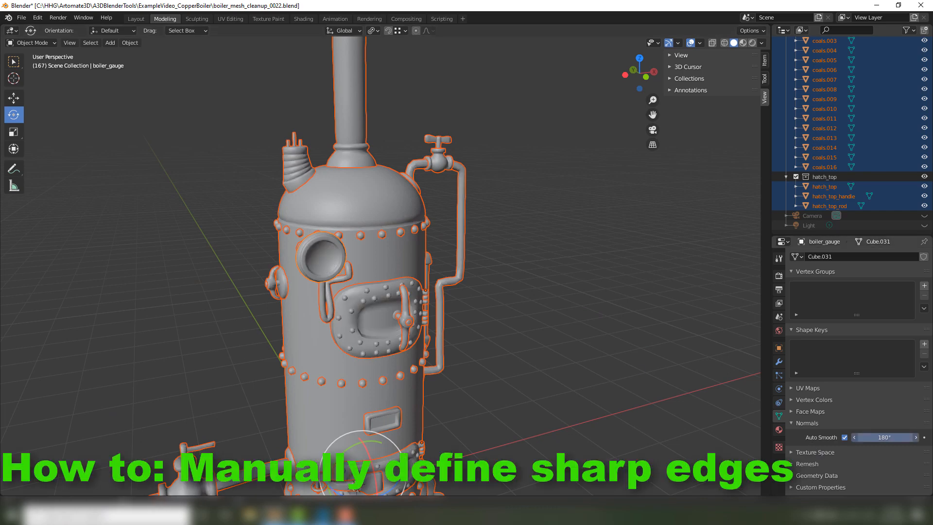
{"action": "left_click", "coordinate": [547, 313]}
Select the round boiler gauge, focus on it and enter Edit Mode.
{"action": "scroll", "coordinate": [477, 341], "scroll_direction": "up", "scroll_amount": 5}
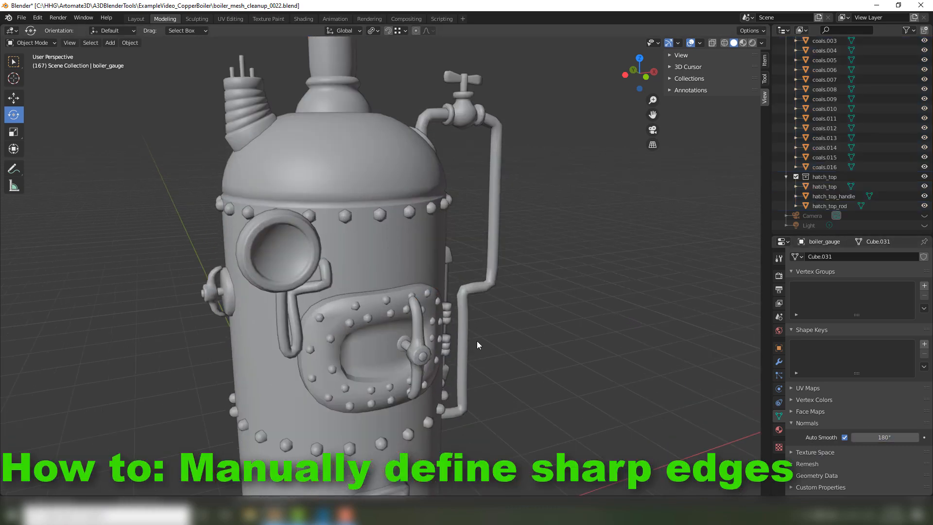
{"action": "middle_click_drag", "start_coordinate": [289, 265], "coordinate": [430, 329], "text": "shift"}
{"action": "scroll", "coordinate": [429, 329], "scroll_direction": "up", "scroll_amount": 3}
{"action": "left_click", "coordinate": [498, 318]}
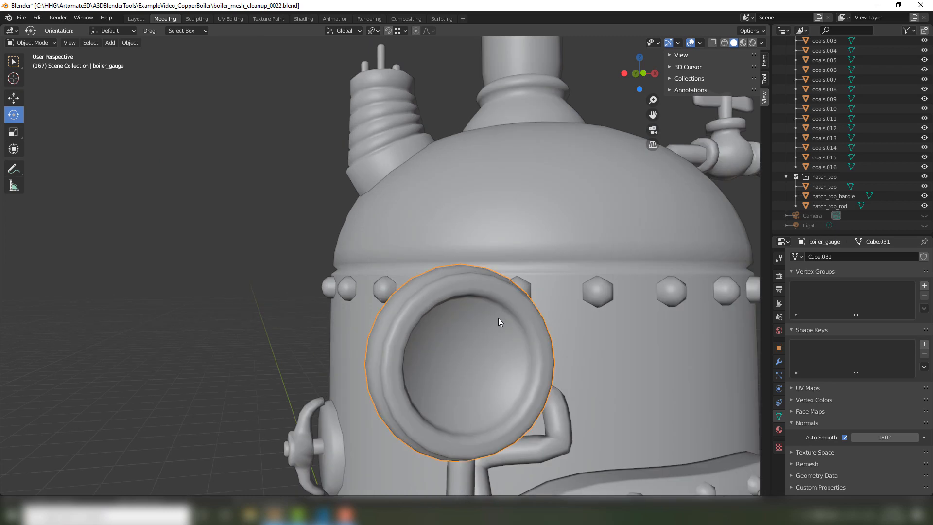
{"action": "middle_click_drag", "start_coordinate": [497, 318], "coordinate": [565, 411]}
{"action": "key", "text": "grave"}
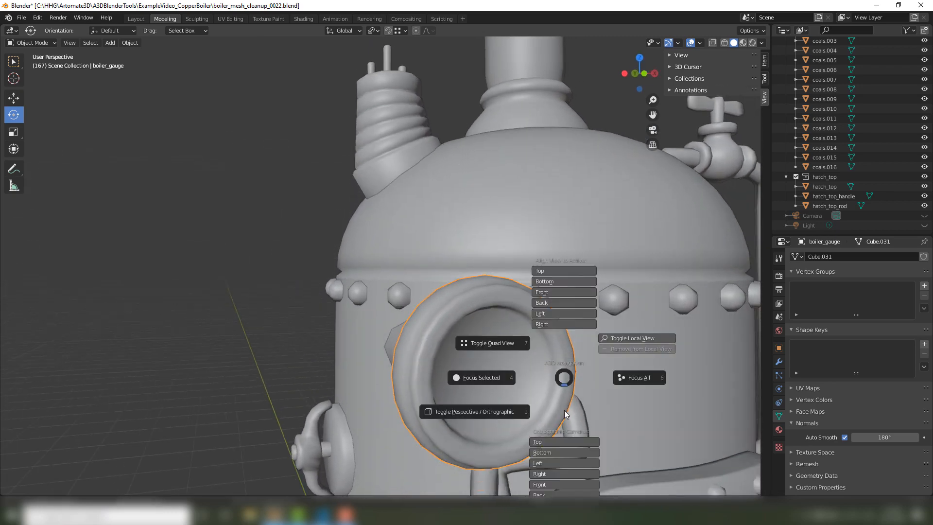
{"action": "left_click", "coordinate": [458, 378]}
{"action": "middle_click_drag", "start_coordinate": [429, 336], "coordinate": [428, 249]}
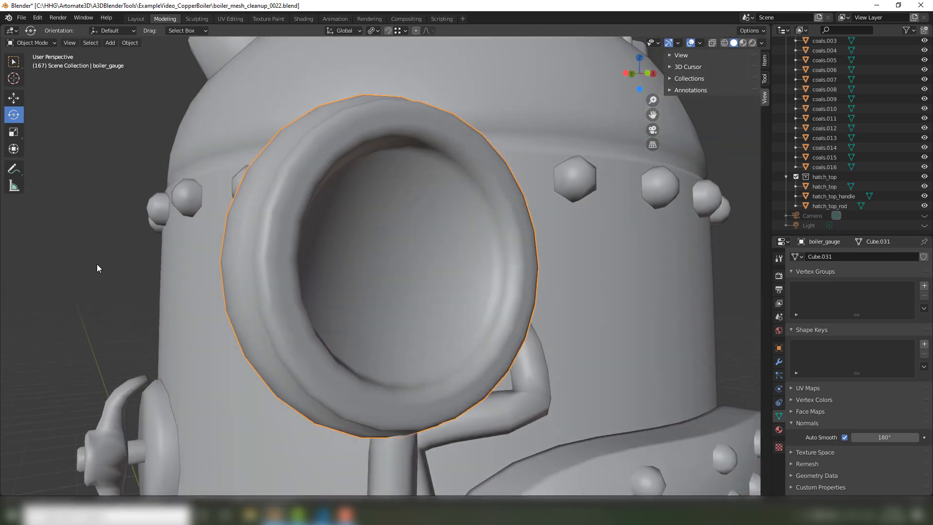
{"action": "key", "text": "Tab"}
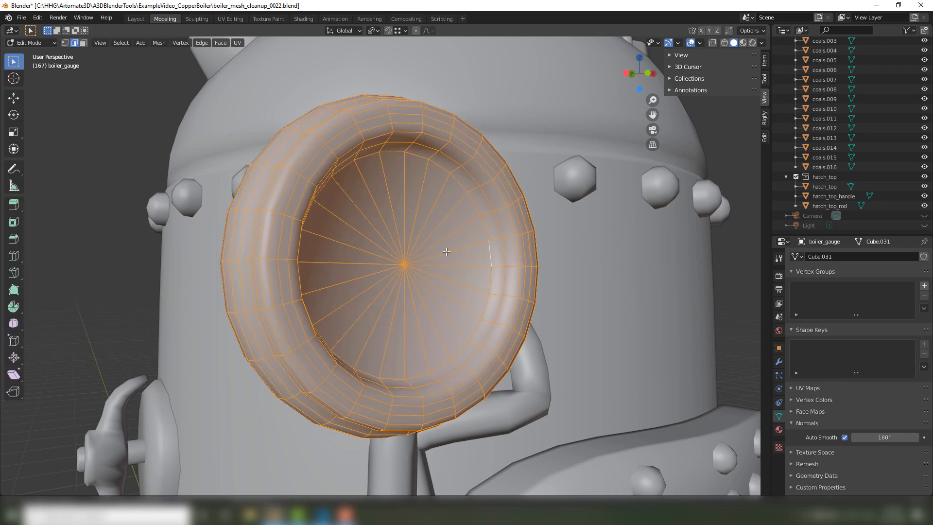
Select the edge loop around the gauge's inner dial face and mark it sharp.
{"action": "left_click", "coordinate": [477, 210]}
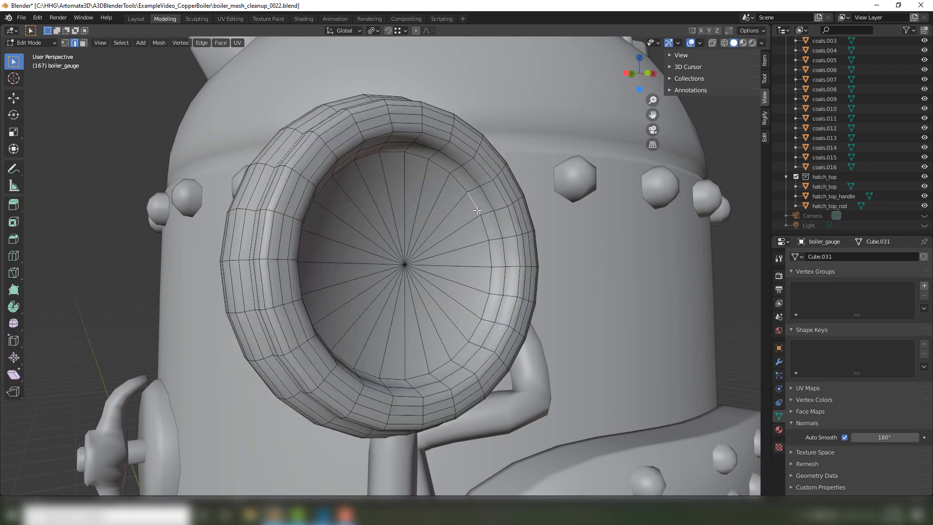
{"action": "left_click", "coordinate": [477, 210], "text": "alt"}
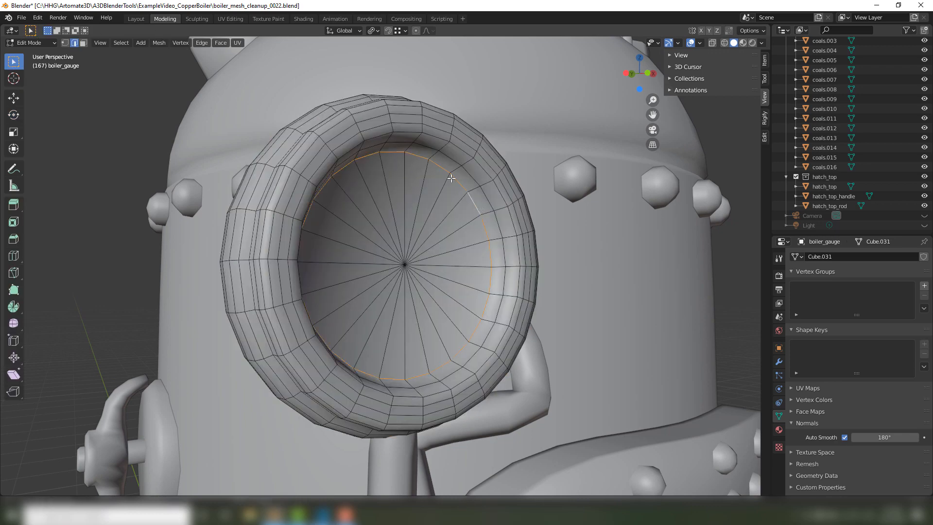
{"action": "right_click", "coordinate": [477, 197]}
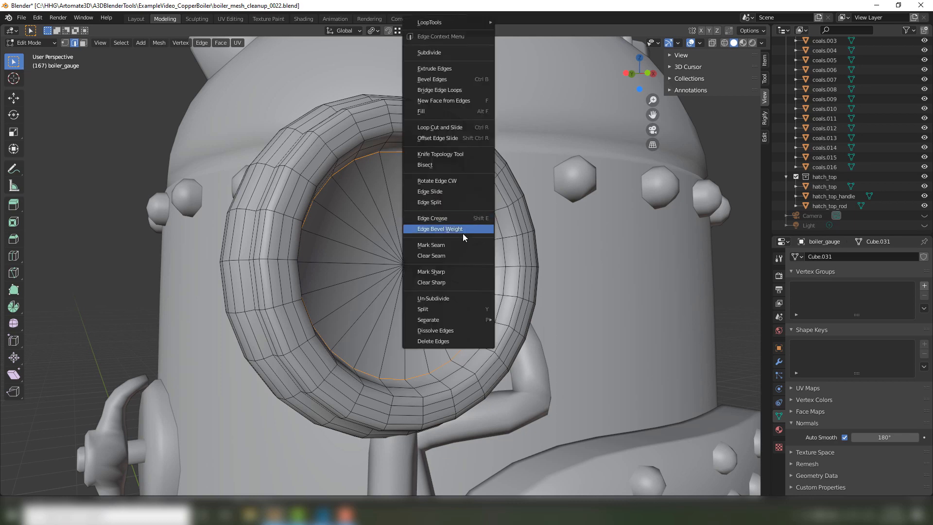
{"action": "left_click", "coordinate": [447, 271]}
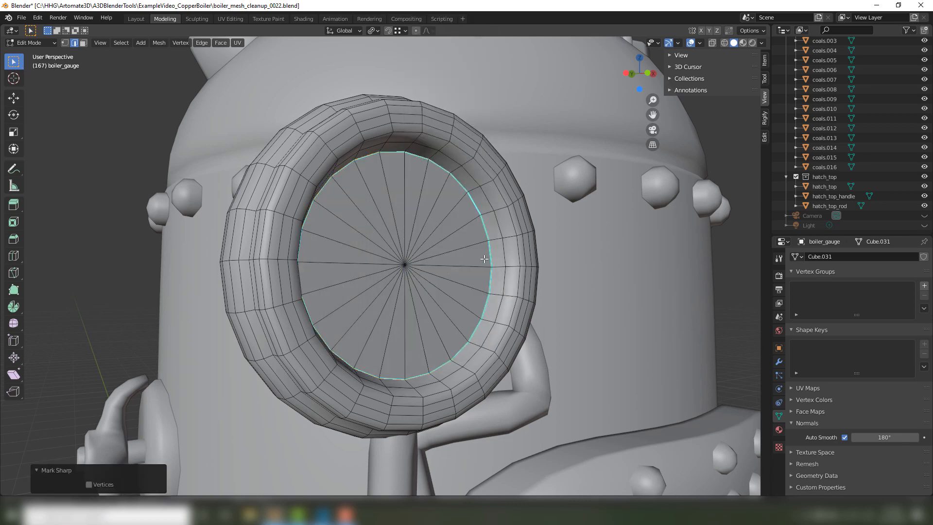
Return to Object Mode and check the gauge's shading from the front and the side.
{"action": "key", "text": "Tab"}
{"action": "middle_click_drag", "start_coordinate": [484, 259], "coordinate": [473, 256]}
{"action": "scroll", "coordinate": [178, 311], "scroll_direction": "down", "scroll_amount": 3}
{"action": "left_click", "coordinate": [179, 311]}
{"action": "middle_click_drag", "start_coordinate": [341, 299], "coordinate": [398, 244]}
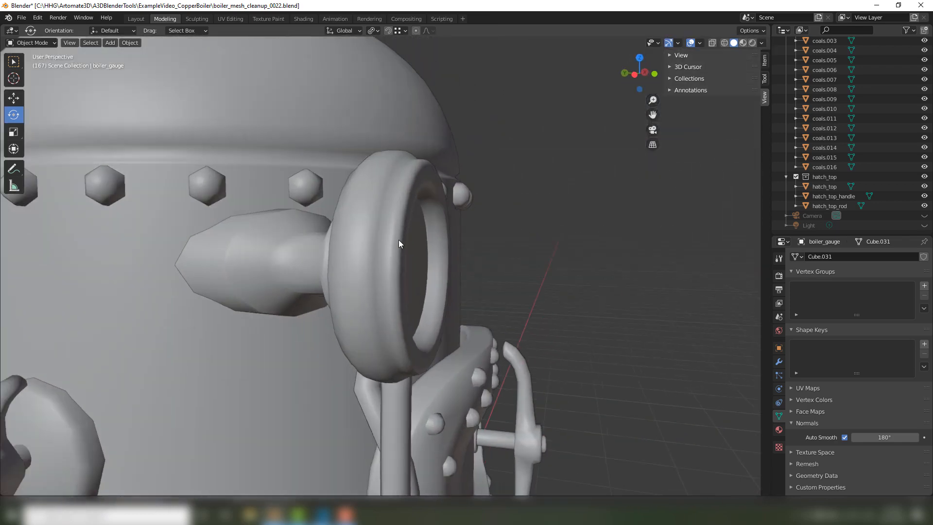
Mark the edge loop in the crease between the gauge's outer rim and front ring sharp, return to Object Mode and deselect the gauge.
{"action": "left_click", "coordinate": [398, 244]}
{"action": "key", "text": "Tab"}
{"action": "key", "text": "KP_Decimal"}
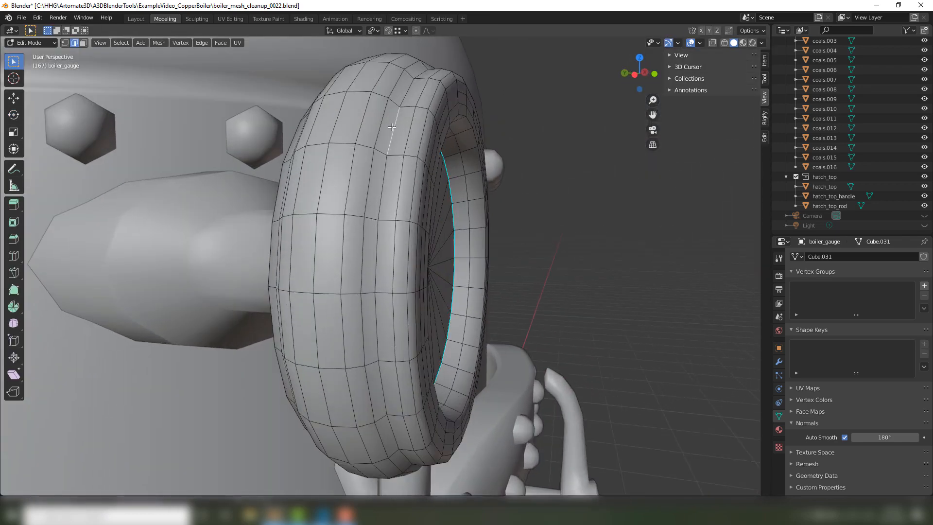
{"action": "left_click", "coordinate": [392, 127], "text": "alt"}
{"action": "right_click", "coordinate": [391, 127]}
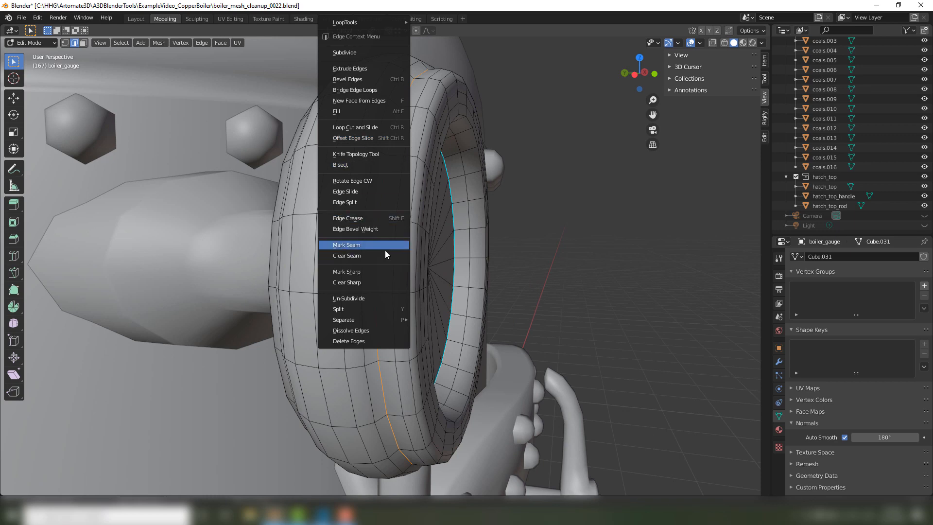
{"action": "left_click", "coordinate": [369, 270]}
{"action": "key", "text": "Tab"}
{"action": "left_click", "coordinate": [666, 248]}
Select the gauge base behind the dial and enter Edit Mode.
{"action": "scroll", "coordinate": [584, 277], "scroll_direction": "down", "scroll_amount": 2}
{"action": "middle_click_drag", "start_coordinate": [551, 285], "coordinate": [637, 253]}
{"action": "scroll", "coordinate": [593, 279], "scroll_direction": "down", "scroll_amount": 6}
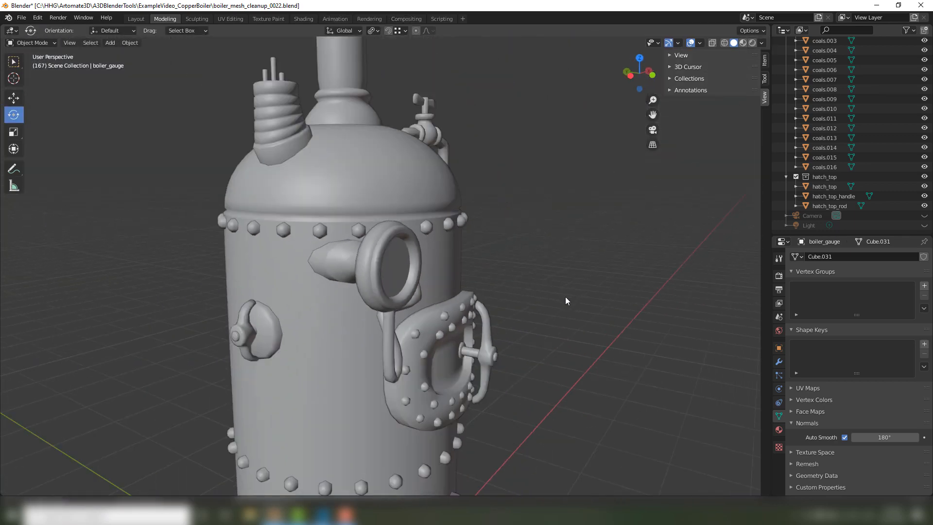
{"action": "scroll", "coordinate": [564, 296], "scroll_direction": "down", "scroll_amount": 4}
{"action": "middle_click_drag", "start_coordinate": [539, 299], "coordinate": [617, 293]}
{"action": "scroll", "coordinate": [452, 272], "scroll_direction": "up", "scroll_amount": 7}
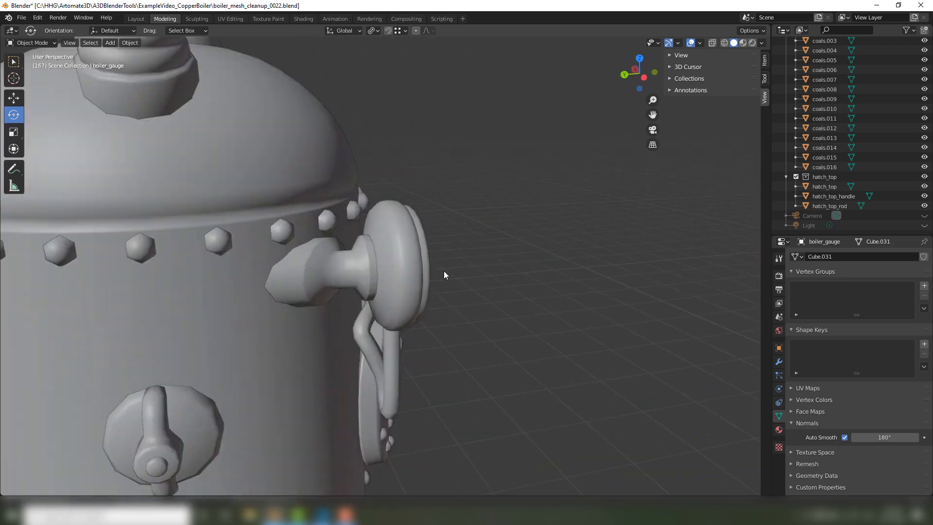
{"action": "scroll", "coordinate": [418, 280], "scroll_direction": "up", "scroll_amount": 2}
{"action": "left_click", "coordinate": [381, 282]}
{"action": "scroll", "coordinate": [374, 279], "scroll_direction": "up", "scroll_amount": 2}
{"action": "left_click", "coordinate": [369, 276]}
{"action": "key", "text": "Tab"}
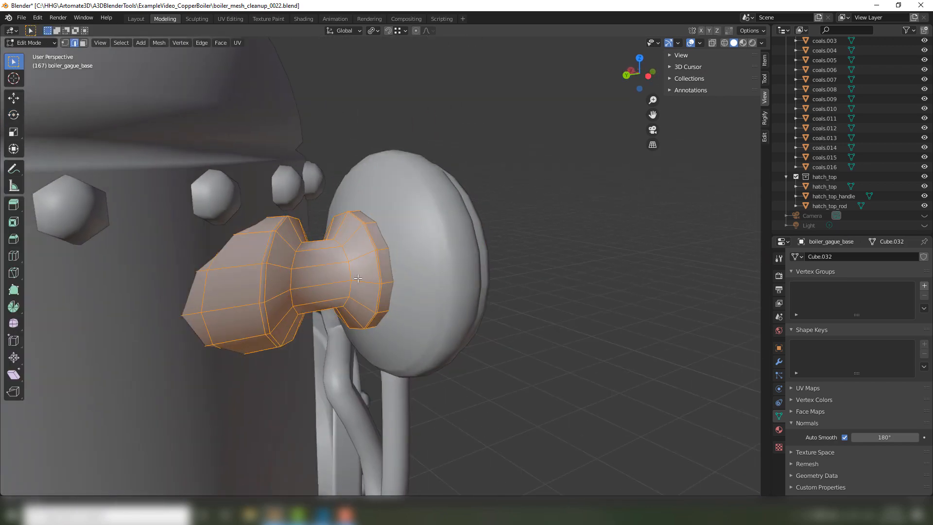
Mark the edge loops at both ends of the gauge base's narrow neck sharp and return to Object Mode.
{"action": "left_click", "coordinate": [347, 258]}
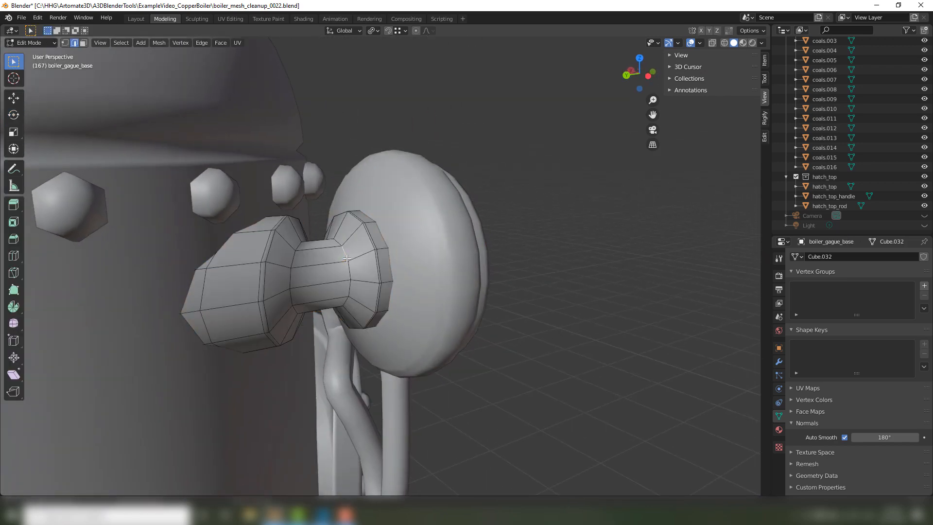
{"action": "right_click", "coordinate": [296, 265]}
{"action": "left_click", "coordinate": [277, 272]}
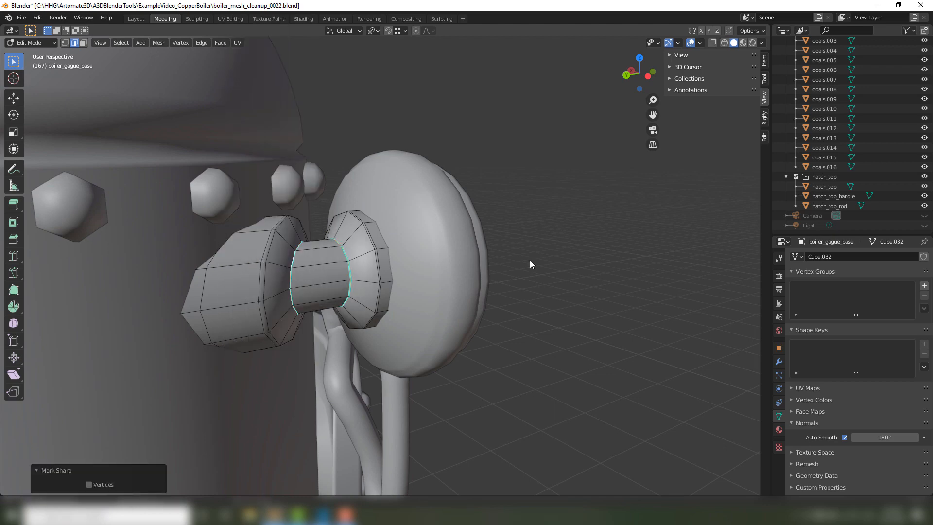
{"action": "key", "text": "Tab"}
Examine the shading of the gauge and the rest of the boiler from several sides.
{"action": "scroll", "coordinate": [544, 261], "scroll_direction": "down", "scroll_amount": 2}
{"action": "middle_click_drag", "start_coordinate": [496, 252], "coordinate": [428, 221]}
{"action": "middle_click_drag", "start_coordinate": [418, 267], "coordinate": [303, 285]}
{"action": "scroll", "coordinate": [302, 285], "scroll_direction": "down", "scroll_amount": 2}
{"action": "mouse_move", "coordinate": [407, 296]}
{"action": "middle_mouse_down"}
{"action": "mouse_move", "coordinate": [366, 283]}
{"action": "mouse_move", "coordinate": [461, 279]}
{"action": "mouse_move", "coordinate": [304, 253]}
{"action": "middle_mouse_up"}
{"action": "scroll", "coordinate": [385, 251], "scroll_direction": "up", "scroll_amount": 1}
{"action": "mouse_move", "coordinate": [414, 257]}
{"action": "middle_mouse_down"}
{"action": "mouse_move", "coordinate": [503, 263]}
{"action": "mouse_move", "coordinate": [474, 286]}
{"action": "mouse_move", "coordinate": [485, 288]}
{"action": "middle_mouse_up"}
{"action": "scroll", "coordinate": [483, 264], "scroll_direction": "down", "scroll_amount": 10}
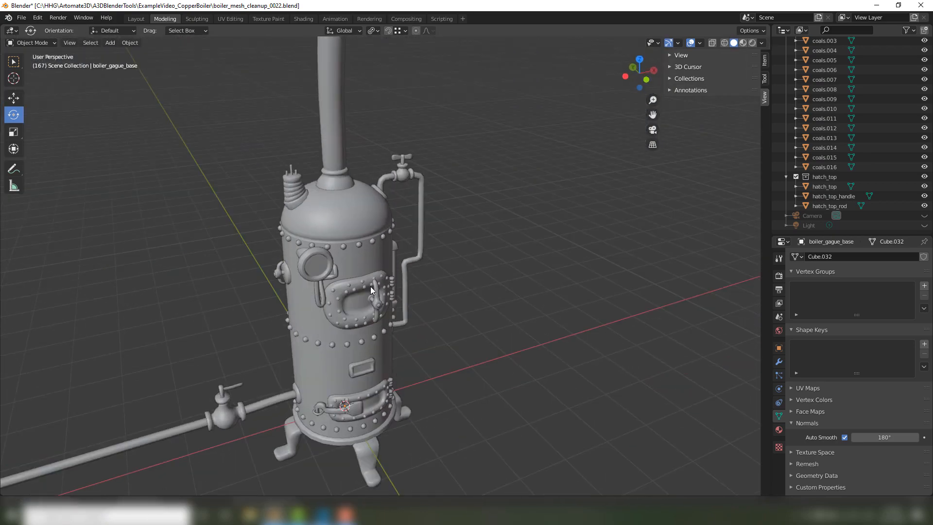
{"action": "middle_click_drag", "start_coordinate": [370, 287], "coordinate": [444, 237]}
Select the main boiler body and isolate it in Local View.
{"action": "left_click", "coordinate": [338, 144]}
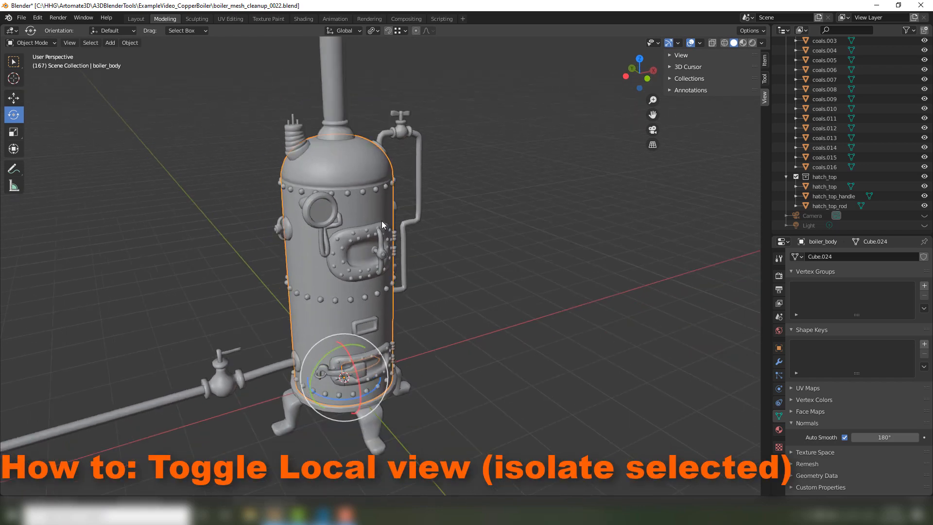
{"action": "key", "text": "grave"}
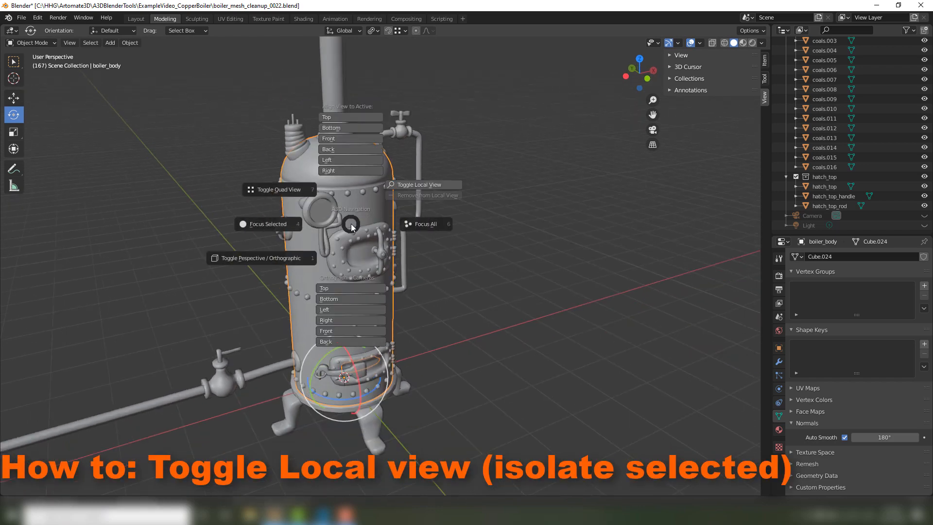
{"action": "left_click", "coordinate": [422, 185]}
{"action": "middle_click_drag", "start_coordinate": [477, 257], "coordinate": [488, 282]}
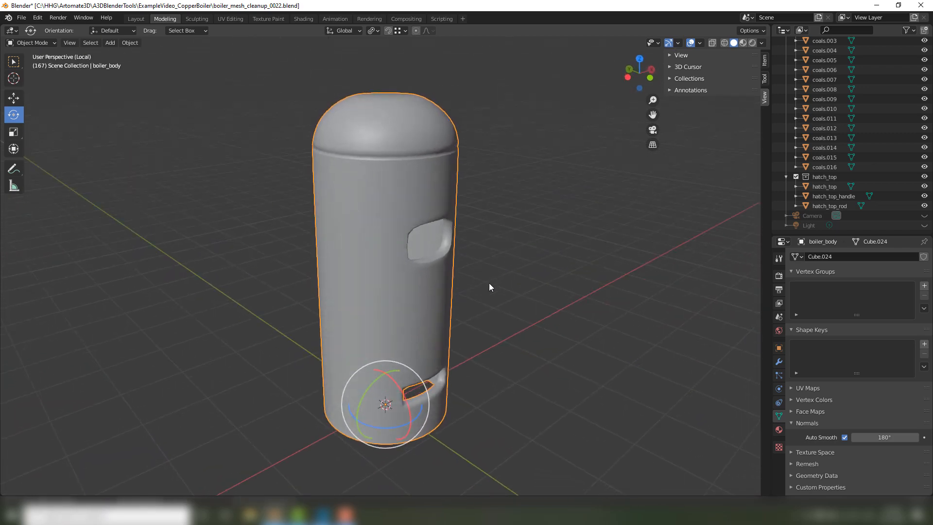
Exit Local View to show the whole boiler and isolate the boiler body again.
{"action": "key", "text": "grave"}
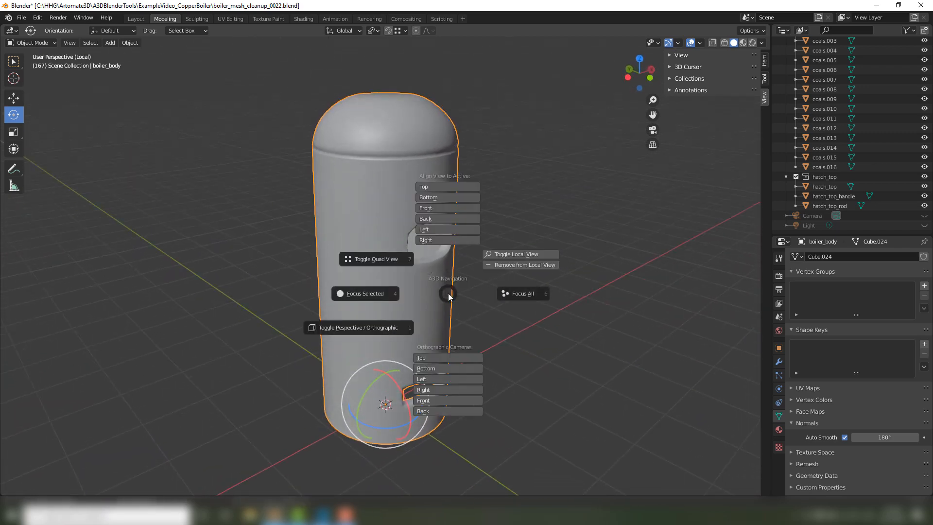
{"action": "left_click", "coordinate": [506, 250]}
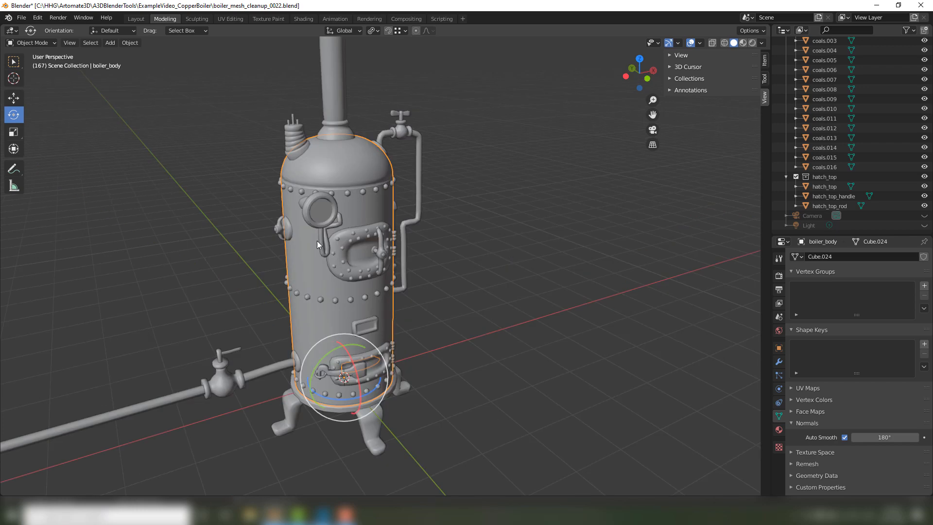
{"action": "left_click", "coordinate": [78, 46]}
{"action": "mouse_move", "coordinate": [113, 142]}
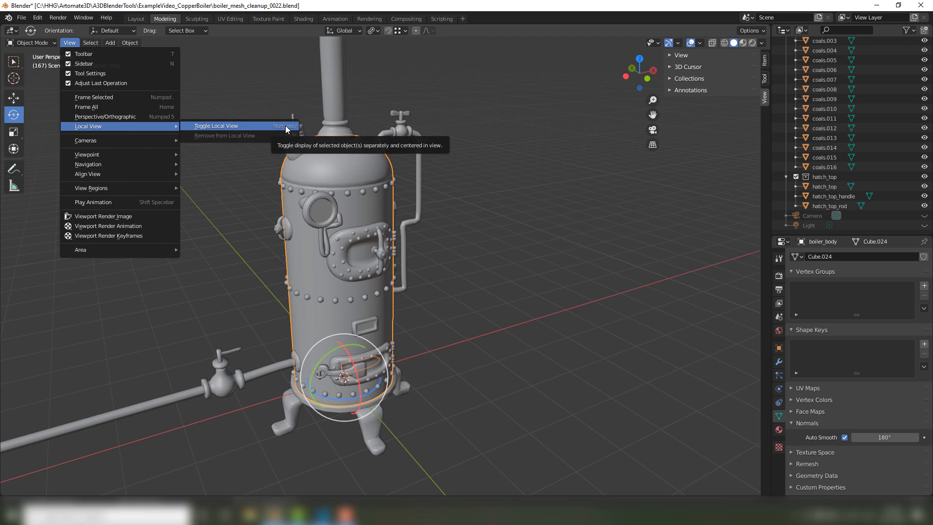
{"action": "left_click", "coordinate": [214, 127]}
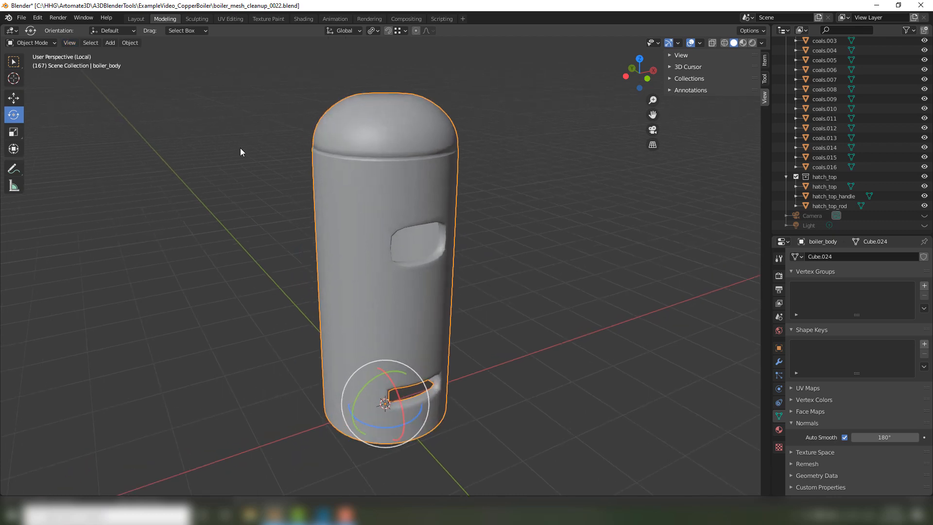
{"action": "left_click", "coordinate": [616, 246]}
{"action": "middle_click_drag", "start_coordinate": [605, 260], "coordinate": [627, 264]}
{"action": "left_click", "coordinate": [398, 191]}
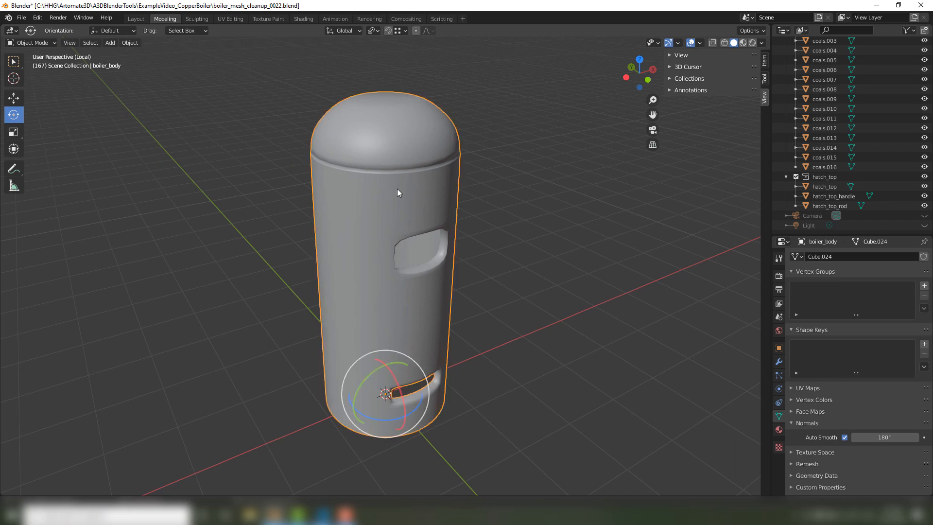
{"action": "middle_click_drag", "start_coordinate": [398, 192], "coordinate": [556, 280]}
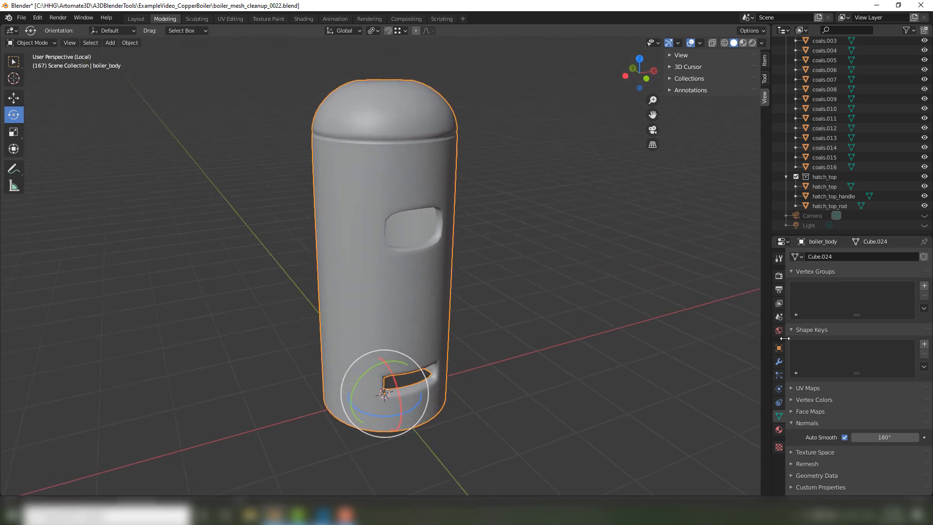
Open the modifier properties and, in Edit Mode, symmetrize the whole boiler body mesh from -X to +X.
{"action": "left_click", "coordinate": [779, 362]}
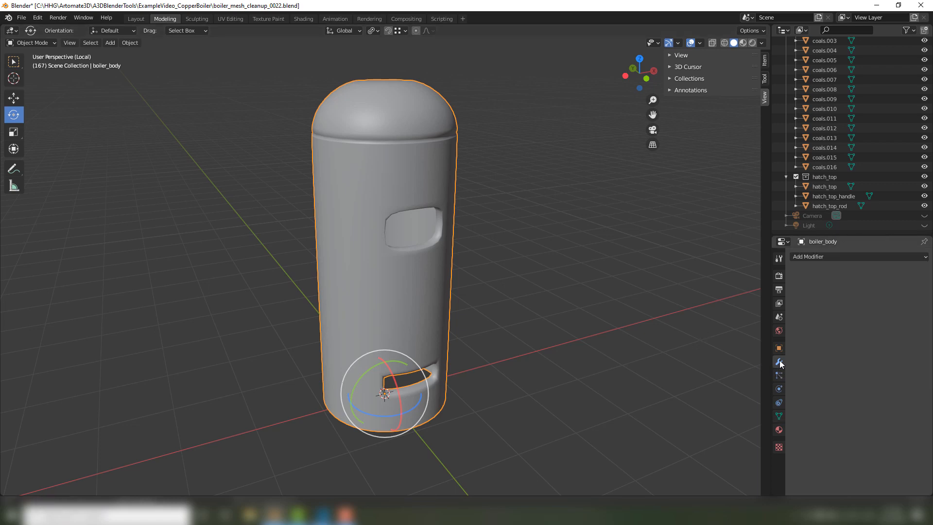
{"action": "middle_click_drag", "start_coordinate": [593, 273], "coordinate": [458, 226]}
{"action": "key", "text": "Tab"}
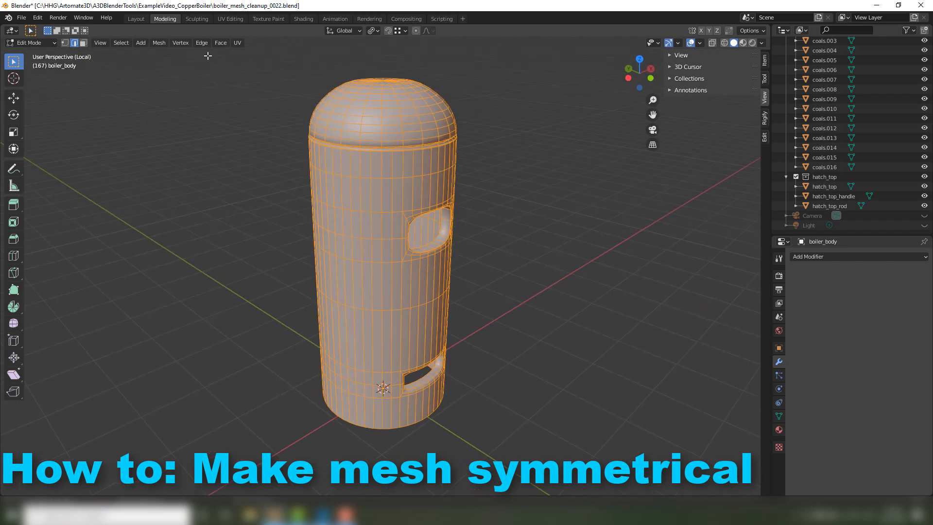
{"action": "left_click", "coordinate": [159, 43]}
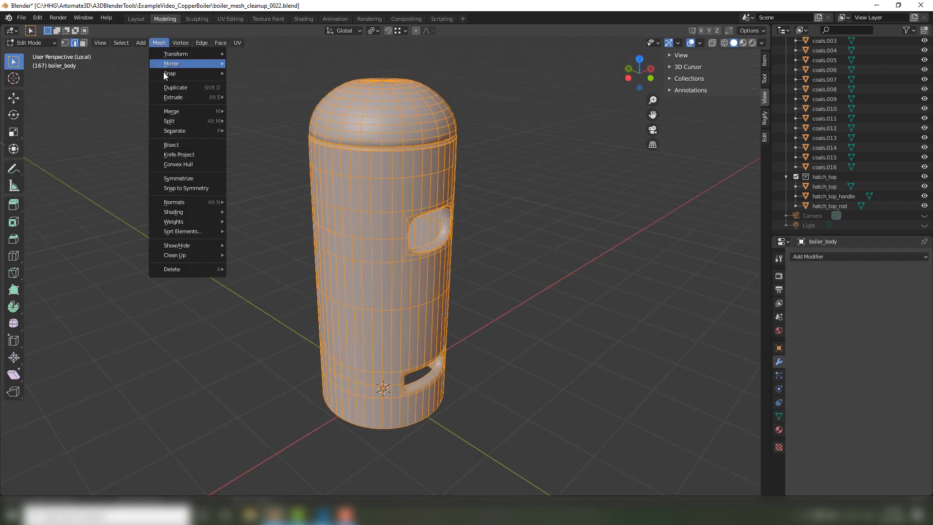
{"action": "left_click", "coordinate": [193, 179]}
{"action": "middle_click_drag", "start_coordinate": [204, 188], "coordinate": [218, 274]}
{"action": "scroll", "coordinate": [255, 232], "scroll_direction": "up", "scroll_amount": 4}
{"action": "middle_click_drag", "start_coordinate": [250, 86], "coordinate": [99, 431]}
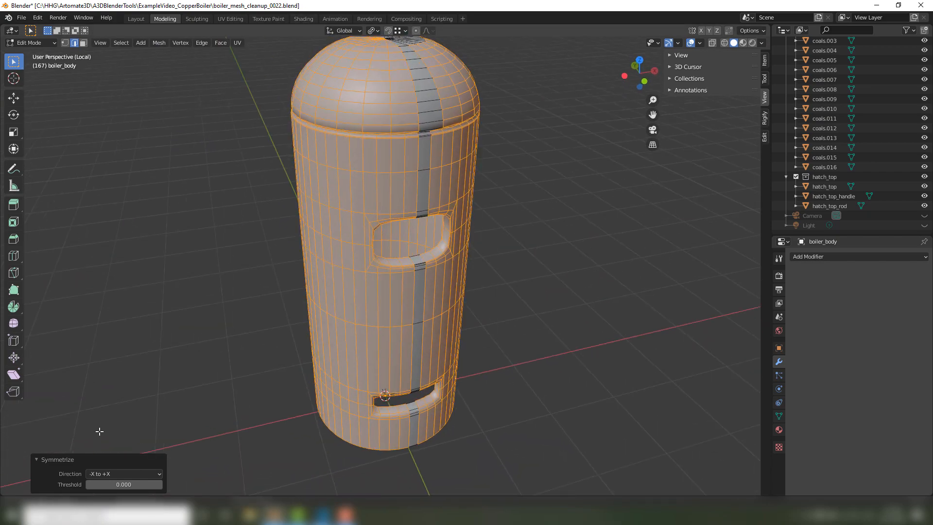
Try the Symmetrize directions +Y to -Y and -Y to +Y on the boiler body.
{"action": "left_click", "coordinate": [130, 474]}
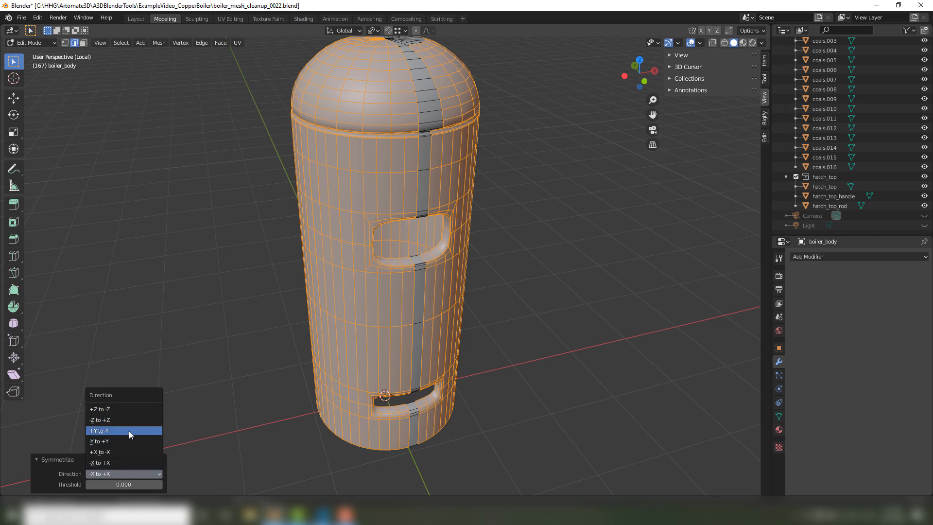
{"action": "left_click", "coordinate": [127, 430]}
{"action": "middle_click_drag", "start_coordinate": [127, 431], "coordinate": [177, 350]}
{"action": "left_click", "coordinate": [107, 474]}
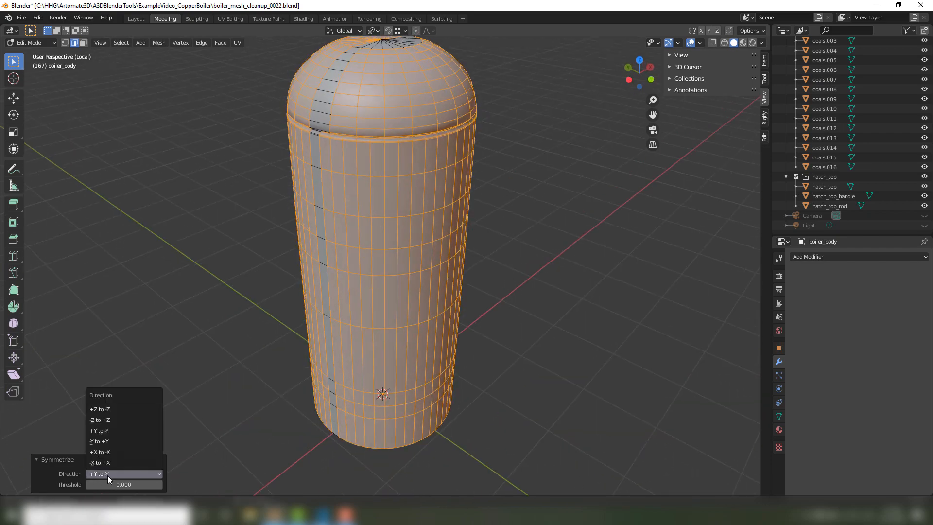
{"action": "left_click", "coordinate": [125, 441]}
{"action": "mouse_move", "coordinate": [146, 312]}
{"action": "middle_mouse_down"}
{"action": "mouse_move", "coordinate": [309, 276]}
{"action": "mouse_move", "coordinate": [104, 291]}
{"action": "mouse_move", "coordinate": [337, 277]}
{"action": "mouse_move", "coordinate": [315, 269]}
{"action": "mouse_move", "coordinate": [318, 185]}
{"action": "middle_mouse_up"}
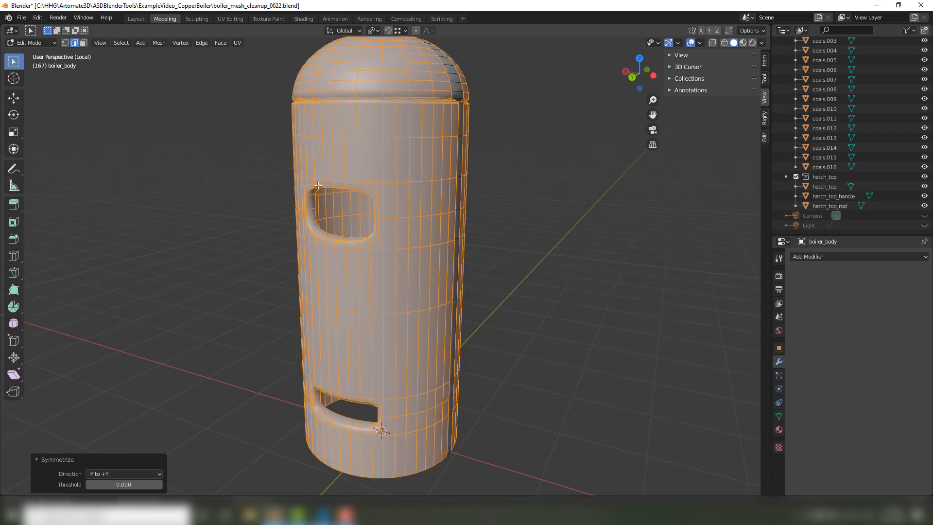
Return to Object Mode and add a Mirror modifier to the boiler body.
{"action": "mouse_move", "coordinate": [536, 289]}
{"action": "middle_mouse_down"}
{"action": "mouse_move", "coordinate": [372, 304]}
{"action": "mouse_move", "coordinate": [593, 315]}
{"action": "mouse_move", "coordinate": [573, 316]}
{"action": "middle_mouse_up"}
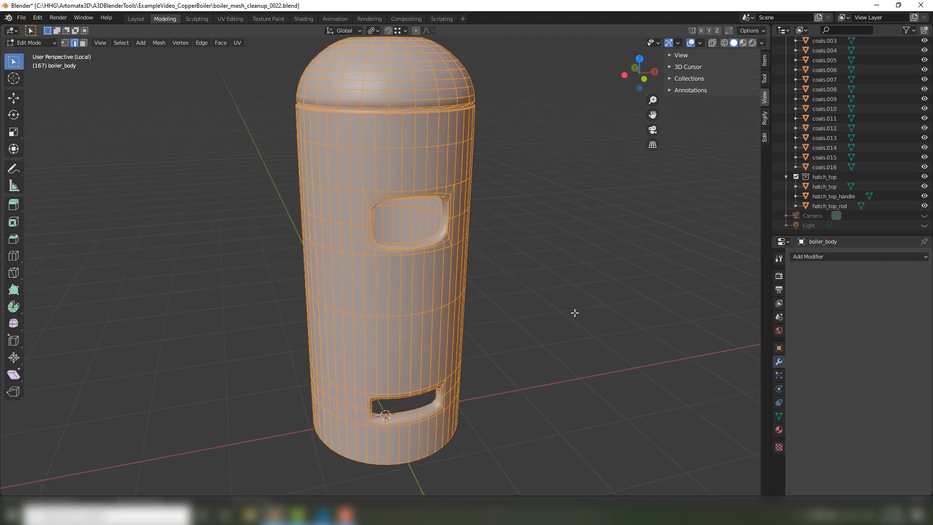
{"action": "key", "text": "Tab"}
{"action": "left_click", "coordinate": [441, 298]}
{"action": "mouse_move", "coordinate": [441, 301]}
{"action": "middle_mouse_down"}
{"action": "mouse_move", "coordinate": [613, 292]}
{"action": "mouse_move", "coordinate": [536, 273]}
{"action": "middle_mouse_up"}
{"action": "left_click", "coordinate": [795, 256]}
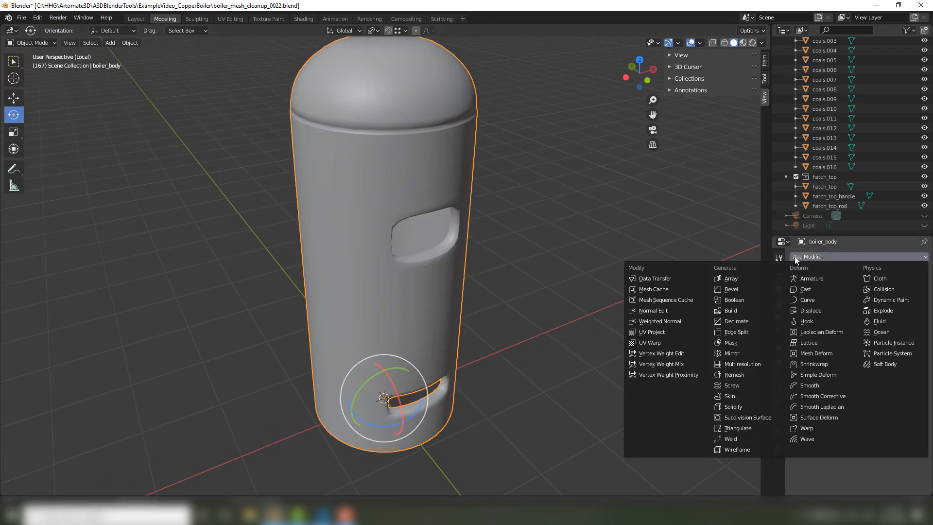
{"action": "left_click", "coordinate": [734, 353]}
Enable Bisect on the X axis in the boiler body's Mirror modifier.
{"action": "middle_click_drag", "start_coordinate": [568, 349], "coordinate": [439, 288]}
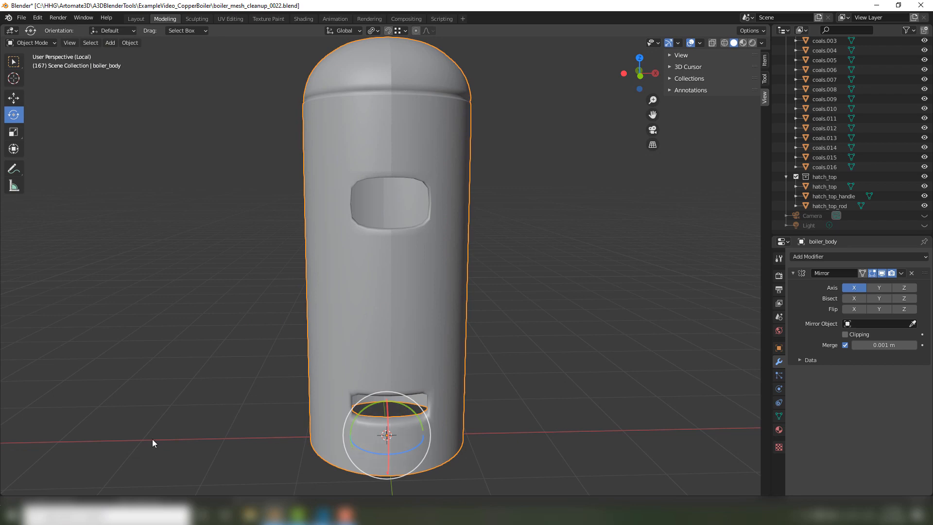
{"action": "middle_click_drag", "start_coordinate": [320, 395], "coordinate": [611, 322]}
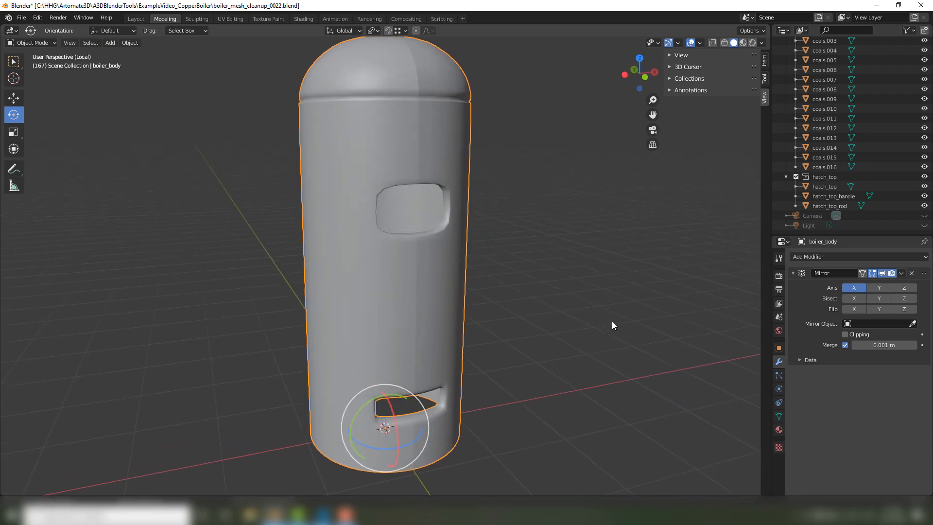
{"action": "left_click", "coordinate": [851, 299]}
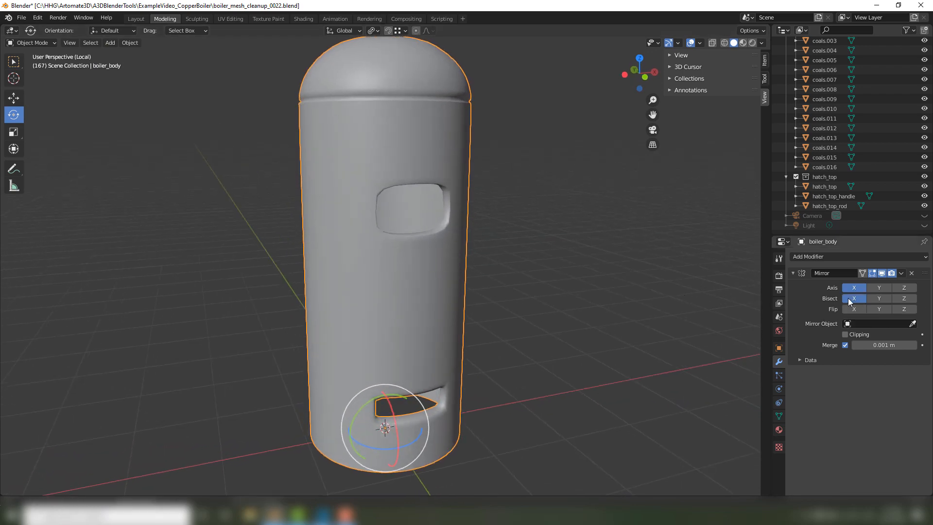
{"action": "middle_click_drag", "start_coordinate": [518, 210], "coordinate": [478, 212]}
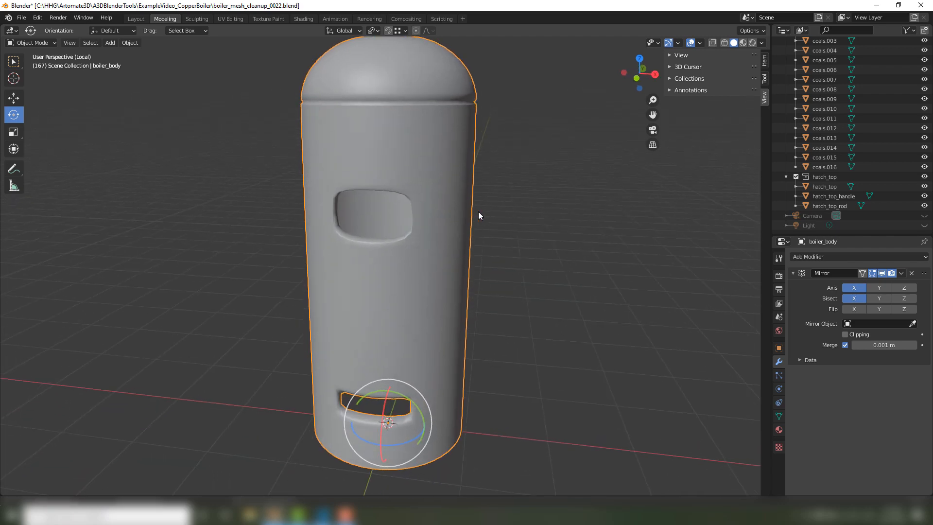
Deselect the mesh in Edit Mode and try to move a vertical edge on the body's side with the Move tool.
{"action": "key", "text": "alt+a"}
{"action": "key", "text": "Tab"}
{"action": "key", "text": "alt+a"}
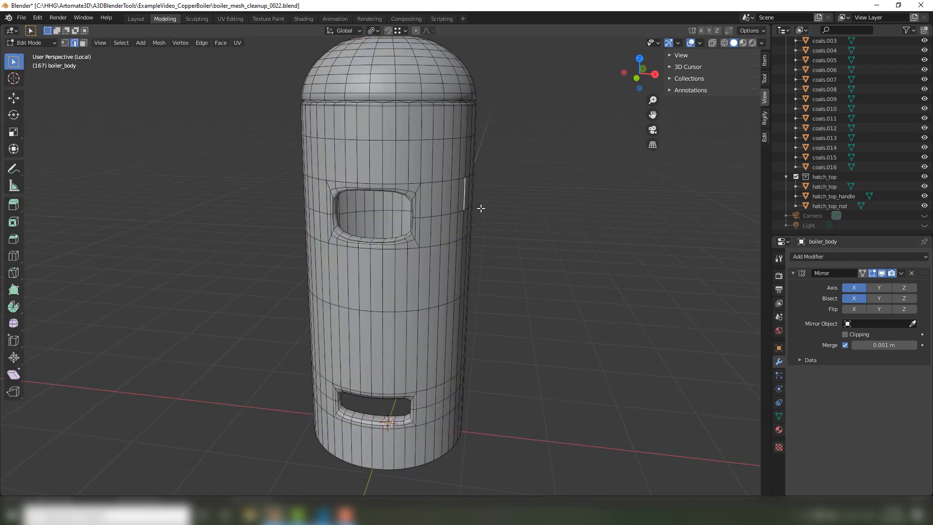
{"action": "key", "text": "w"}
{"action": "left_click_drag", "start_coordinate": [500, 195], "coordinate": [545, 208]}
{"action": "right_click", "coordinate": [545, 208]}
{"action": "middle_click_drag", "start_coordinate": [523, 269], "coordinate": [460, 270]}
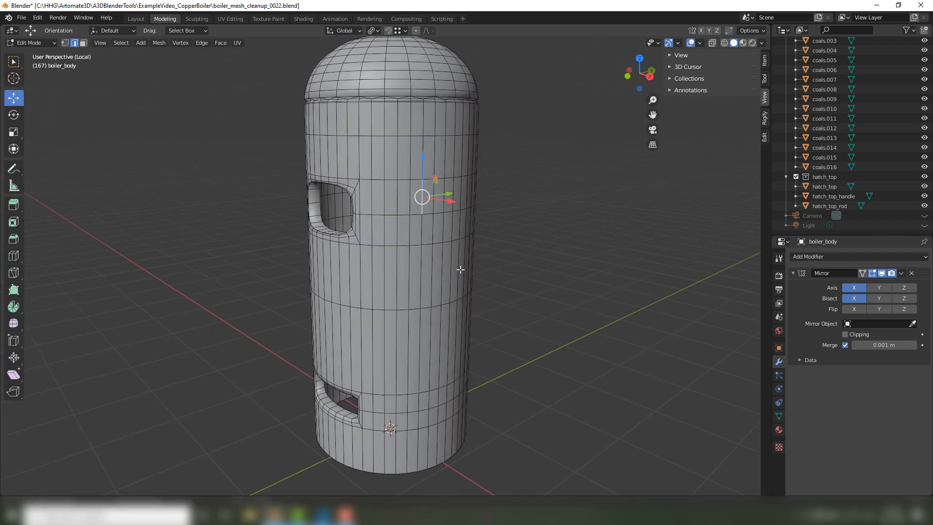
Select an edge above the upper opening and compare the mirrored body in Edit Mode and Object Mode.
{"action": "left_click", "coordinate": [441, 267]}
{"action": "left_click_drag", "start_coordinate": [473, 283], "coordinate": [466, 282]}
{"action": "left_click_drag", "start_coordinate": [465, 282], "coordinate": [461, 282]}
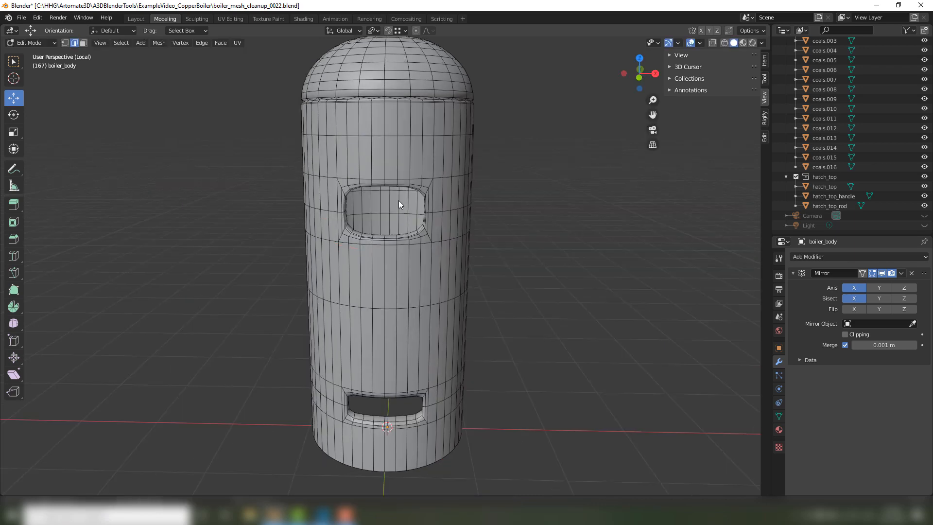
{"action": "key", "text": "Tab"}
{"action": "key", "text": "Tab"}
{"action": "left_click", "coordinate": [392, 137]}
{"action": "middle_click_drag", "start_coordinate": [392, 137], "coordinate": [433, 173]}
{"action": "key", "text": "Tab"}
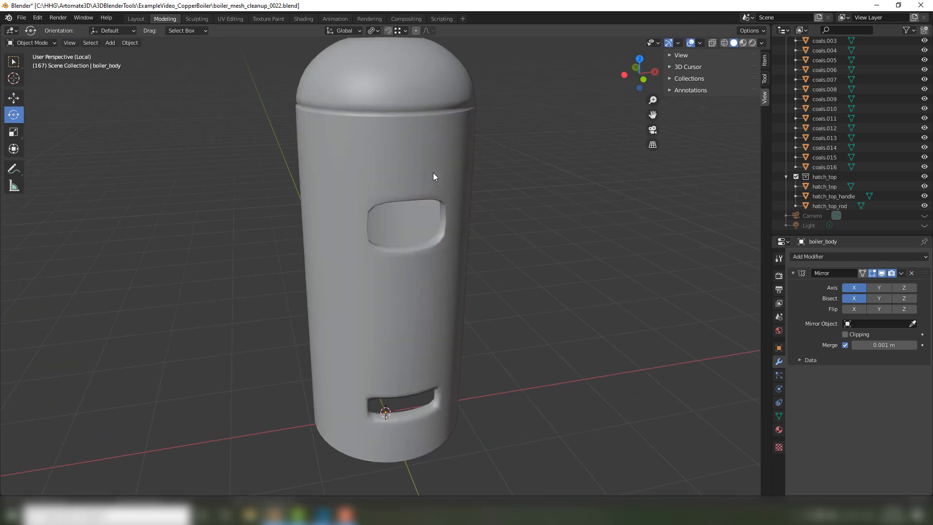
Try to move a vertex between the two openings about -0.47 m along X in Edit Mode, undo it and return to Object Mode.
{"action": "key", "text": "Tab"}
{"action": "key", "text": "1"}
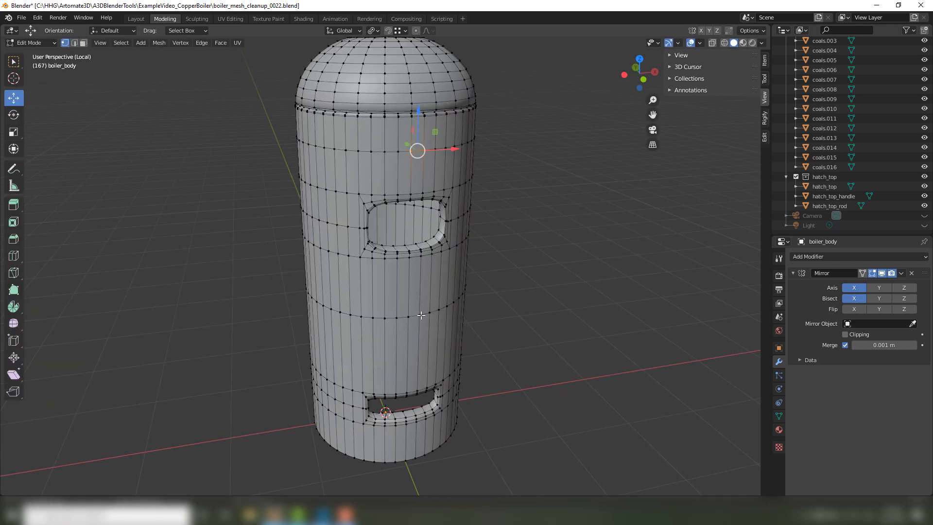
{"action": "left_click", "coordinate": [421, 315]}
{"action": "mouse_move", "coordinate": [445, 310]}
{"action": "left_mouse_down"}
{"action": "mouse_move", "coordinate": [421, 317]}
{"action": "mouse_move", "coordinate": [462, 316]}
{"action": "left_mouse_up"}
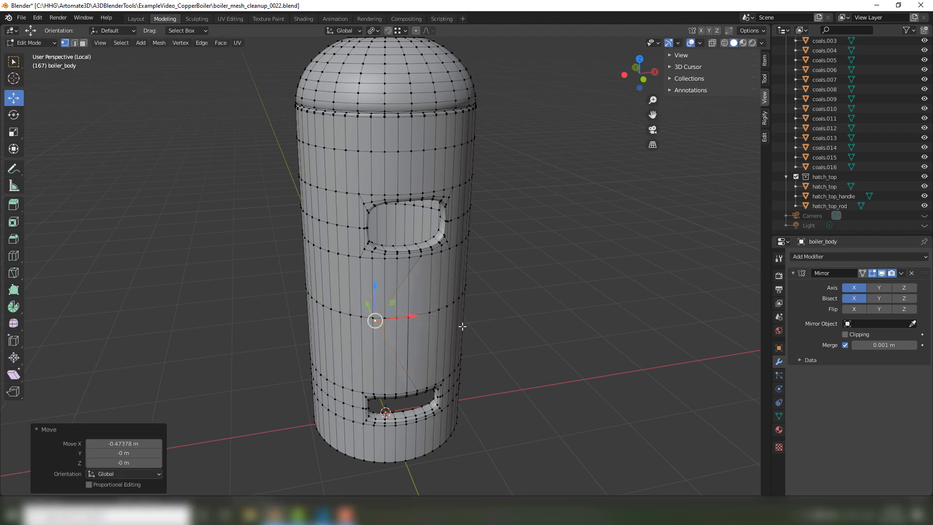
{"action": "mouse_move", "coordinate": [462, 316]}
{"action": "middle_mouse_down"}
{"action": "mouse_move", "coordinate": [439, 302]}
{"action": "mouse_move", "coordinate": [483, 313]}
{"action": "mouse_move", "coordinate": [404, 316]}
{"action": "middle_mouse_up"}
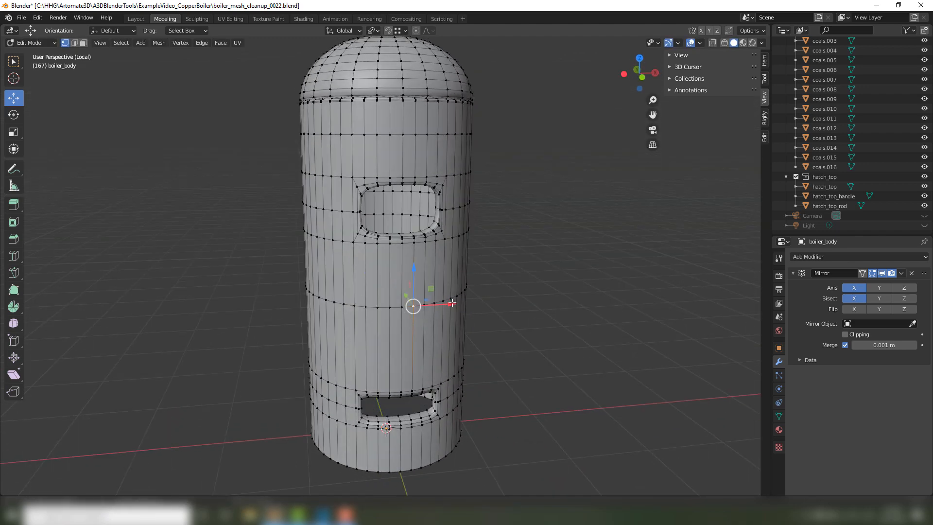
{"action": "left_click_drag", "start_coordinate": [452, 303], "coordinate": [406, 291]}
{"action": "mouse_move", "coordinate": [478, 309]}
{"action": "middle_mouse_down"}
{"action": "mouse_move", "coordinate": [447, 319]}
{"action": "mouse_move", "coordinate": [489, 300]}
{"action": "middle_mouse_up"}
{"action": "key", "text": "ctrl+z"}
{"action": "key", "text": "Tab"}
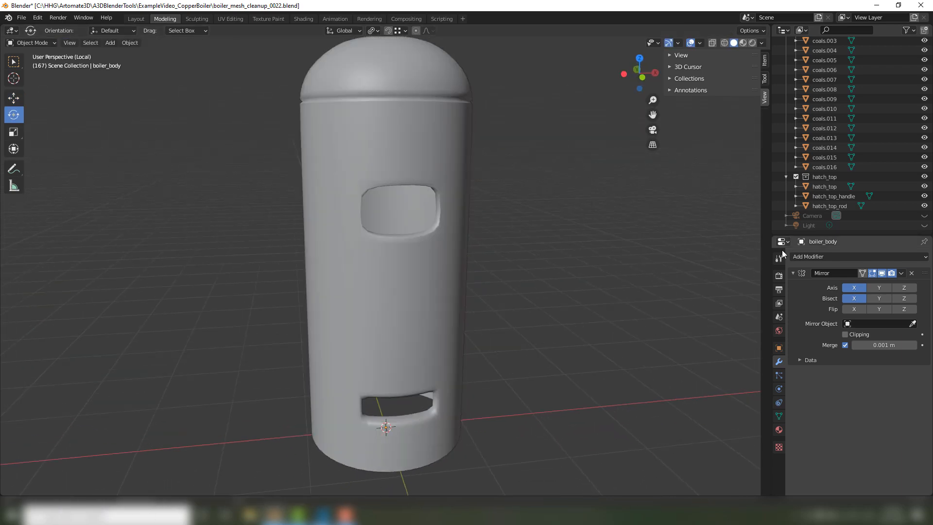
Apply the boiler body's Mirror modifier and add a new Mirror modifier to it.
{"action": "left_click", "coordinate": [454, 271]}
{"action": "left_click", "coordinate": [806, 256]}
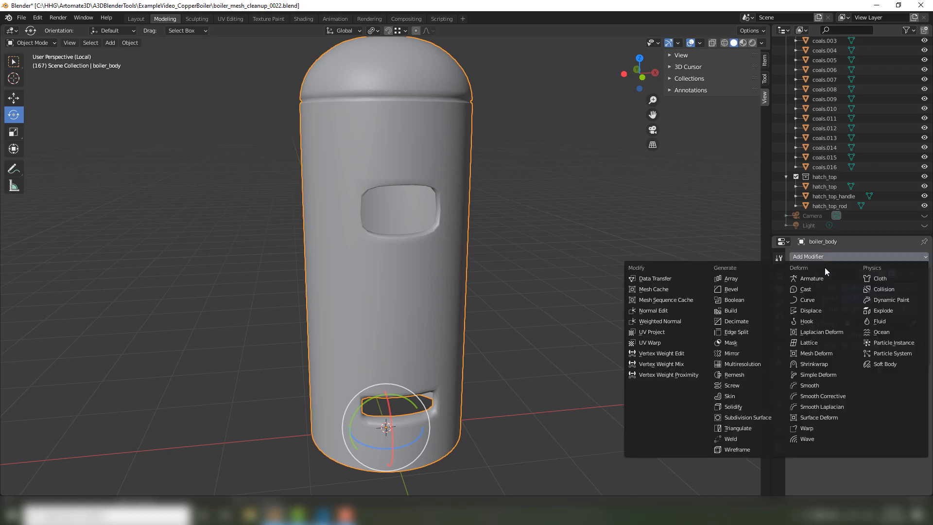
{"action": "left_click", "coordinate": [859, 258]}
{"action": "left_click", "coordinate": [902, 274]}
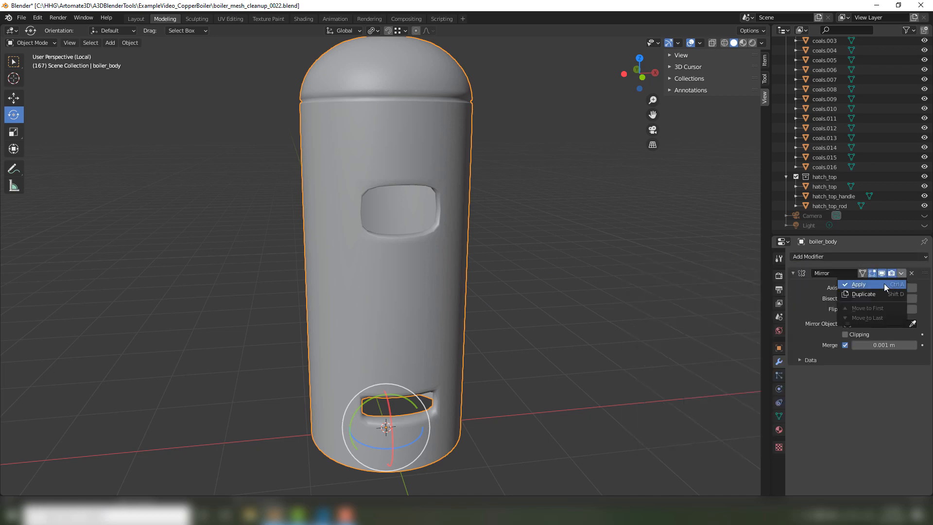
{"action": "left_click", "coordinate": [885, 284]}
{"action": "left_click", "coordinate": [826, 257]}
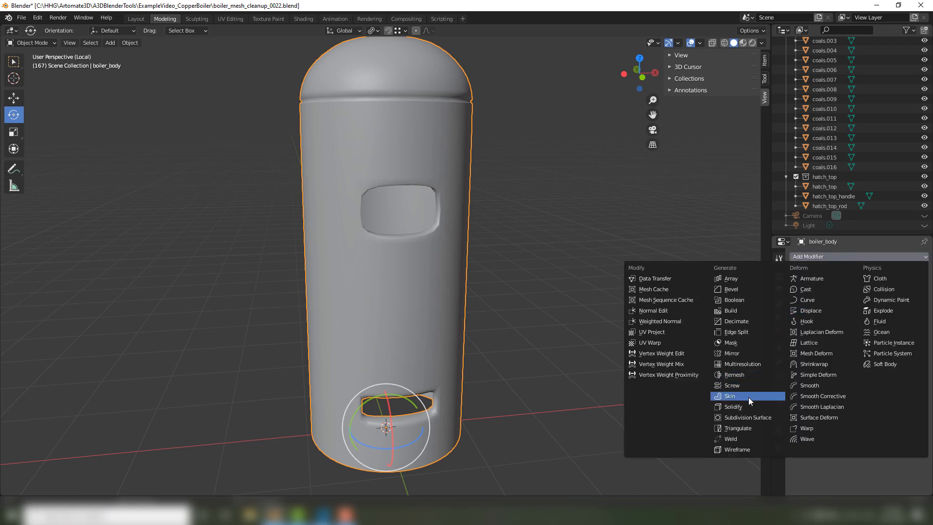
{"action": "left_click", "coordinate": [756, 353]}
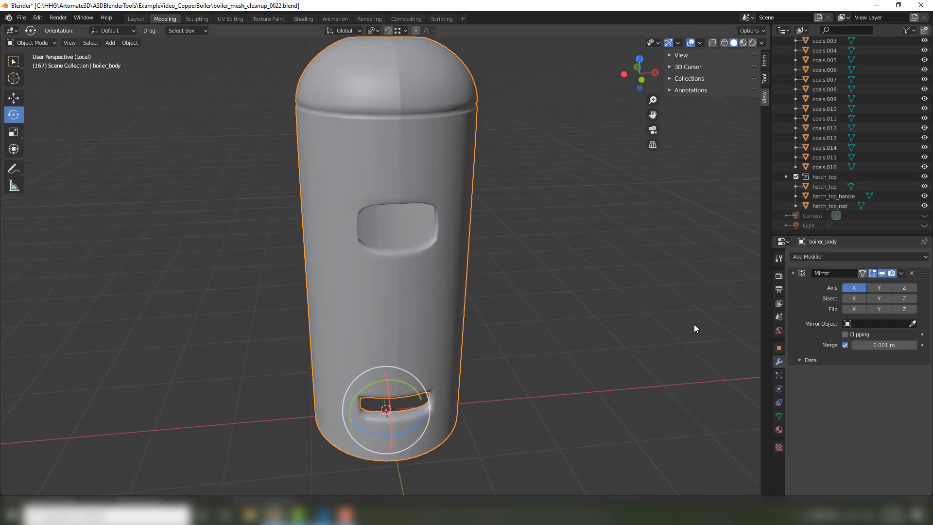
Try to move the vertex between the body's openings along the X axis in Edit Mode and undo the move.
{"action": "key", "text": "Tab"}
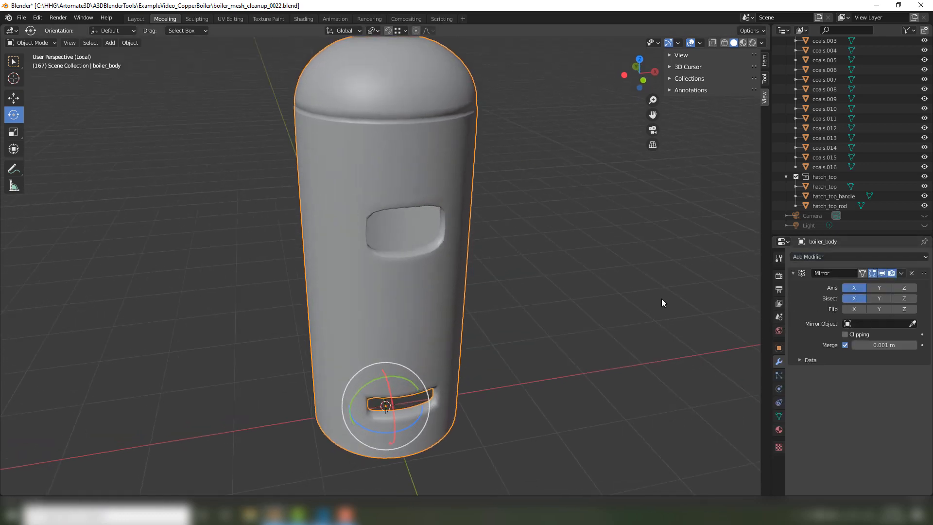
{"action": "middle_click_drag", "start_coordinate": [411, 89], "coordinate": [370, 126]}
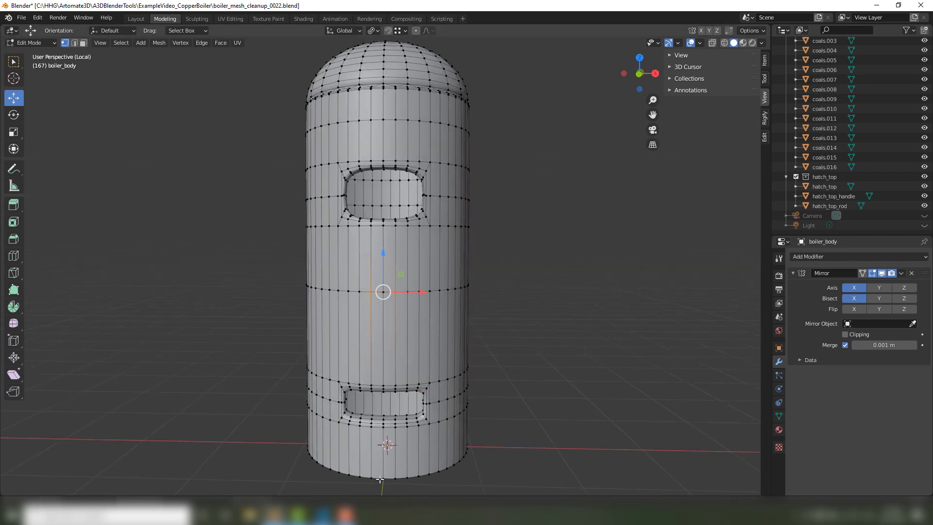
{"action": "left_click_drag", "start_coordinate": [414, 291], "coordinate": [516, 317]}
{"action": "key", "text": "ctrl+z"}
{"action": "key", "text": "ctrl+z"}
{"action": "key", "text": "Escape"}
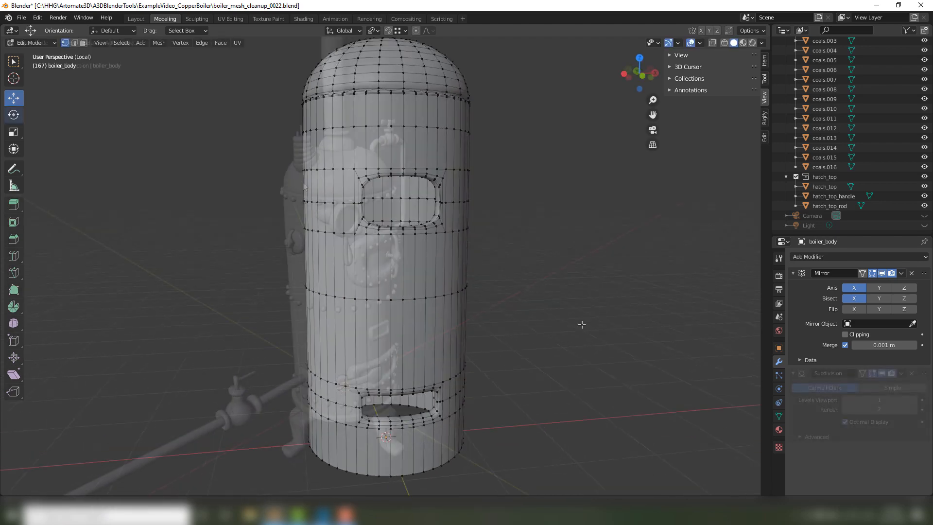
Enable Cavity in the viewport shading options and set its type to Both.
{"action": "mouse_move", "coordinate": [330, 168]}
{"action": "middle_mouse_down"}
{"action": "mouse_move", "coordinate": [174, 171]}
{"action": "mouse_move", "coordinate": [328, 167]}
{"action": "mouse_move", "coordinate": [319, 166]}
{"action": "middle_mouse_up"}
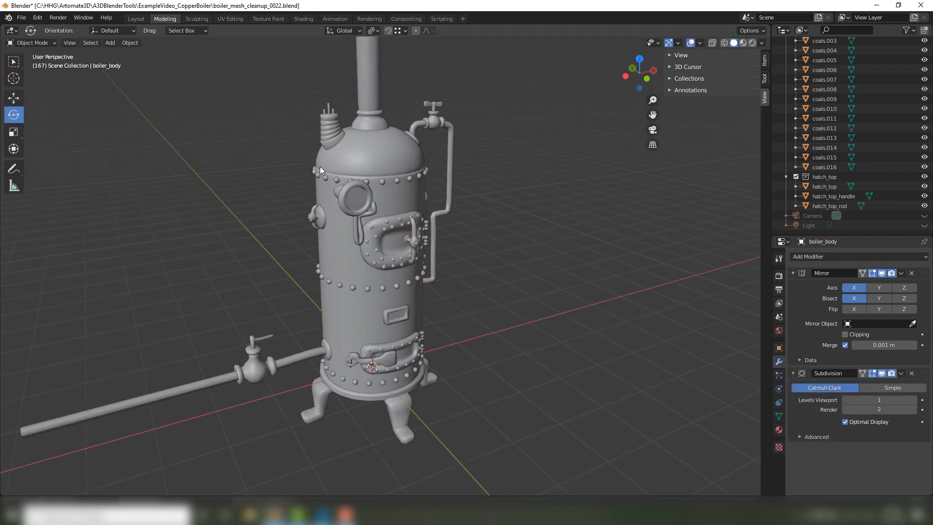
{"action": "left_click", "coordinate": [762, 43]}
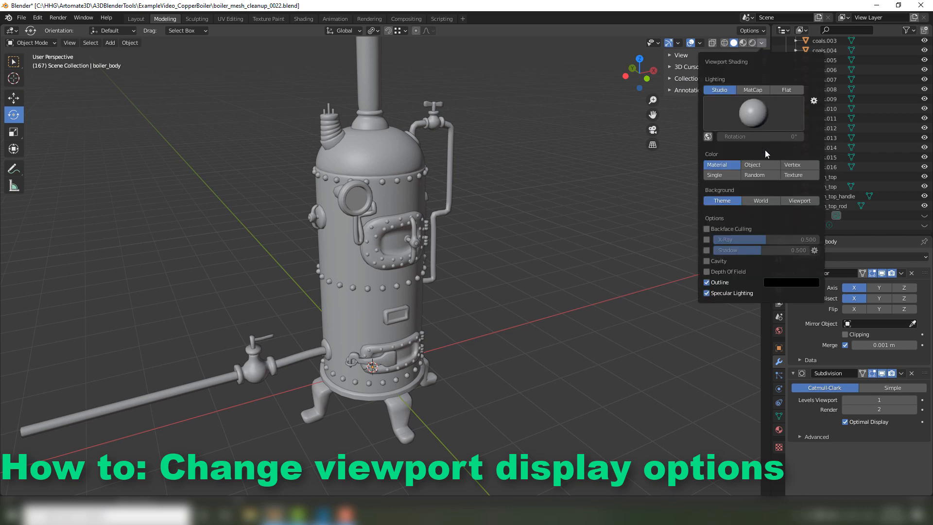
{"action": "left_click", "coordinate": [706, 261]}
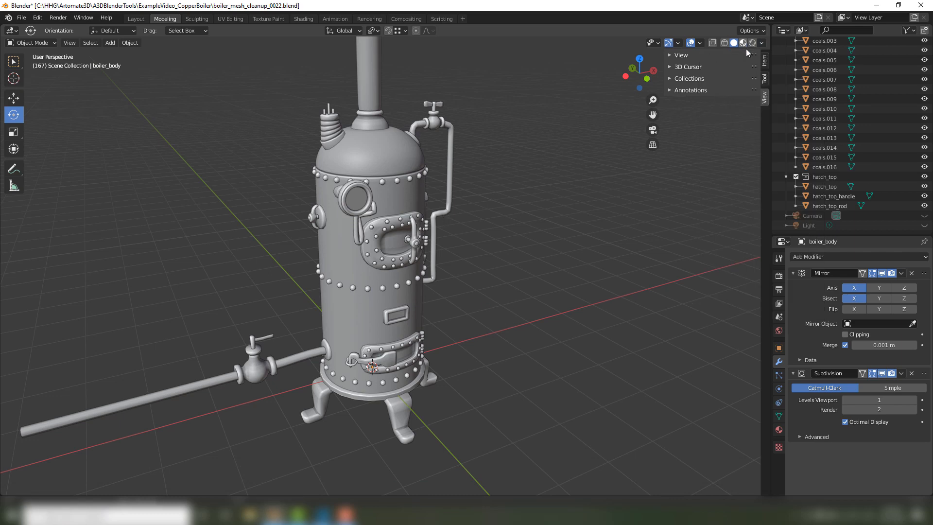
{"action": "left_click", "coordinate": [761, 43]}
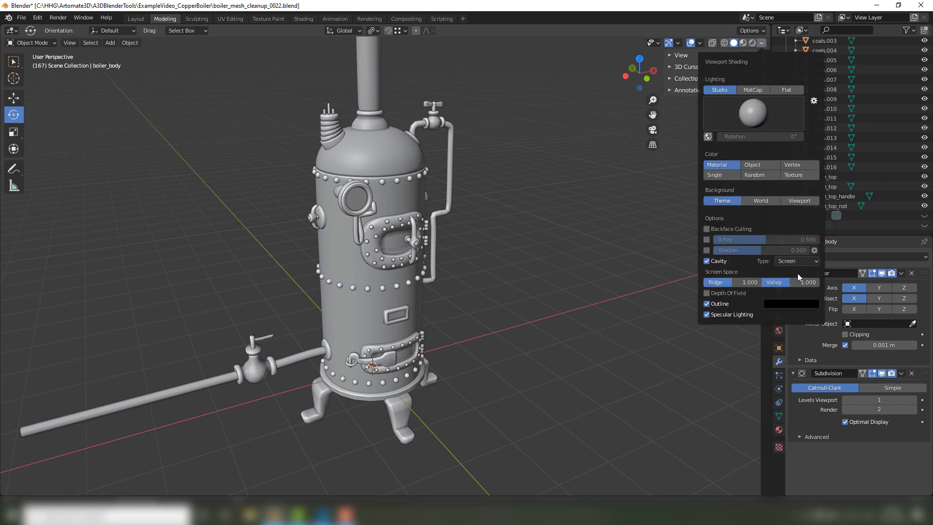
{"action": "left_click", "coordinate": [789, 261]}
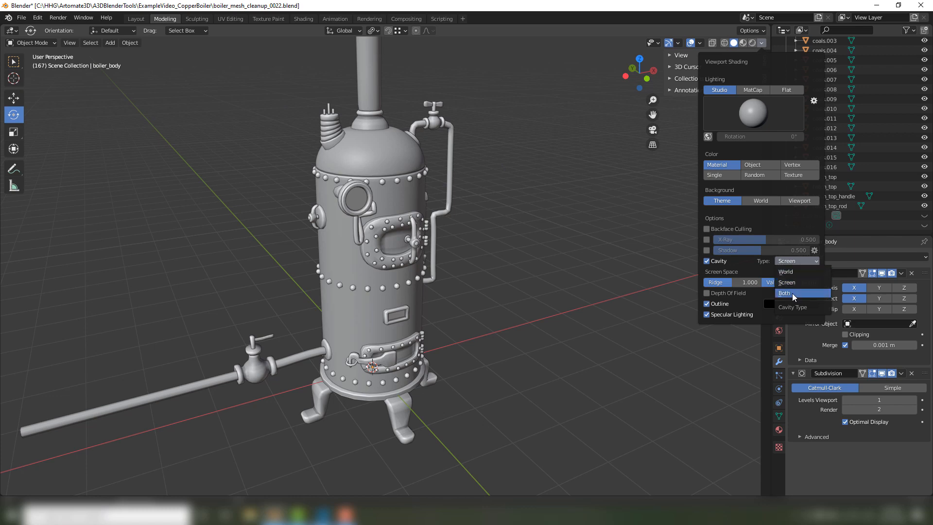
{"action": "left_click", "coordinate": [792, 293]}
{"action": "left_click", "coordinate": [805, 261]}
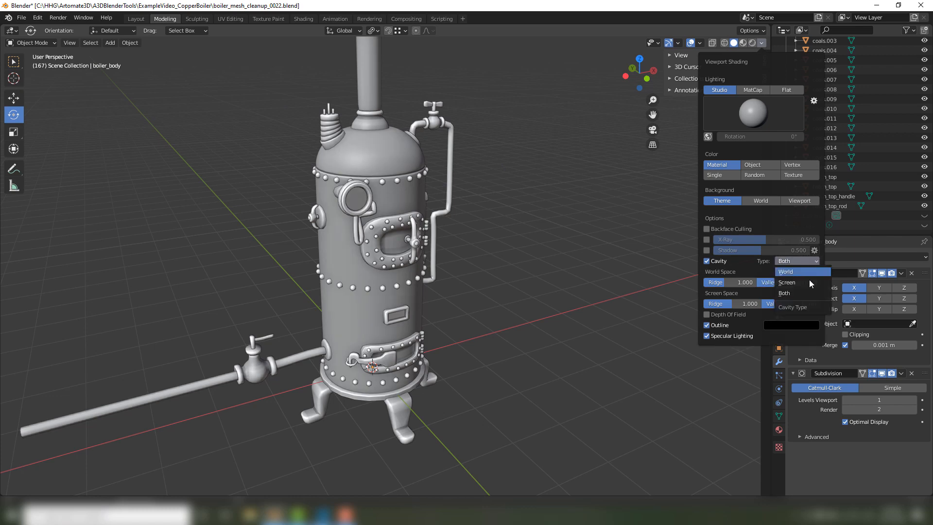
{"action": "left_click", "coordinate": [797, 271]}
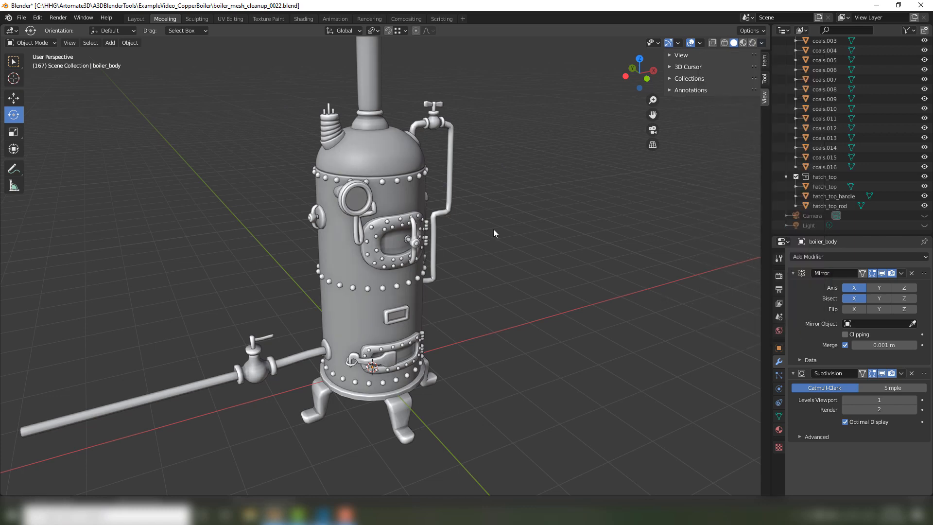
Examine the cavity shading on the boiler's front, its hatches and rivets, and select the nameplate frame.
{"action": "mouse_move", "coordinate": [494, 230]}
{"action": "middle_mouse_down"}
{"action": "mouse_move", "coordinate": [482, 208]}
{"action": "mouse_move", "coordinate": [731, 225]}
{"action": "mouse_move", "coordinate": [604, 254]}
{"action": "mouse_move", "coordinate": [503, 232]}
{"action": "middle_mouse_up"}
{"action": "scroll", "coordinate": [406, 240], "scroll_direction": "up", "scroll_amount": 5}
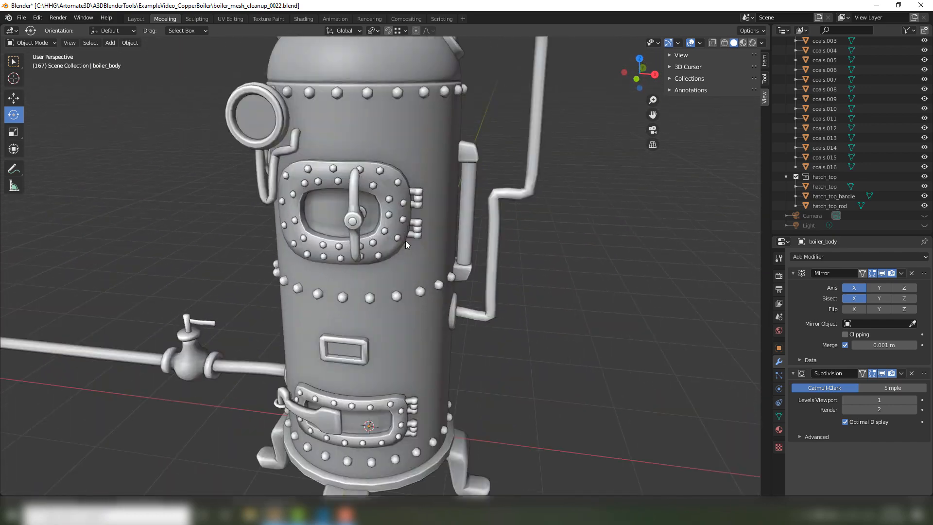
{"action": "middle_click_drag", "start_coordinate": [405, 241], "coordinate": [409, 231]}
{"action": "scroll", "coordinate": [357, 199], "scroll_direction": "up", "scroll_amount": 3}
{"action": "mouse_move", "coordinate": [355, 196]}
{"action": "middle_mouse_down"}
{"action": "mouse_move", "coordinate": [404, 170]}
{"action": "mouse_move", "coordinate": [374, 160]}
{"action": "mouse_move", "coordinate": [445, 220]}
{"action": "mouse_move", "coordinate": [319, 244]}
{"action": "middle_mouse_up"}
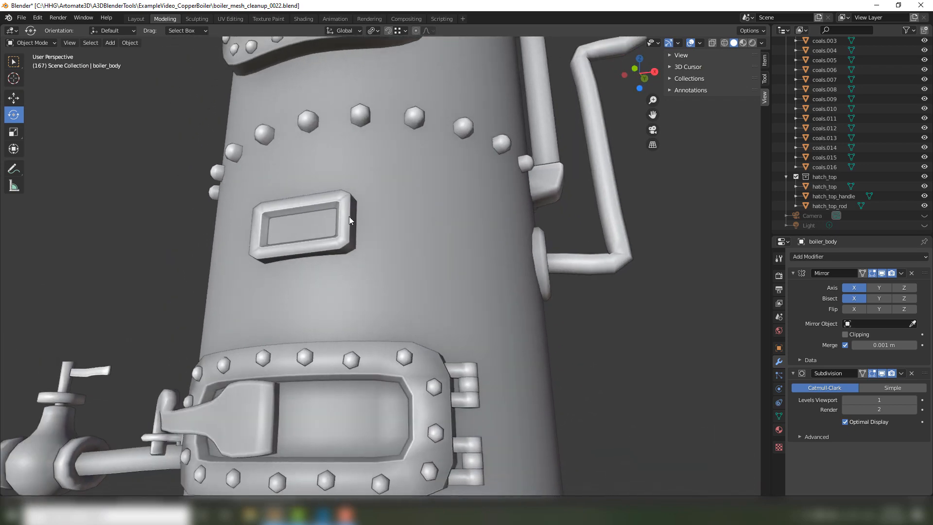
{"action": "middle_click_drag", "start_coordinate": [349, 217], "coordinate": [410, 227]}
{"action": "scroll", "coordinate": [417, 229], "scroll_direction": "up", "scroll_amount": 4}
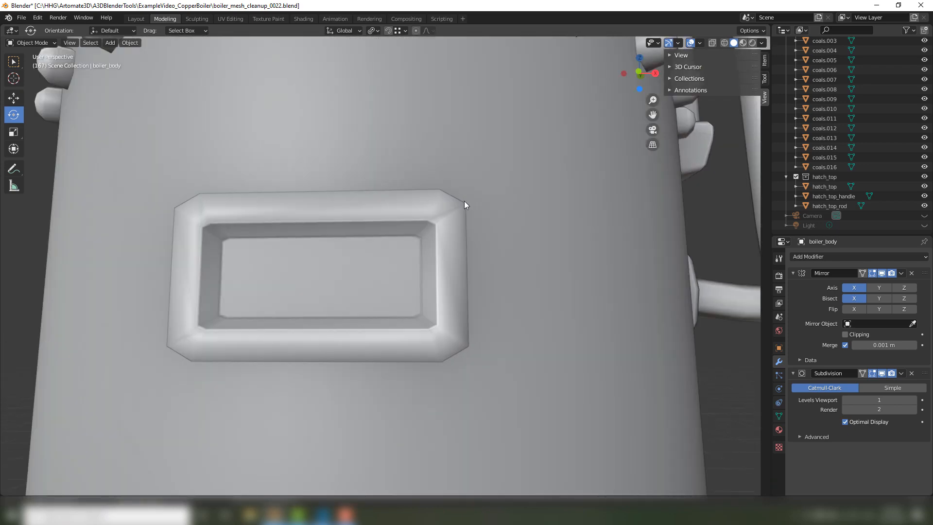
{"action": "middle_click_drag", "start_coordinate": [448, 250], "coordinate": [416, 252]}
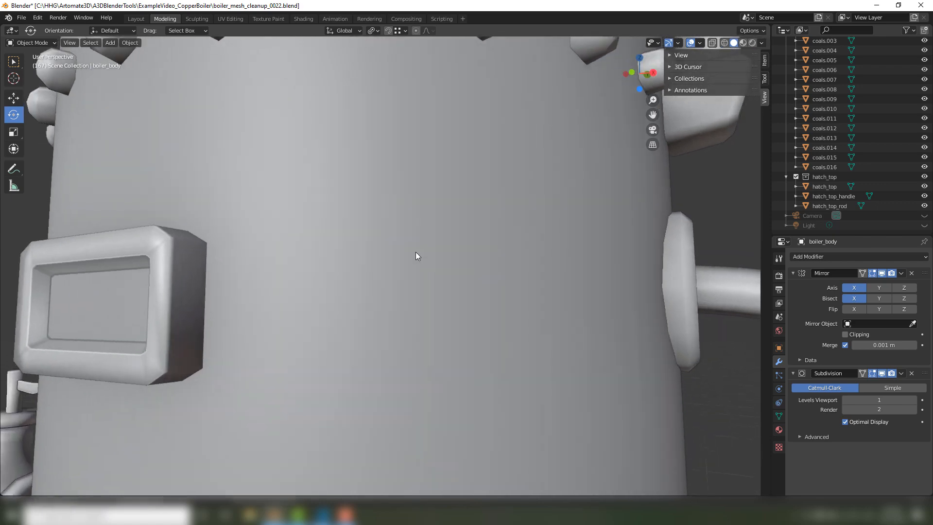
{"action": "left_click", "coordinate": [163, 243]}
Examine the boiler's underside, legs and base with the cavity shading from several angles.
{"action": "scroll", "coordinate": [267, 271], "scroll_direction": "down", "scroll_amount": 2}
{"action": "middle_click_drag", "start_coordinate": [284, 277], "coordinate": [314, 285]}
{"action": "scroll", "coordinate": [406, 318], "scroll_direction": "down", "scroll_amount": 4}
{"action": "scroll", "coordinate": [366, 287], "scroll_direction": "up", "scroll_amount": 2}
{"action": "scroll", "coordinate": [364, 287], "scroll_direction": "down", "scroll_amount": 3}
{"action": "scroll", "coordinate": [360, 301], "scroll_direction": "up", "scroll_amount": 2}
{"action": "scroll", "coordinate": [313, 286], "scroll_direction": "up", "scroll_amount": 2}
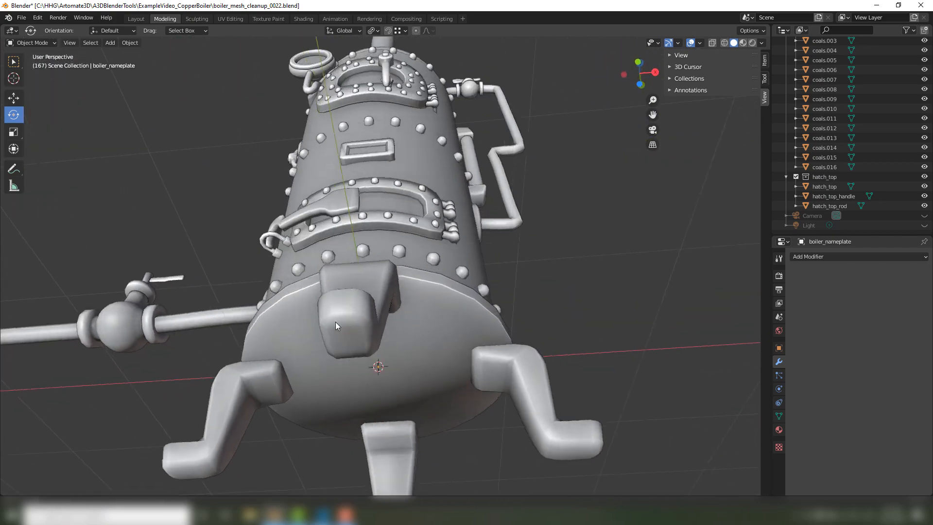
{"action": "middle_click_drag", "start_coordinate": [336, 322], "coordinate": [695, 119]}
{"action": "scroll", "coordinate": [413, 275], "scroll_direction": "up", "scroll_amount": 2}
Set the viewport lighting to Flat and view the boiler's legs and base.
{"action": "left_click", "coordinate": [762, 44]}
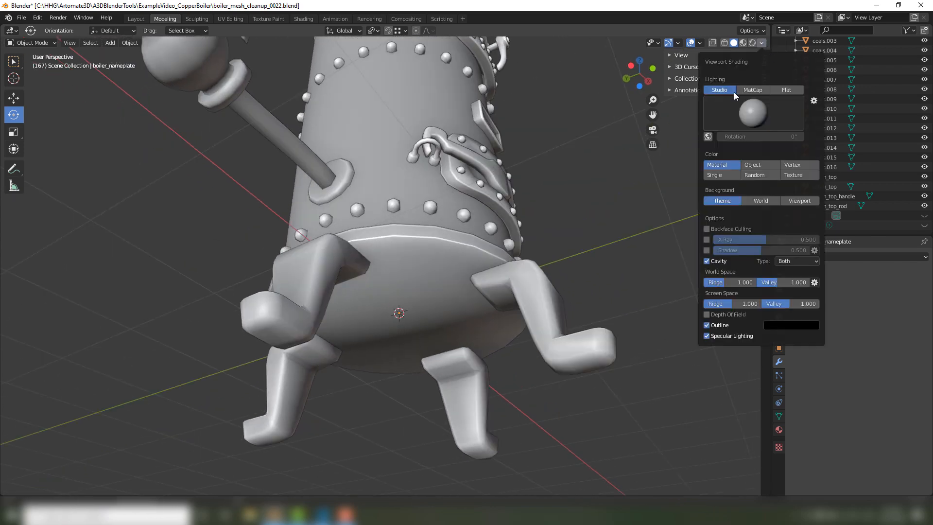
{"action": "left_click", "coordinate": [782, 91]}
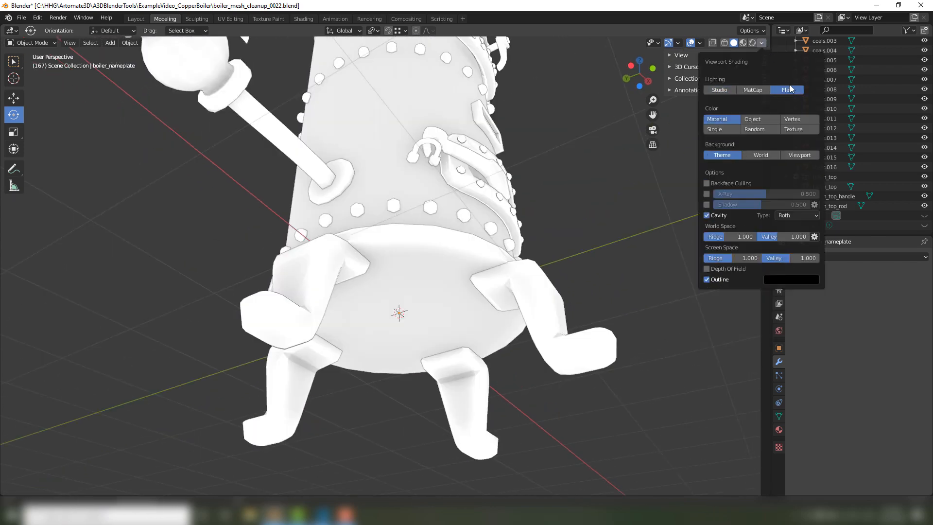
{"action": "mouse_move", "coordinate": [479, 157]}
{"action": "middle_mouse_down"}
{"action": "mouse_move", "coordinate": [444, 179]}
{"action": "mouse_move", "coordinate": [474, 158]}
{"action": "middle_mouse_up"}
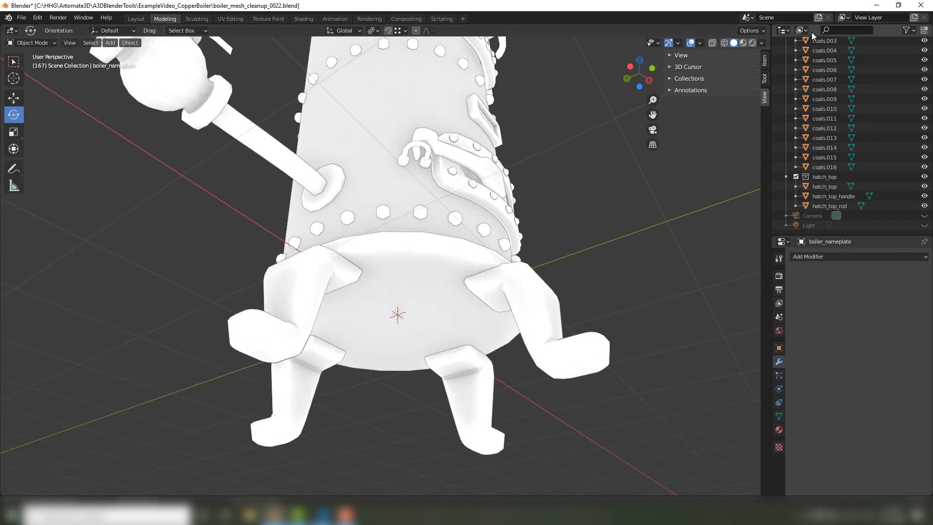
Set the viewport lighting back to Studio, try the third studio light and choose the second one.
{"action": "left_click", "coordinate": [761, 43]}
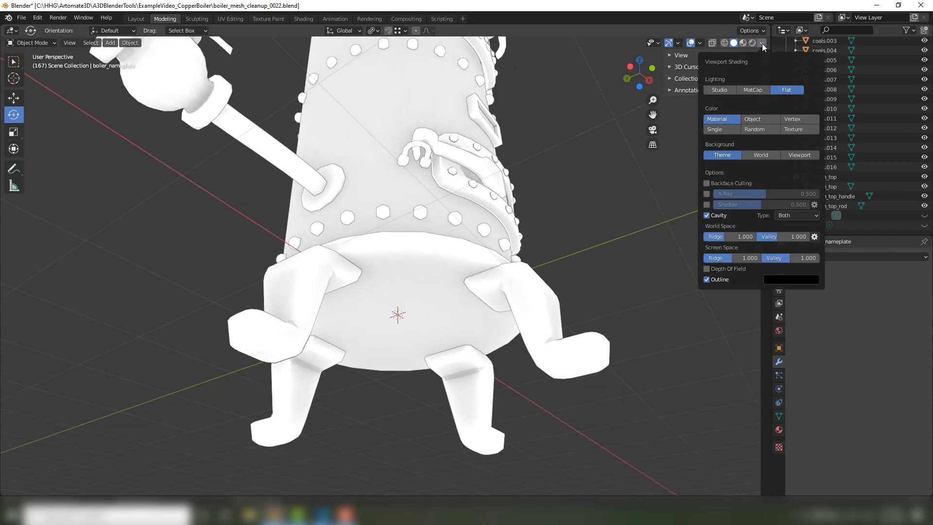
{"action": "left_click", "coordinate": [727, 89]}
{"action": "left_click", "coordinate": [745, 108]}
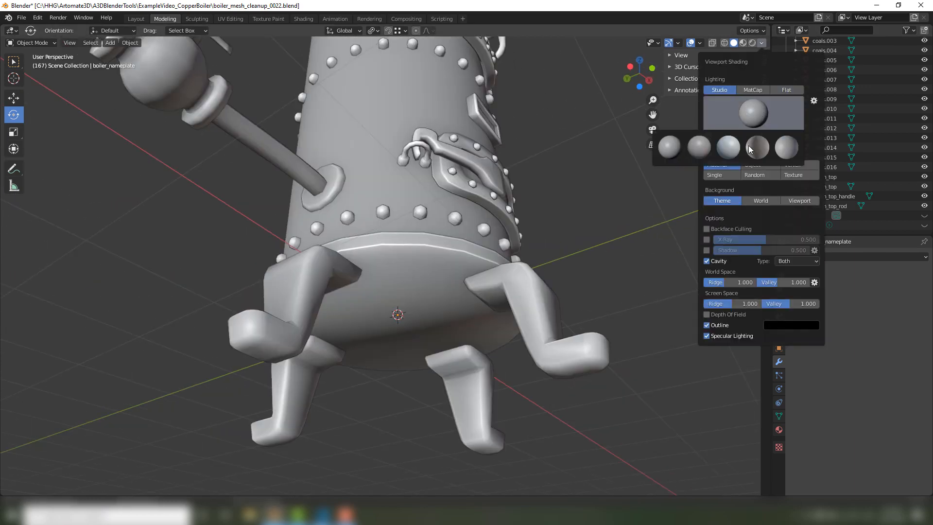
{"action": "left_click", "coordinate": [735, 147]}
{"action": "left_click", "coordinate": [750, 113]}
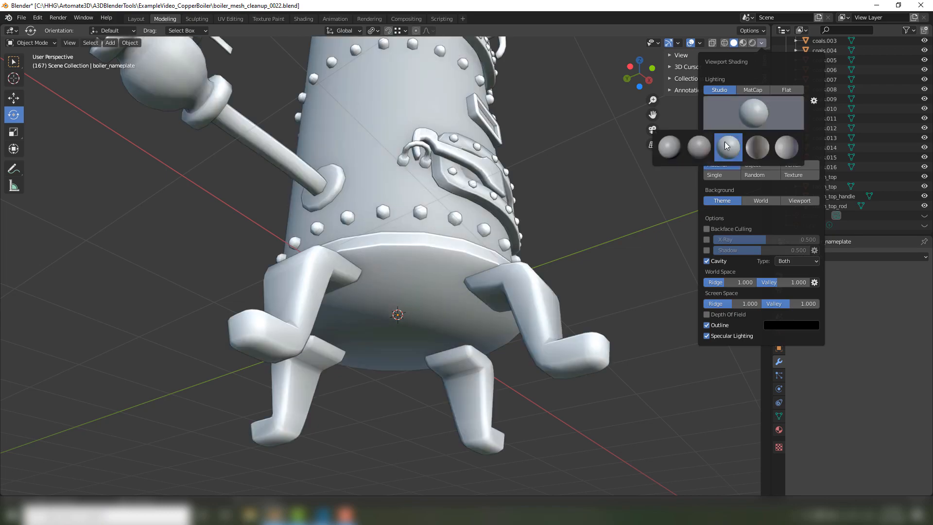
{"action": "left_click", "coordinate": [700, 147]}
Select the round base under the boiler body and enter Edit Mode.
{"action": "middle_click_drag", "start_coordinate": [569, 233], "coordinate": [544, 219]}
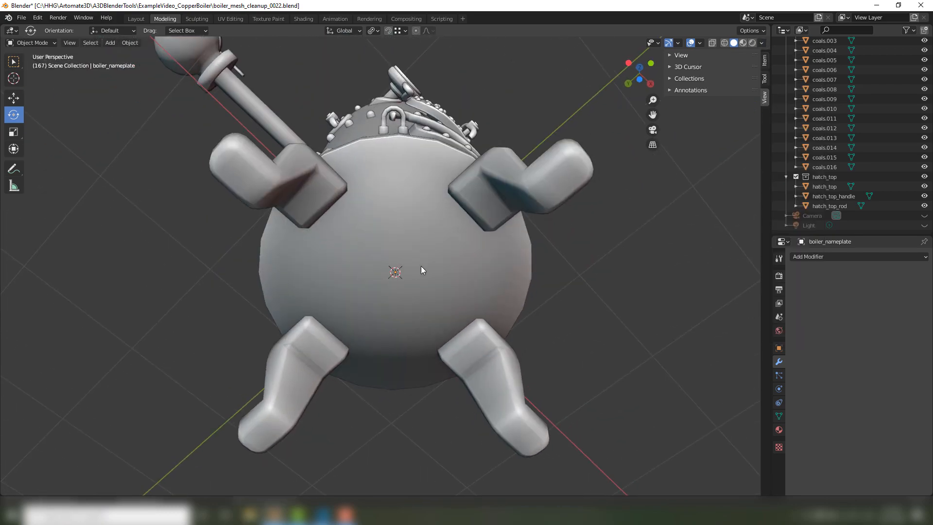
{"action": "middle_click_drag", "start_coordinate": [422, 267], "coordinate": [421, 302]}
{"action": "left_click", "coordinate": [419, 296]}
{"action": "scroll", "coordinate": [418, 291], "scroll_direction": "up", "scroll_amount": 3}
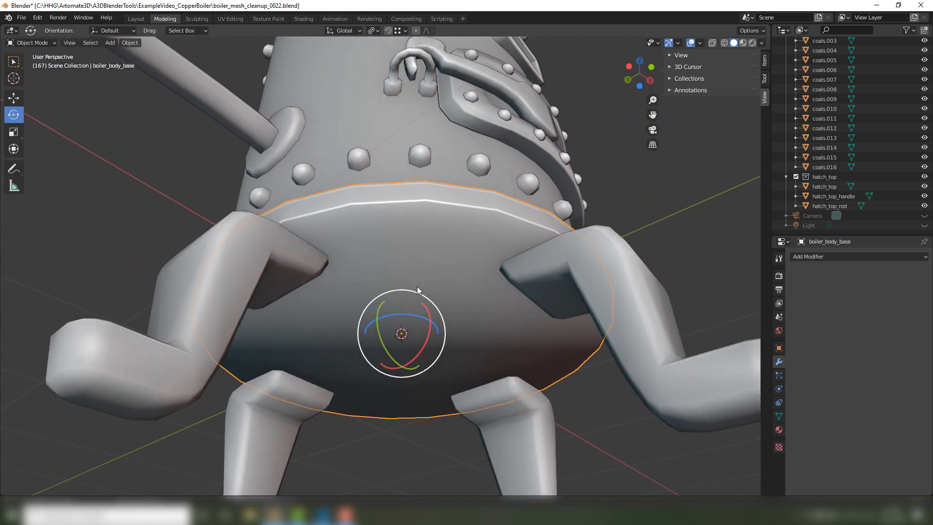
{"action": "key", "text": "Tab"}
{"action": "scroll", "coordinate": [417, 286], "scroll_direction": "up", "scroll_amount": 2}
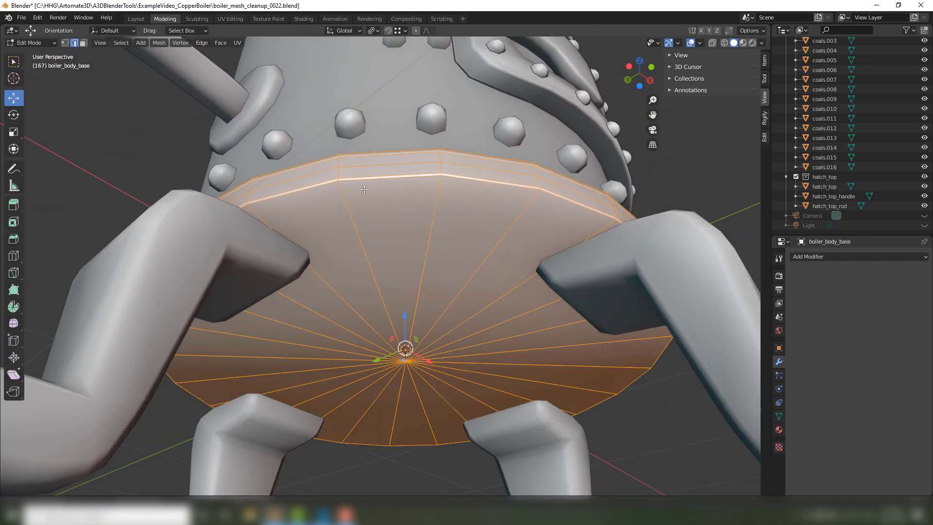
Select the complete edge loop along the lower rim of the boiler base.
{"action": "left_click", "coordinate": [405, 177], "text": "alt"}
{"action": "scroll", "coordinate": [553, 192], "scroll_direction": "up", "scroll_amount": 2}
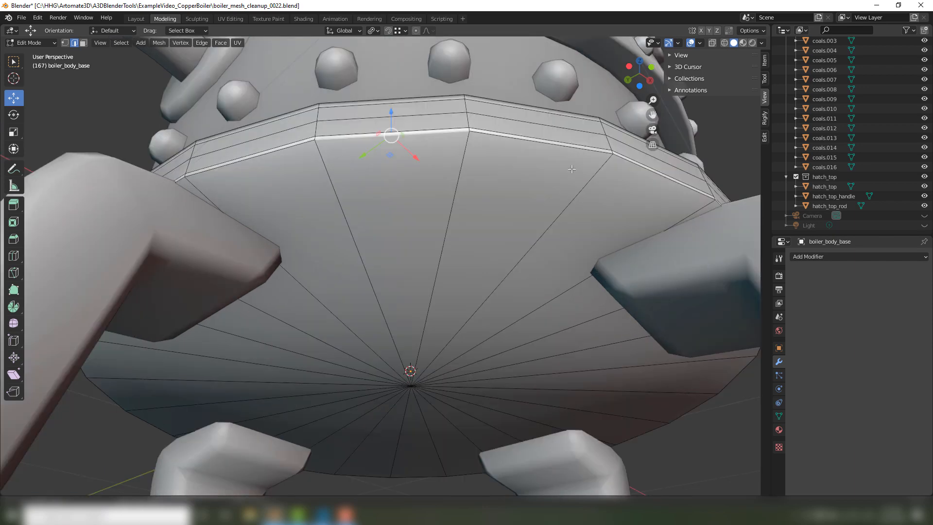
{"action": "left_click", "coordinate": [624, 153]}
{"action": "left_click", "coordinate": [619, 159]}
{"action": "left_click", "coordinate": [619, 159], "text": "alt"}
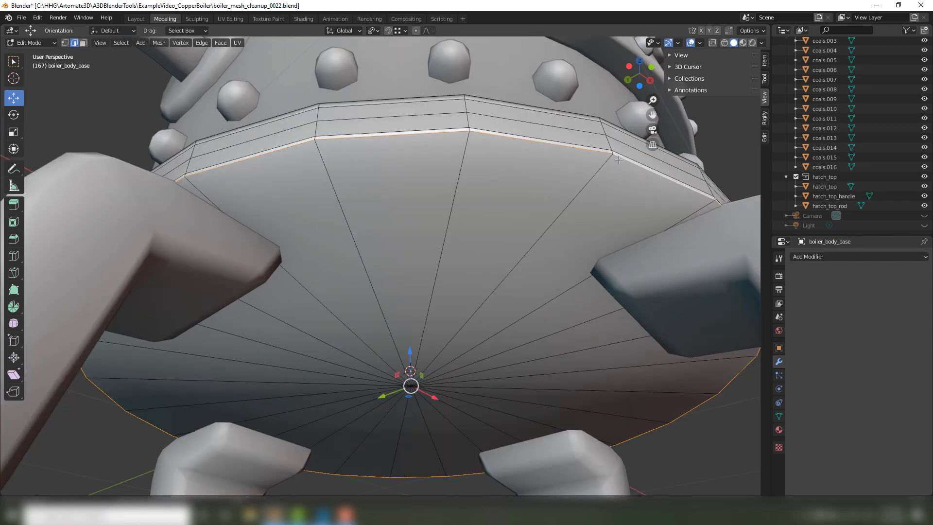
Scale the selected lower rim edge loop of the base to 0.985, mark it sharp and return to Object Mode.
{"action": "key", "text": "shift+space"}
{"action": "key", "text": "s"}
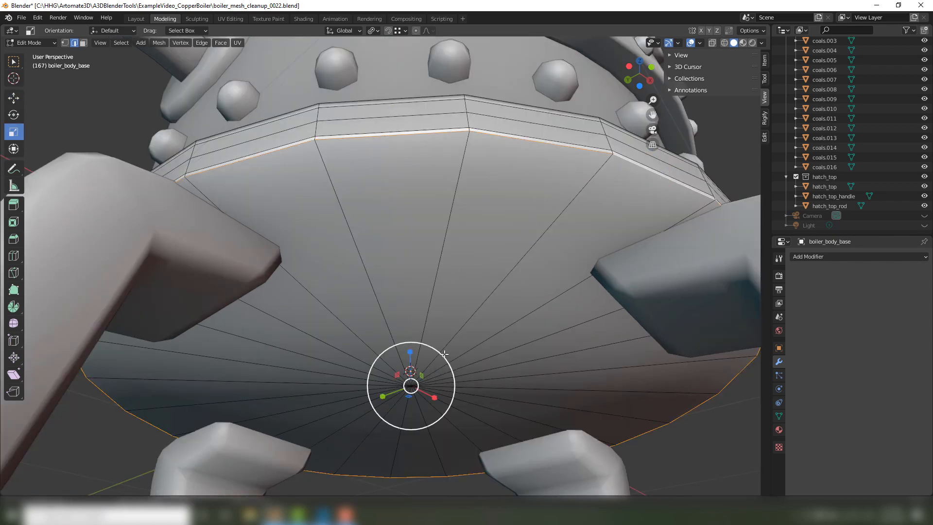
{"action": "left_click_drag", "start_coordinate": [445, 354], "coordinate": [444, 357]}
{"action": "key", "text": "ctrl+e"}
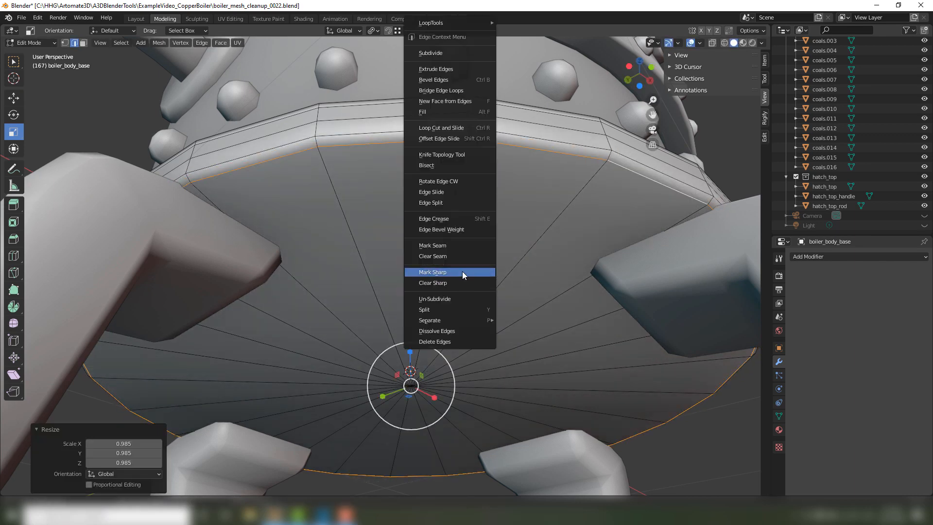
{"action": "left_click", "coordinate": [462, 272]}
{"action": "key", "text": "Tab"}
{"action": "scroll", "coordinate": [445, 253], "scroll_direction": "down", "scroll_amount": 6}
{"action": "mouse_move", "coordinate": [639, 240]}
{"action": "middle_mouse_down"}
{"action": "mouse_move", "coordinate": [562, 223]}
{"action": "mouse_move", "coordinate": [617, 233]}
{"action": "mouse_move", "coordinate": [590, 279]}
{"action": "mouse_move", "coordinate": [550, 308]}
{"action": "mouse_move", "coordinate": [554, 319]}
{"action": "mouse_move", "coordinate": [560, 235]}
{"action": "mouse_move", "coordinate": [577, 205]}
{"action": "mouse_move", "coordinate": [474, 228]}
{"action": "mouse_move", "coordinate": [486, 291]}
{"action": "mouse_move", "coordinate": [580, 328]}
{"action": "mouse_move", "coordinate": [601, 312]}
{"action": "mouse_move", "coordinate": [566, 287]}
{"action": "mouse_move", "coordinate": [654, 283]}
{"action": "mouse_move", "coordinate": [599, 278]}
{"action": "mouse_move", "coordinate": [506, 307]}
{"action": "mouse_move", "coordinate": [517, 276]}
{"action": "middle_mouse_up"}
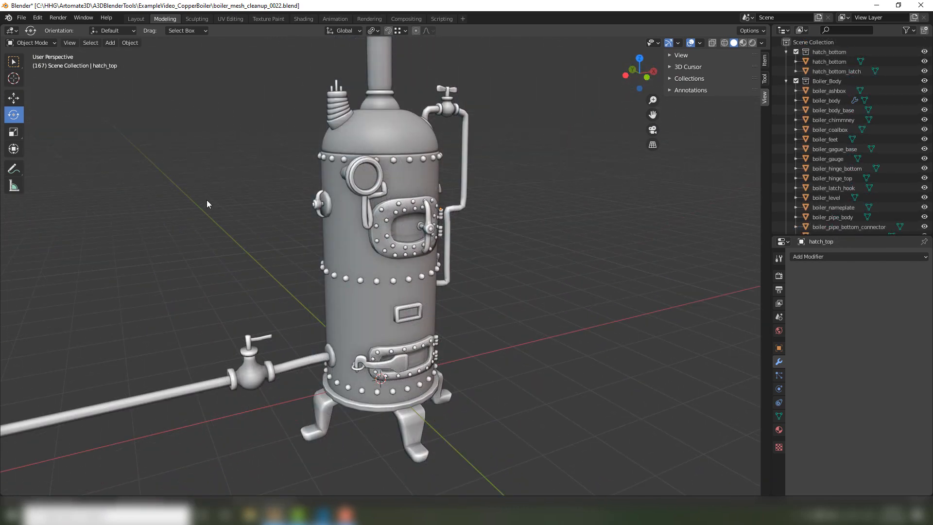
Enter Edit Mode on the top hatch and select a single face of its recessed inner panel in face select mode.
{"action": "mouse_move", "coordinate": [227, 195]}
{"action": "middle_mouse_down"}
{"action": "mouse_move", "coordinate": [214, 203]}
{"action": "mouse_move", "coordinate": [204, 191]}
{"action": "middle_mouse_up"}
{"action": "scroll", "coordinate": [341, 197], "scroll_direction": "up", "scroll_amount": 2}
{"action": "scroll", "coordinate": [345, 197], "scroll_direction": "up", "scroll_amount": 1}
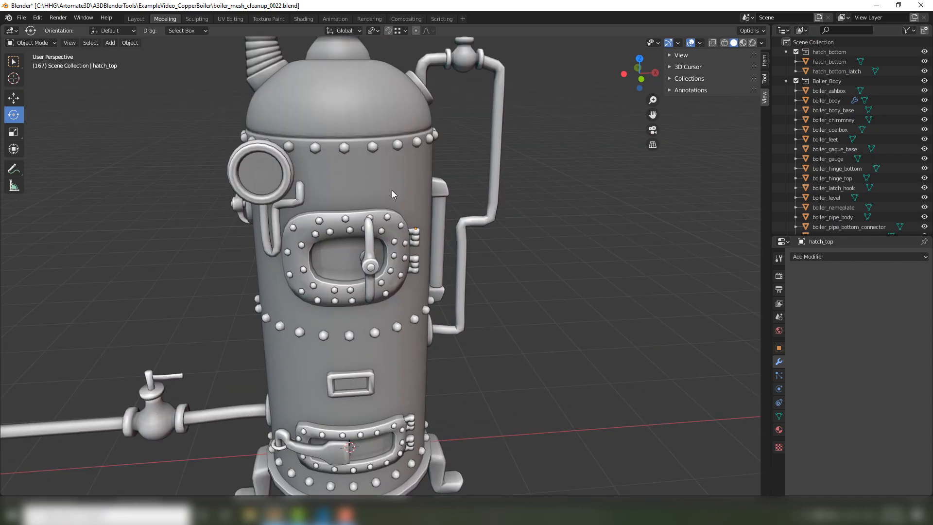
{"action": "scroll", "coordinate": [384, 187], "scroll_direction": "up", "scroll_amount": 1}
{"action": "key", "text": "Tab"}
{"action": "left_click", "coordinate": [575, 257]}
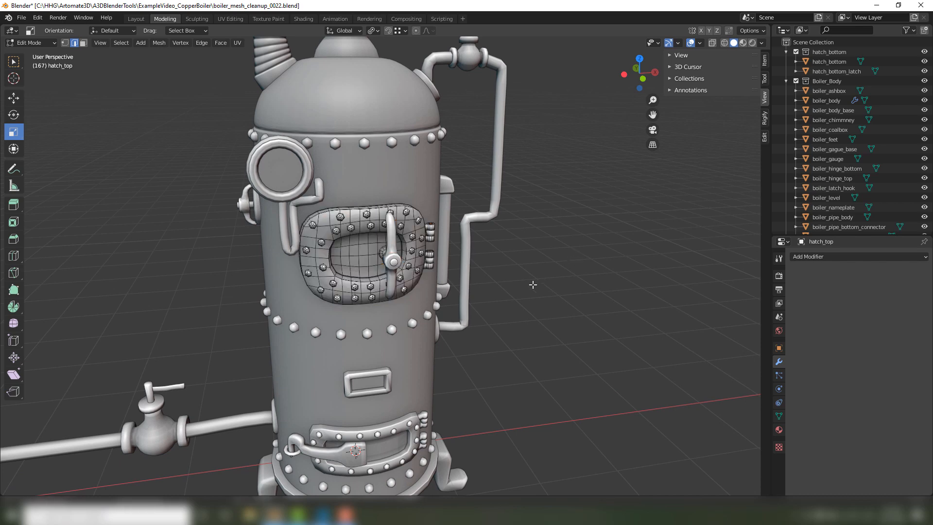
{"action": "middle_click_drag", "start_coordinate": [533, 283], "coordinate": [546, 274]}
{"action": "scroll", "coordinate": [392, 215], "scroll_direction": "up", "scroll_amount": 4}
{"action": "left_click", "coordinate": [392, 194]}
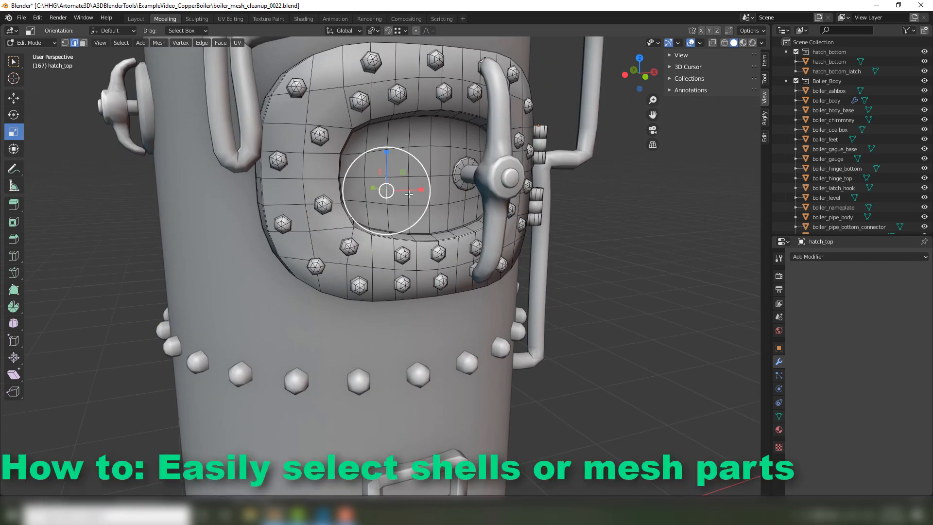
{"action": "key", "text": "3"}
{"action": "left_click", "coordinate": [381, 179]}
Select the faces linked to the hatch and try Material and UVs as the delimiter.
{"action": "scroll", "coordinate": [348, 176], "scroll_direction": "down", "scroll_amount": 2}
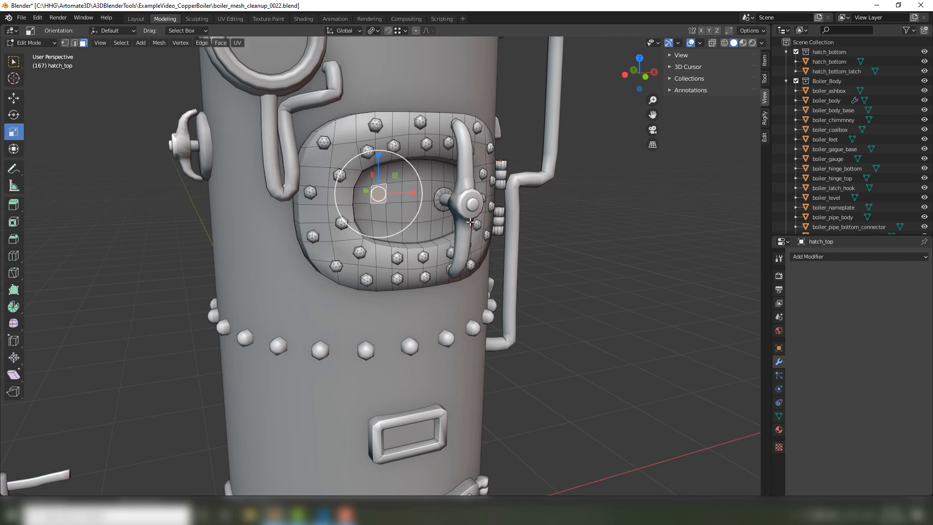
{"action": "key", "text": "l"}
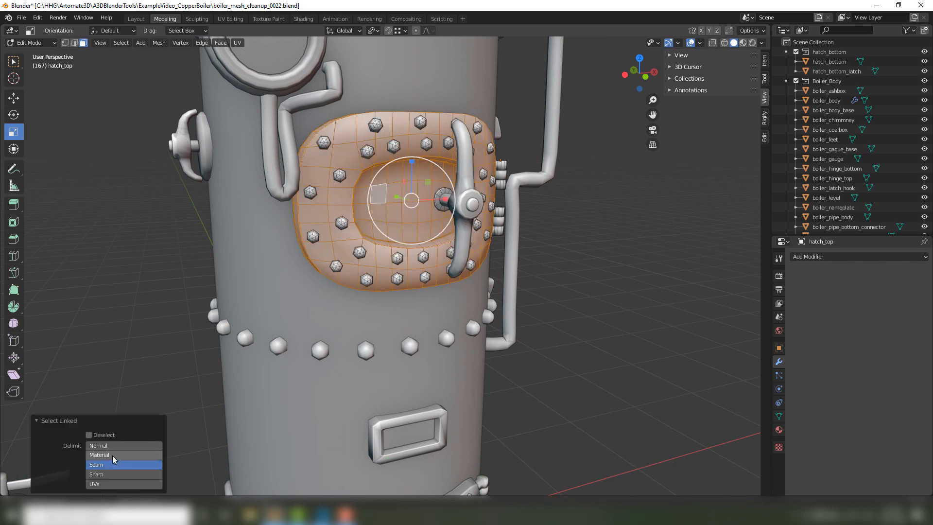
{"action": "mouse_move", "coordinate": [357, 210]}
{"action": "middle_mouse_down"}
{"action": "mouse_move", "coordinate": [329, 221]}
{"action": "mouse_move", "coordinate": [352, 217]}
{"action": "middle_mouse_up"}
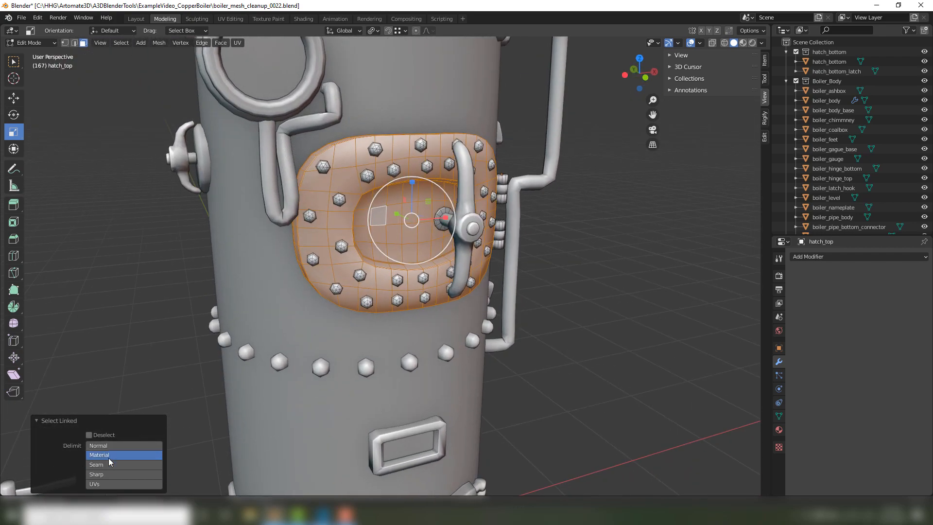
{"action": "left_click", "coordinate": [100, 484]}
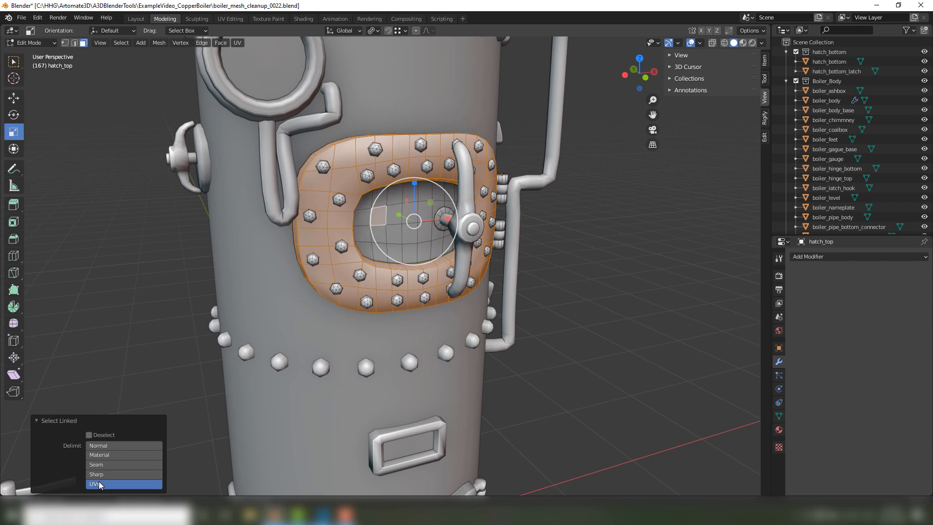
Select the hatch's outer frame and its inner panel in turn as linked faces delimited by UVs.
{"action": "left_click", "coordinate": [369, 240]}
{"action": "left_click", "coordinate": [425, 216]}
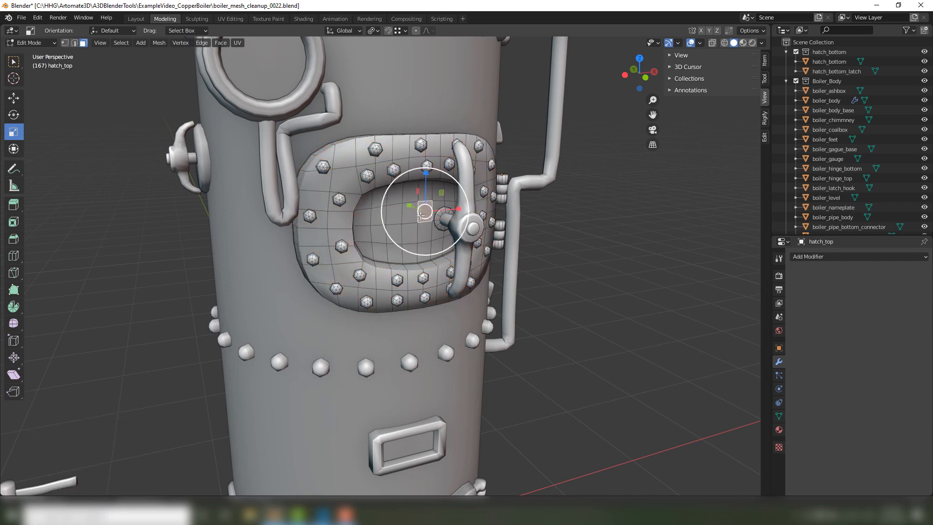
{"action": "key", "text": "ctrl+l"}
{"action": "left_click", "coordinate": [378, 273]}
{"action": "key", "text": "ctrl+l"}
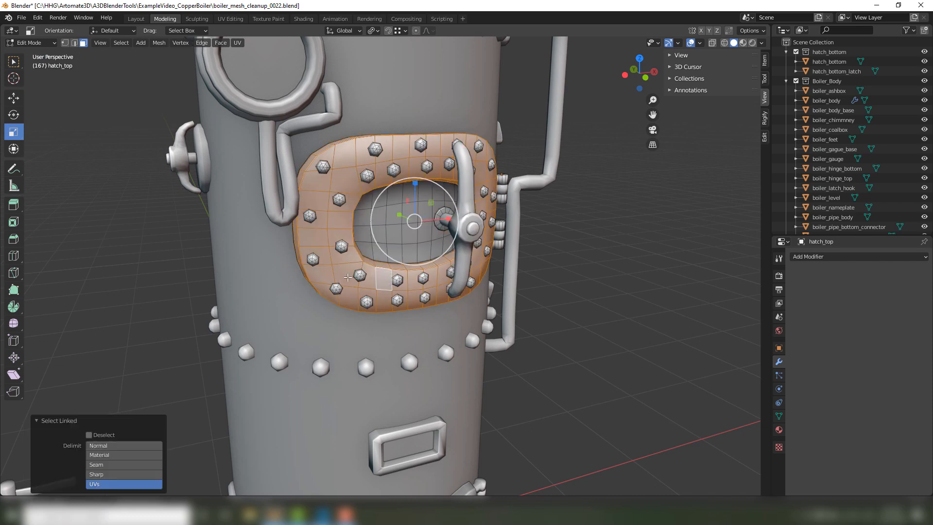
{"action": "mouse_move", "coordinate": [378, 273]}
{"action": "middle_mouse_down"}
{"action": "mouse_move", "coordinate": [437, 273]}
{"action": "mouse_move", "coordinate": [388, 282]}
{"action": "mouse_move", "coordinate": [394, 290]}
{"action": "mouse_move", "coordinate": [318, 287]}
{"action": "mouse_move", "coordinate": [402, 275]}
{"action": "middle_mouse_up"}
{"action": "left_click", "coordinate": [407, 251]}
{"action": "key", "text": "l"}
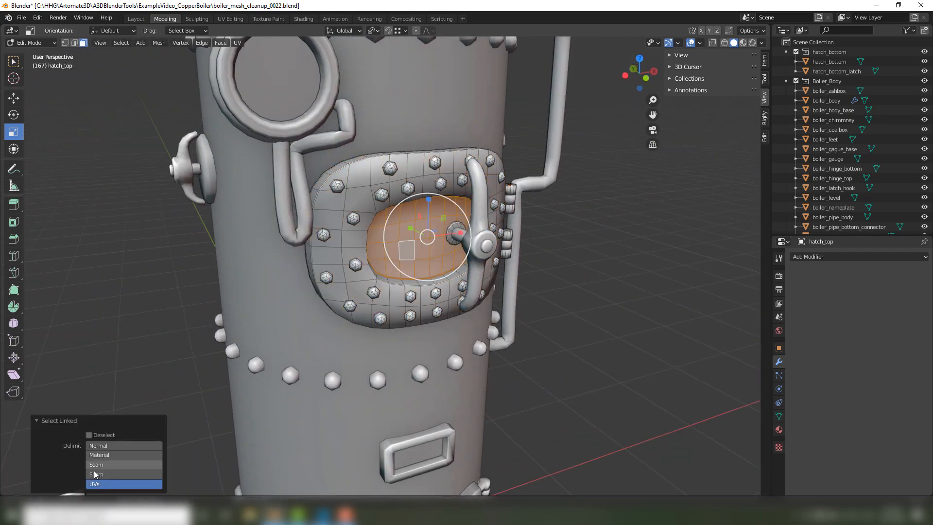
Set the linked selection's delimiter to Seam and select the whole hatch plate again from one inner face.
{"action": "left_click", "coordinate": [116, 464]}
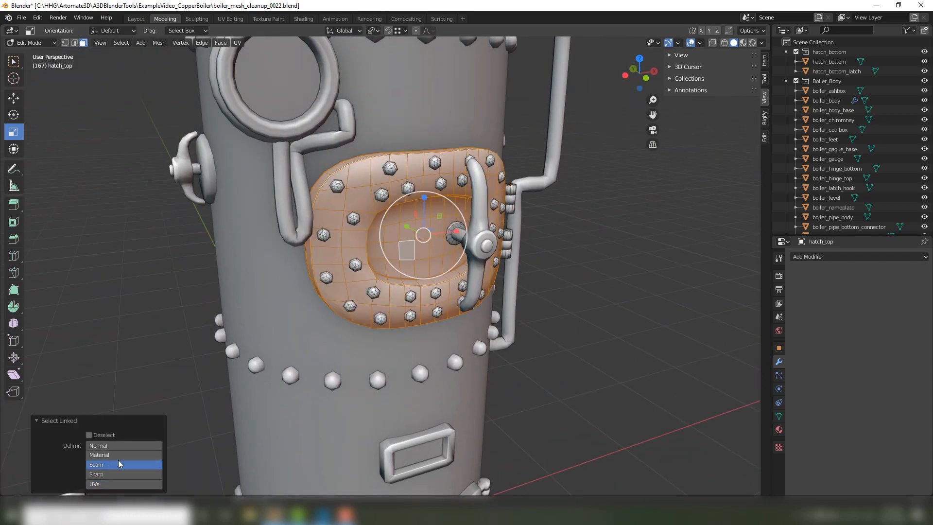
{"action": "left_click", "coordinate": [393, 258]}
{"action": "key", "text": "l"}
Select individual rivets along the lower part of the hatch as linked parts, then clear the selection.
{"action": "left_click", "coordinate": [359, 266]}
{"action": "key", "text": "l"}
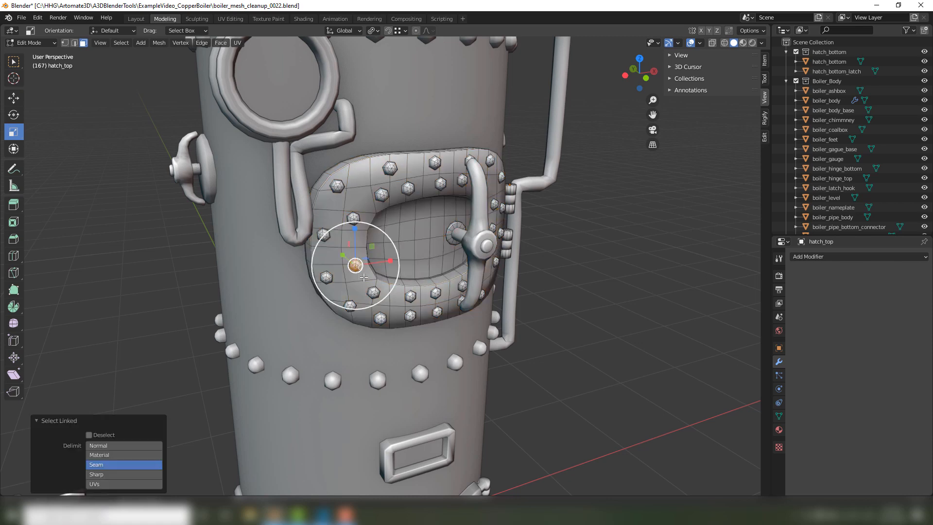
{"action": "left_click", "coordinate": [367, 291]}
{"action": "left_click", "coordinate": [376, 293]}
{"action": "key", "text": "l"}
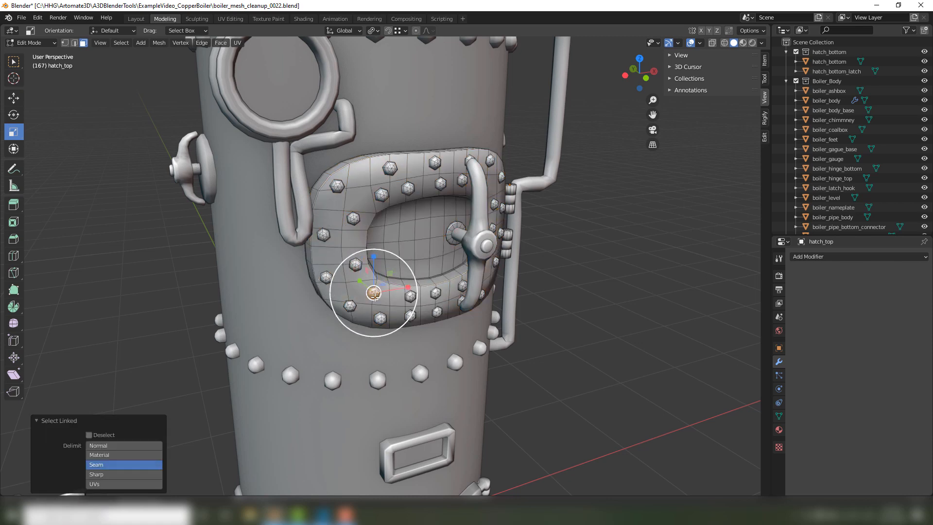
{"action": "left_click", "coordinate": [381, 321]}
{"action": "left_click", "coordinate": [413, 295]}
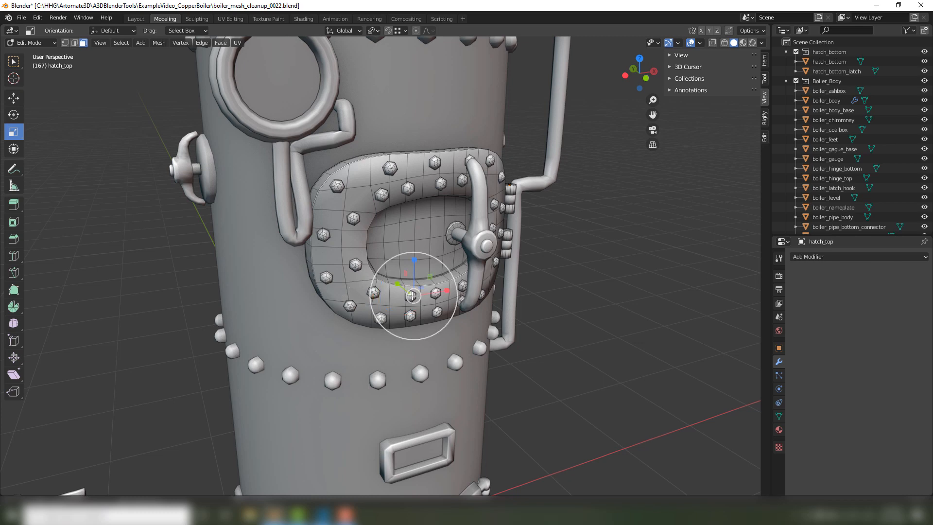
{"action": "key", "text": "l"}
{"action": "left_click", "coordinate": [572, 285]}
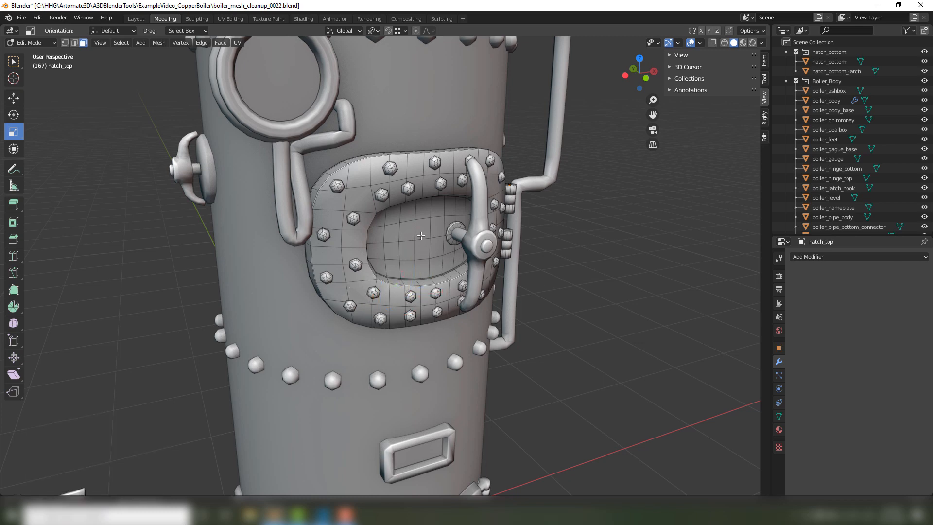
Select the round flange around the handle rod and the entire hatch plate together as linked parts.
{"action": "left_click", "coordinate": [421, 234]}
{"action": "mouse_move", "coordinate": [422, 231]}
{"action": "middle_mouse_down"}
{"action": "mouse_move", "coordinate": [369, 230]}
{"action": "mouse_move", "coordinate": [451, 224]}
{"action": "middle_mouse_up"}
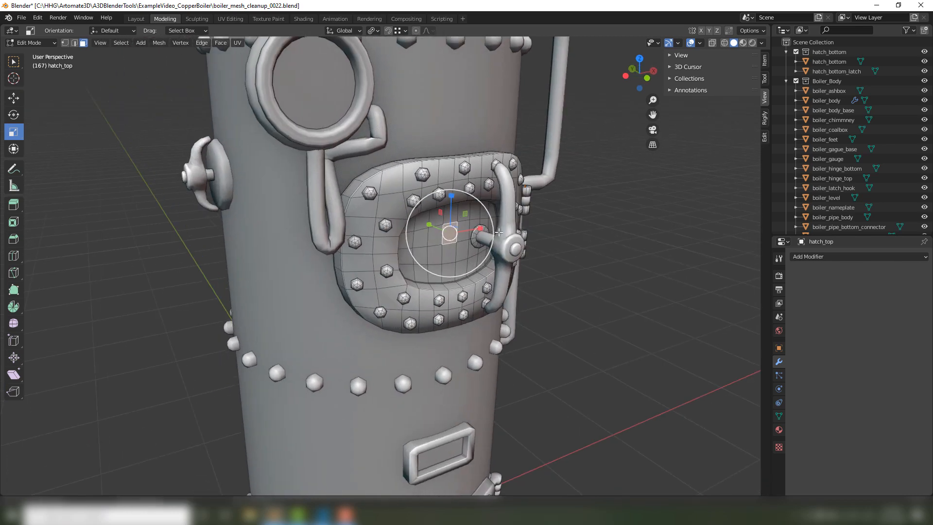
{"action": "scroll", "coordinate": [499, 232], "scroll_direction": "up", "scroll_amount": 2}
{"action": "left_click", "coordinate": [507, 226], "text": "shift"}
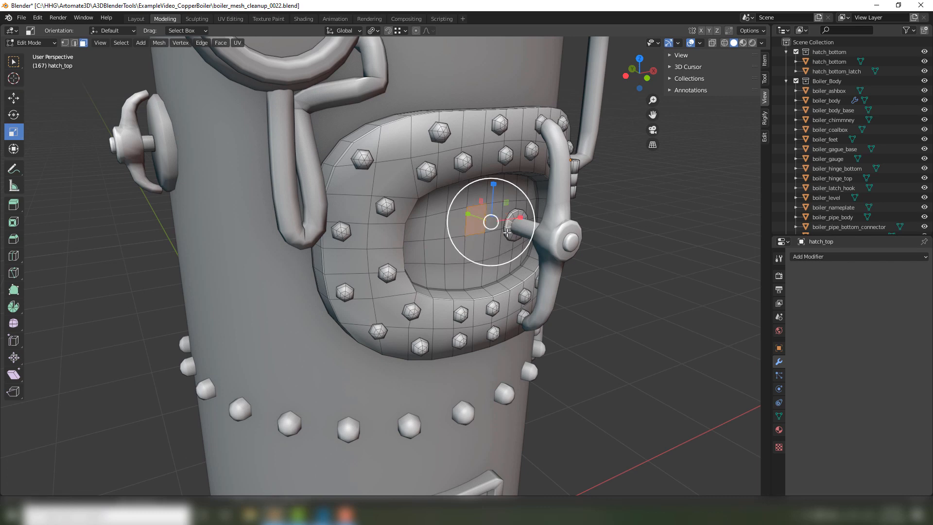
{"action": "key", "text": "l"}
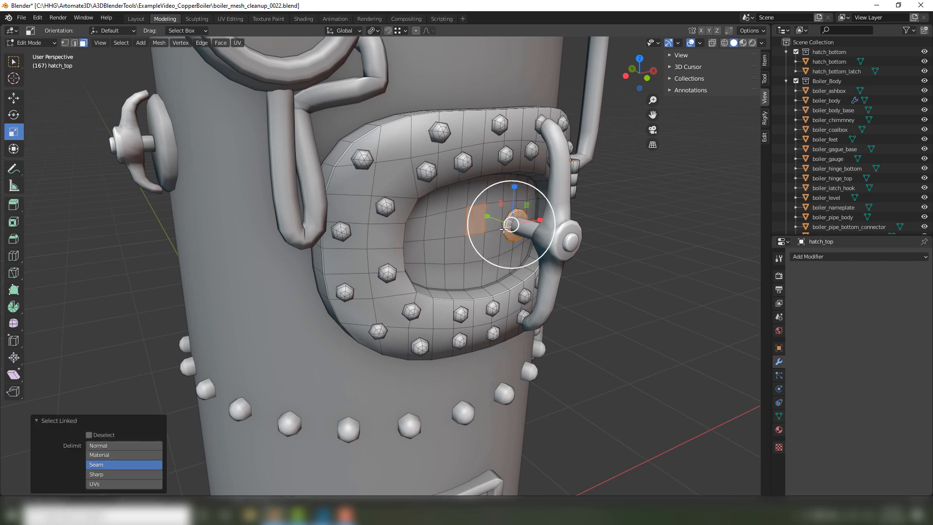
{"action": "left_click", "coordinate": [461, 232], "text": "shift"}
{"action": "key", "text": "l"}
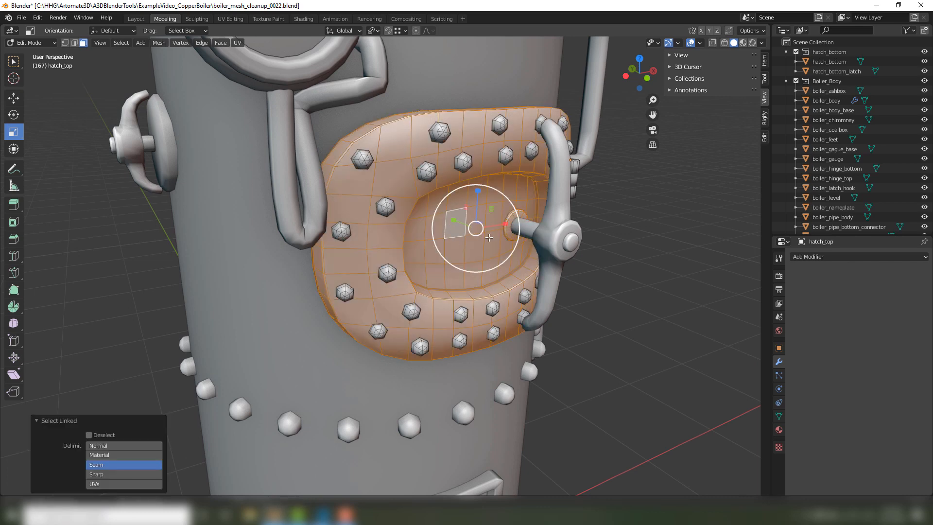
Invert the selection so that only the hatch's rivets and hinge parts are selected.
{"action": "mouse_move", "coordinate": [646, 236]}
{"action": "middle_mouse_down"}
{"action": "mouse_move", "coordinate": [618, 231]}
{"action": "mouse_move", "coordinate": [652, 242]}
{"action": "mouse_move", "coordinate": [639, 238]}
{"action": "middle_mouse_up"}
{"action": "scroll", "coordinate": [610, 233], "scroll_direction": "up", "scroll_amount": 4}
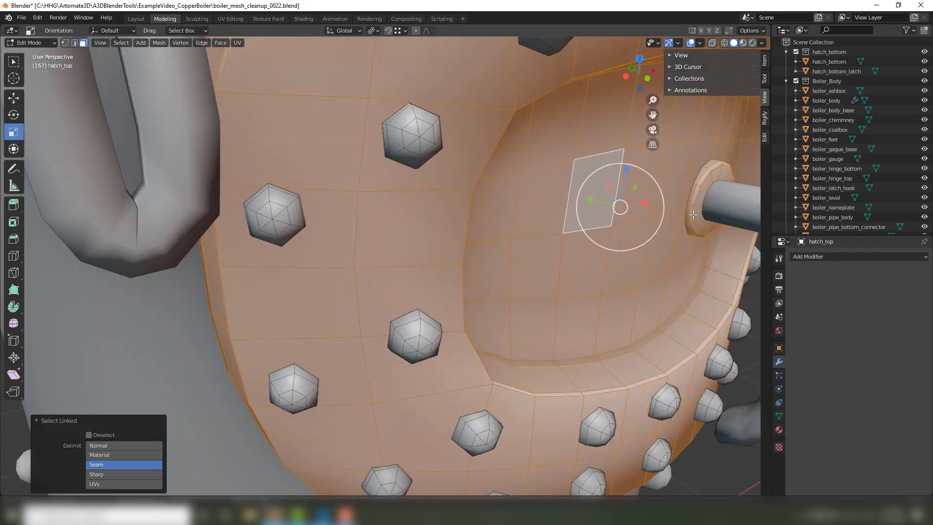
{"action": "scroll", "coordinate": [671, 174], "scroll_direction": "down", "scroll_amount": 3}
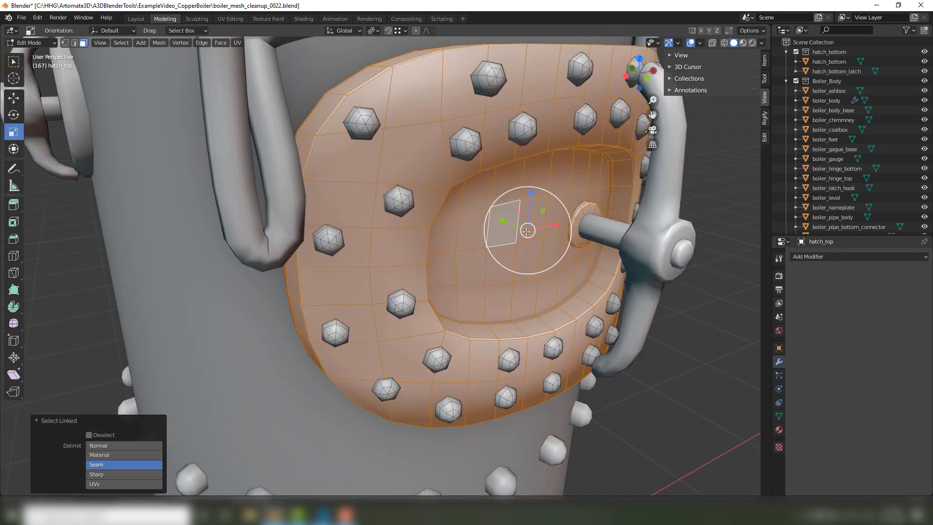
{"action": "scroll", "coordinate": [579, 220], "scroll_direction": "down", "scroll_amount": 1}
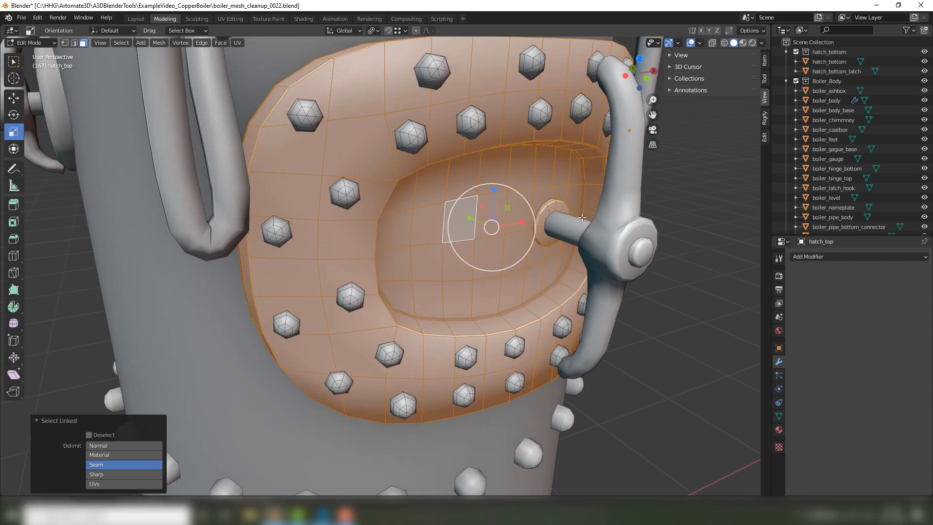
{"action": "scroll", "coordinate": [579, 219], "scroll_direction": "down", "scroll_amount": 3}
{"action": "scroll", "coordinate": [578, 218], "scroll_direction": "up", "scroll_amount": 2}
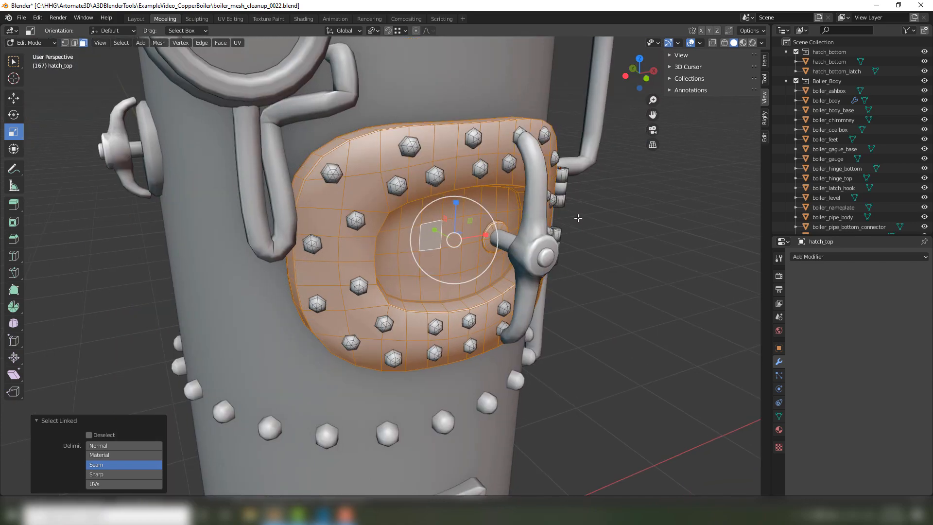
{"action": "key", "text": "ctrl+i"}
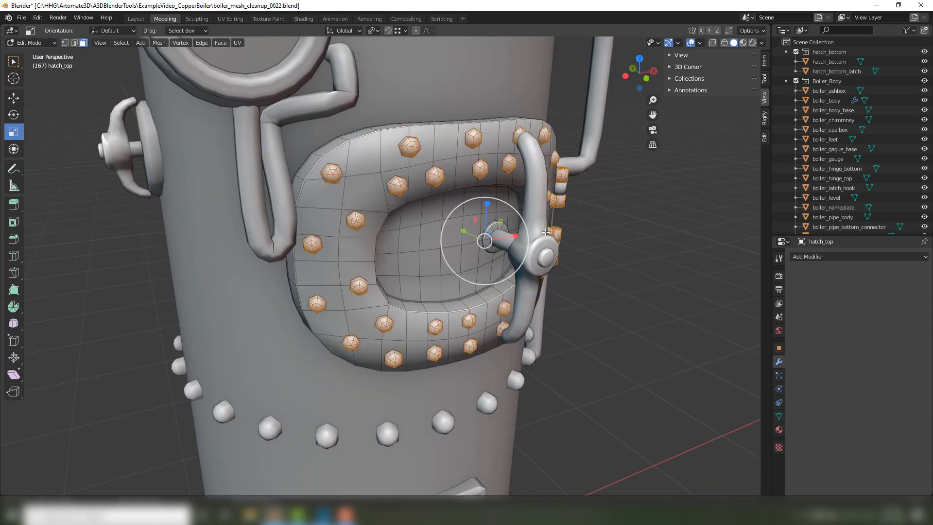
Separate the selected rivets and hinge parts from the hatch into their own object and return to Object Mode.
{"action": "middle_click_drag", "start_coordinate": [545, 232], "coordinate": [351, 220]}
{"action": "scroll", "coordinate": [418, 264], "scroll_direction": "down", "scroll_amount": 4}
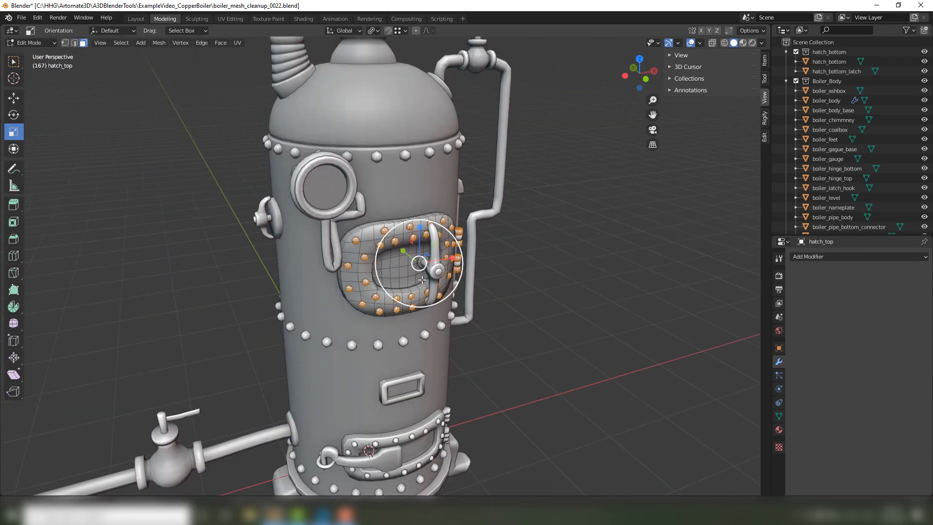
{"action": "mouse_move", "coordinate": [424, 280]}
{"action": "middle_mouse_down"}
{"action": "mouse_move", "coordinate": [446, 273]}
{"action": "mouse_move", "coordinate": [425, 273]}
{"action": "middle_mouse_up"}
{"action": "scroll", "coordinate": [424, 274], "scroll_direction": "up", "scroll_amount": 1}
{"action": "scroll", "coordinate": [423, 272], "scroll_direction": "up", "scroll_amount": 2}
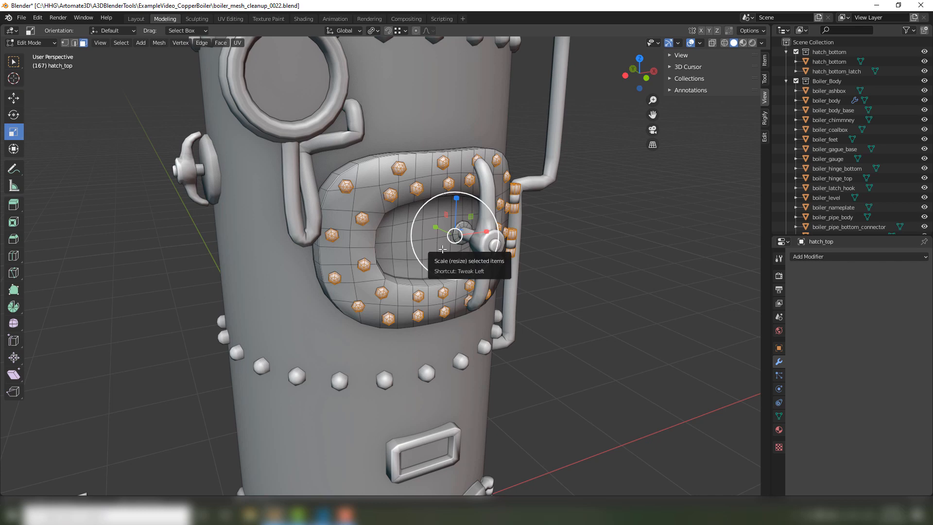
{"action": "key", "text": "p"}
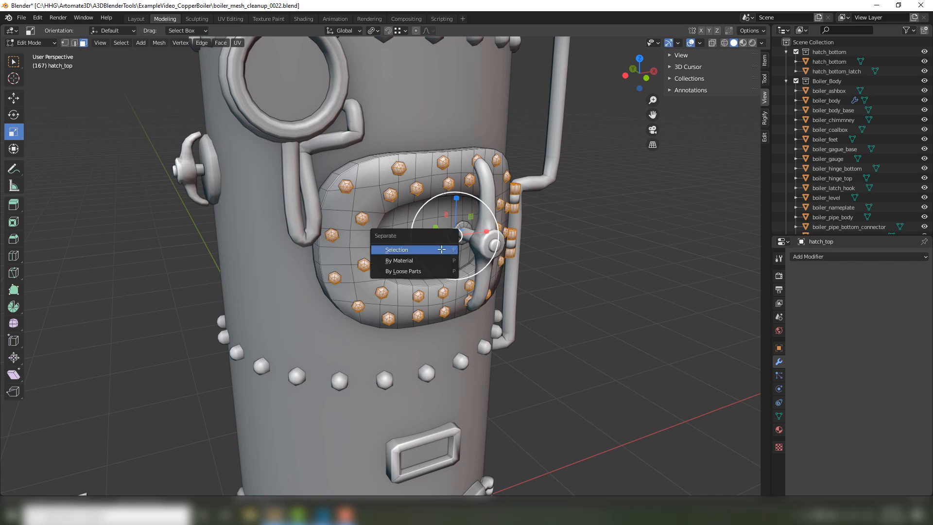
{"action": "left_click", "coordinate": [411, 250]}
{"action": "key", "text": "Tab"}
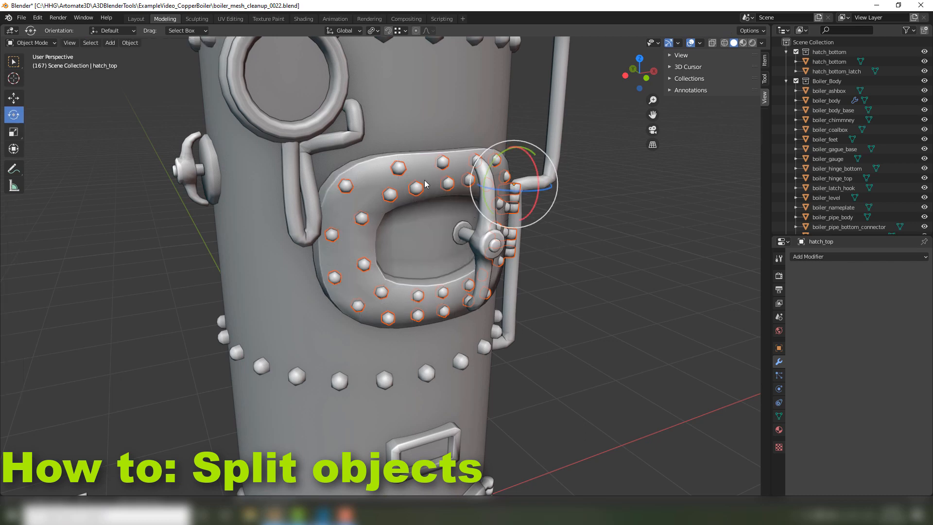
Hide the separated rivet object, unhide it again and select the hatch plate.
{"action": "left_click", "coordinate": [418, 192]}
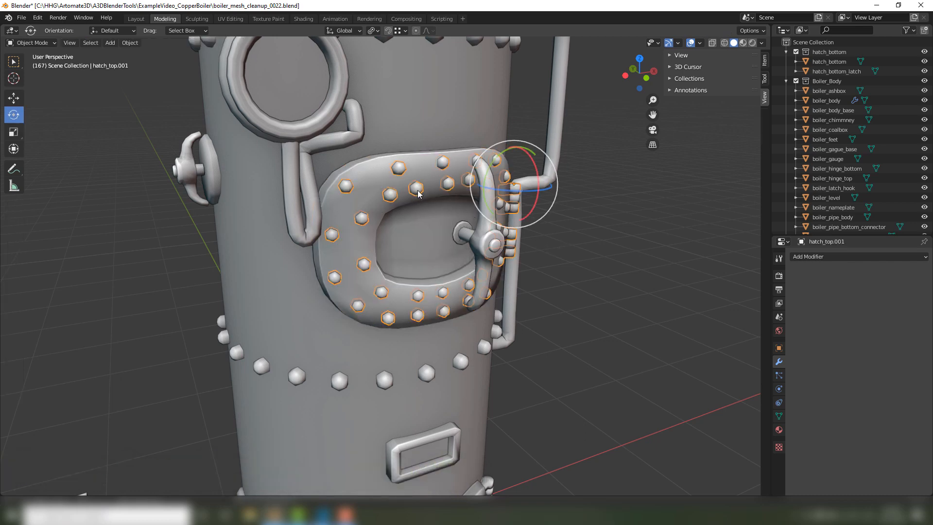
{"action": "key", "text": "h"}
{"action": "key", "text": "alt+h"}
{"action": "left_click", "coordinate": [378, 199]}
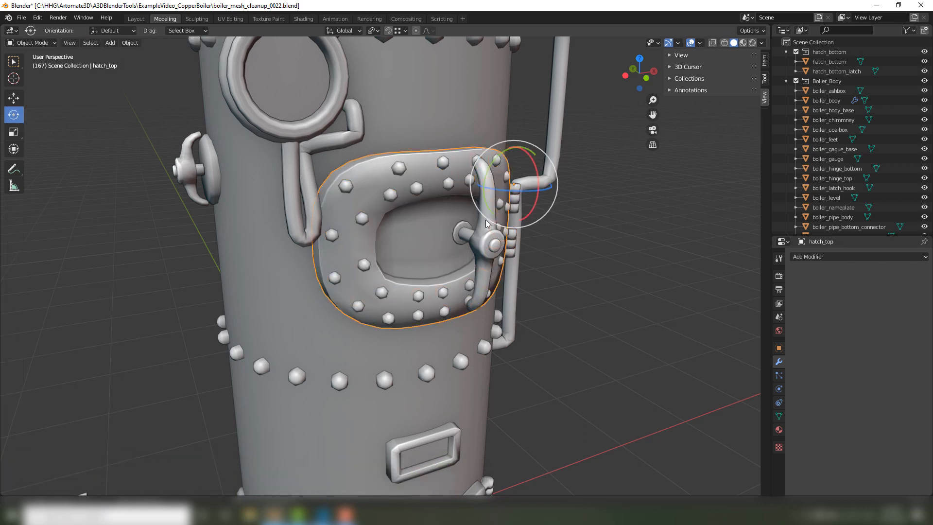
Select the separated top hatch rivets and hinge parts object and rename it hatch_rivets_geo.
{"action": "mouse_move", "coordinate": [485, 219]}
{"action": "middle_mouse_down"}
{"action": "mouse_move", "coordinate": [435, 215]}
{"action": "mouse_move", "coordinate": [478, 221]}
{"action": "middle_mouse_up"}
{"action": "left_click", "coordinate": [593, 252]}
{"action": "scroll", "coordinate": [419, 211], "scroll_direction": "up", "scroll_amount": 2}
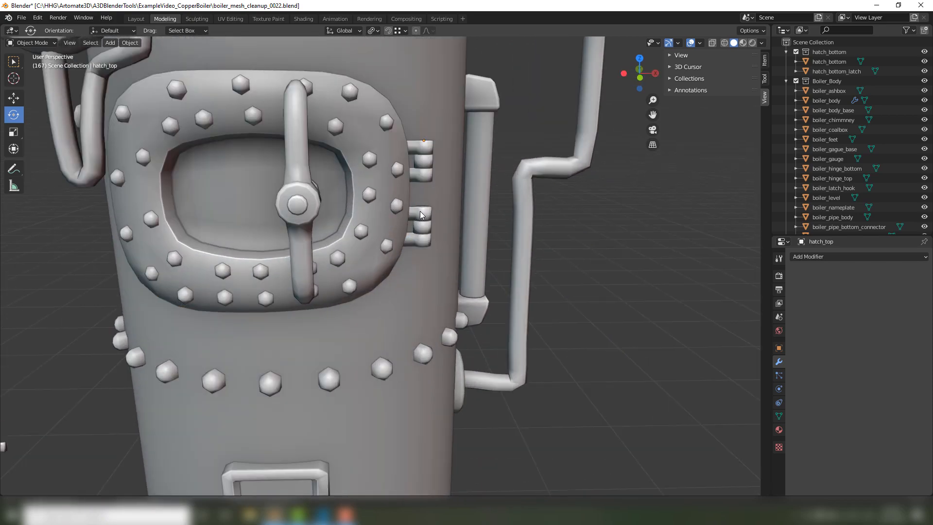
{"action": "left_click", "coordinate": [398, 206]}
{"action": "scroll", "coordinate": [873, 179], "scroll_direction": "down", "scroll_amount": 10}
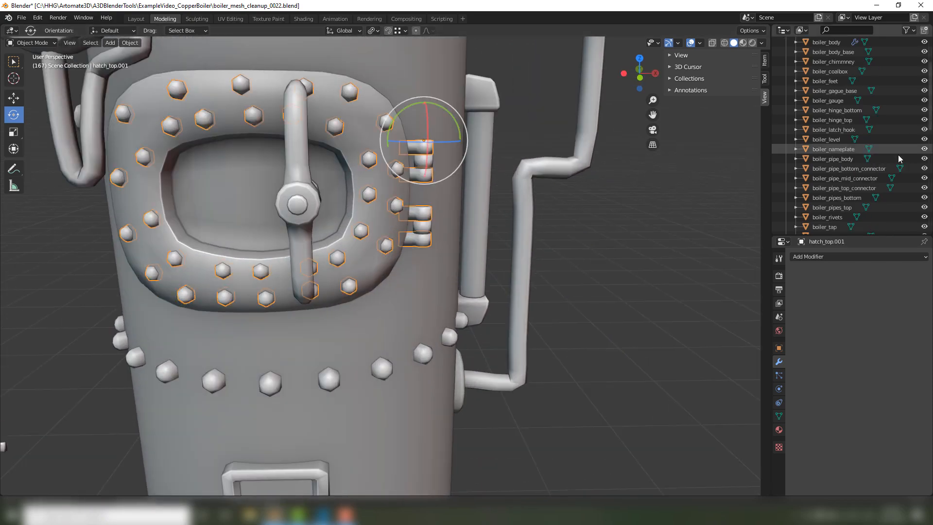
{"action": "middle_click_drag", "start_coordinate": [680, 241], "coordinate": [678, 259]}
{"action": "key", "text": "F2"}
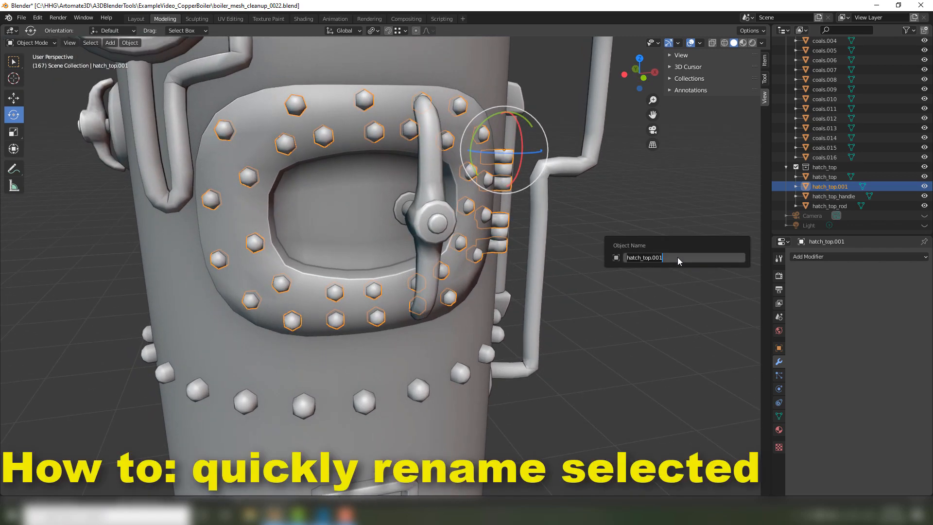
{"action": "type", "text": "hatch_rivets"}
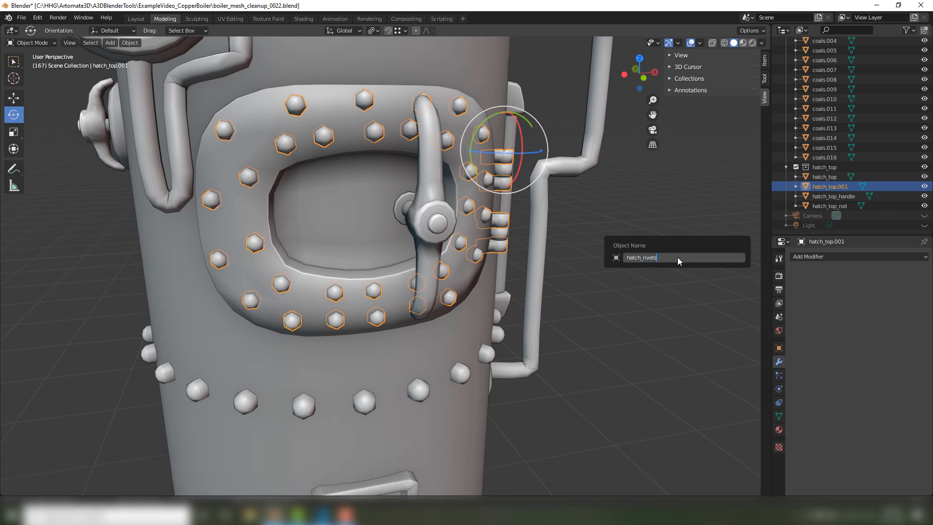
{"action": "type", "text": "_geo"}
{"action": "key", "text": "Return"}
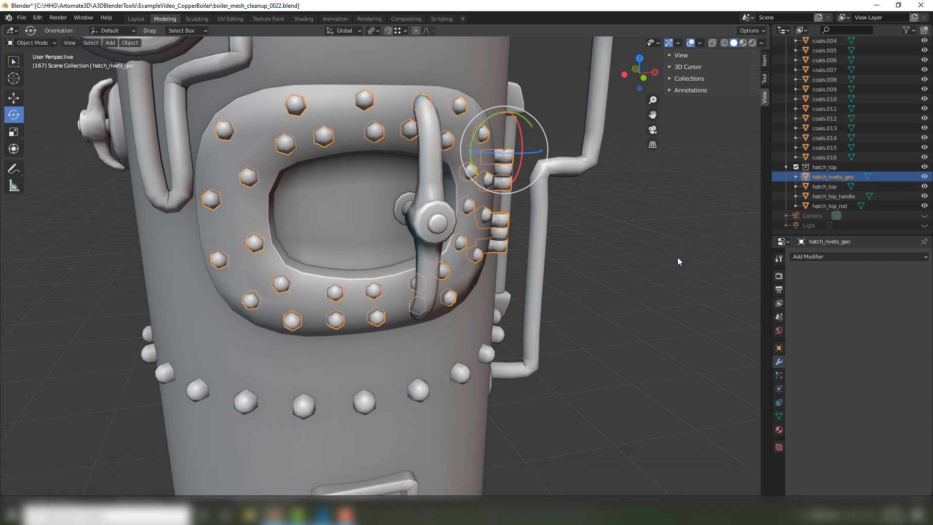
Select the hatch rivets plus the boiler body's rivets as the active object and join them into one object.
{"action": "left_click", "coordinate": [627, 276]}
{"action": "scroll", "coordinate": [622, 277], "scroll_direction": "down", "scroll_amount": 4}
{"action": "mouse_move", "coordinate": [592, 276]}
{"action": "middle_mouse_down"}
{"action": "mouse_move", "coordinate": [418, 307]}
{"action": "mouse_move", "coordinate": [631, 270]}
{"action": "mouse_move", "coordinate": [566, 293]}
{"action": "mouse_move", "coordinate": [542, 322]}
{"action": "mouse_move", "coordinate": [583, 304]}
{"action": "middle_mouse_up"}
{"action": "scroll", "coordinate": [565, 293], "scroll_direction": "down", "scroll_amount": 3}
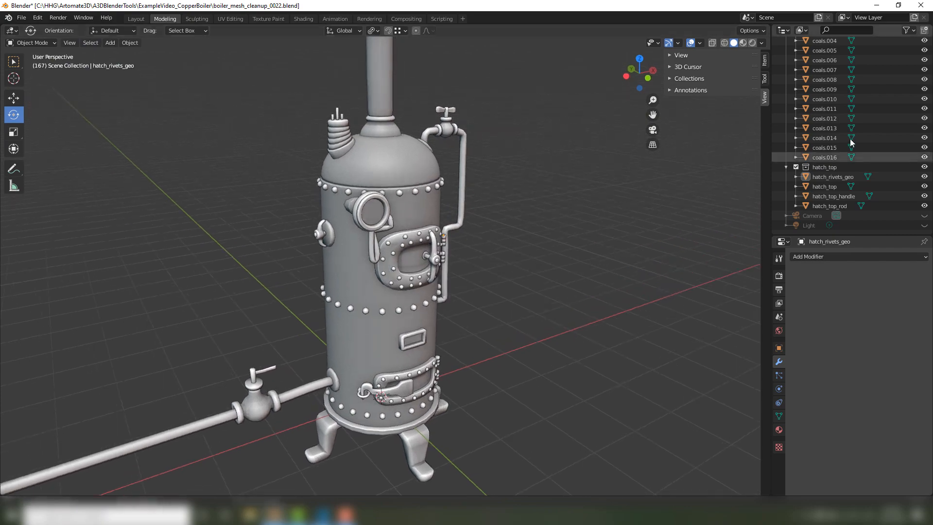
{"action": "scroll", "coordinate": [850, 147], "scroll_direction": "up", "scroll_amount": 8}
{"action": "scroll", "coordinate": [851, 147], "scroll_direction": "up", "scroll_amount": 10}
{"action": "middle_click_drag", "start_coordinate": [435, 248], "coordinate": [414, 241]}
{"action": "scroll", "coordinate": [389, 252], "scroll_direction": "up", "scroll_amount": 3}
{"action": "left_click", "coordinate": [361, 257]}
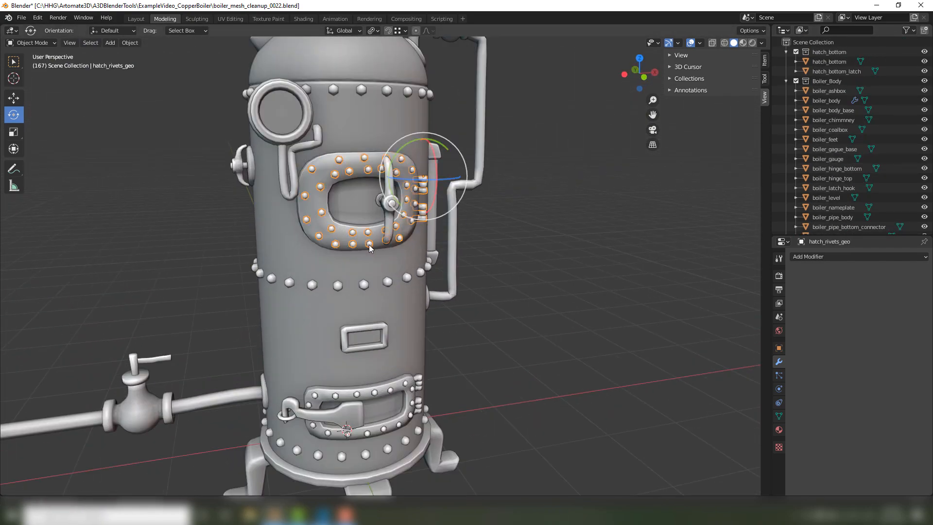
{"action": "left_click", "coordinate": [363, 285], "text": "shift"}
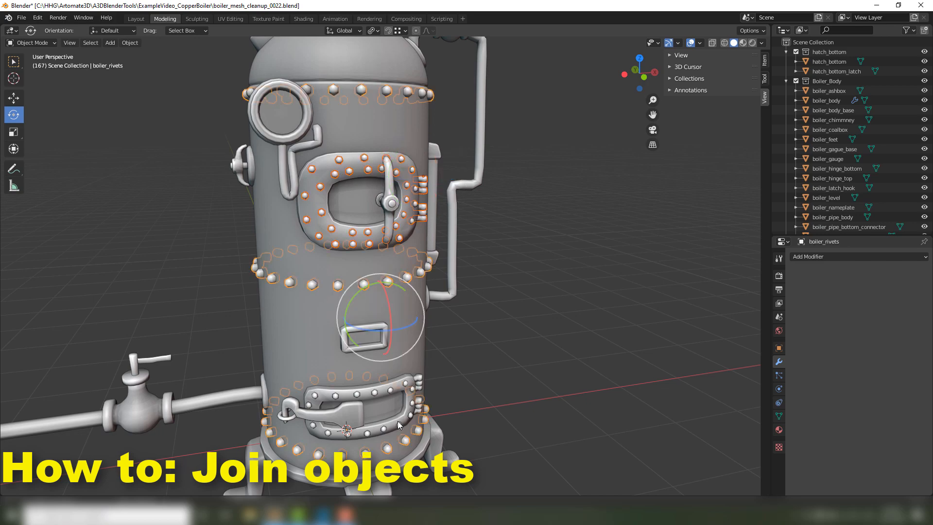
{"action": "middle_click_drag", "start_coordinate": [378, 214], "coordinate": [380, 173]}
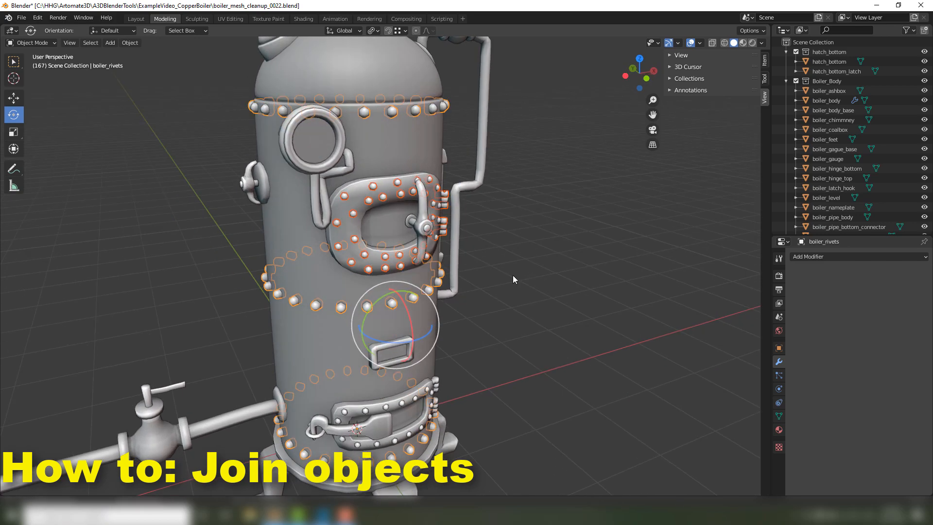
{"action": "middle_click_drag", "start_coordinate": [512, 275], "coordinate": [503, 267]}
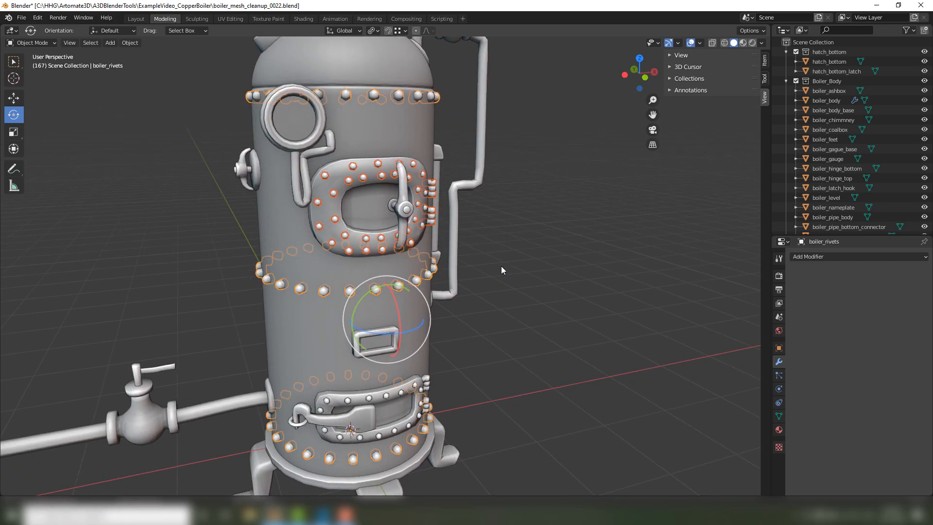
{"action": "key", "text": "ctrl+j"}
Clear the selection and pick a body rivet to check which rivets now belong to the same object.
{"action": "key", "text": "alt+a"}
{"action": "middle_click_drag", "start_coordinate": [555, 280], "coordinate": [421, 299]}
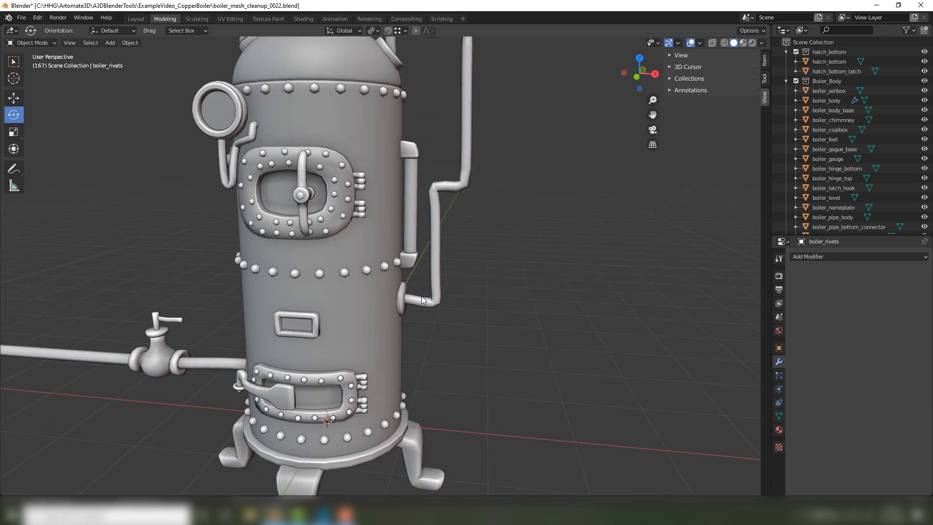
{"action": "left_click", "coordinate": [371, 268]}
{"action": "middle_click_drag", "start_coordinate": [365, 274], "coordinate": [413, 293]}
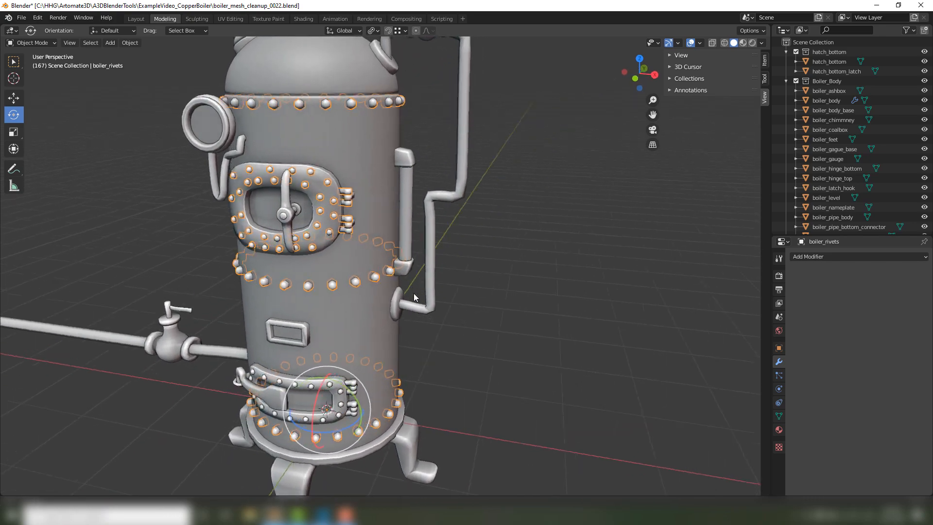
Select the boiler's upper pipe run together with the bottom pipe.
{"action": "scroll", "coordinate": [413, 293], "scroll_direction": "down", "scroll_amount": 3}
{"action": "left_click", "coordinate": [444, 221]}
{"action": "scroll", "coordinate": [444, 220], "scroll_direction": "down", "scroll_amount": 3}
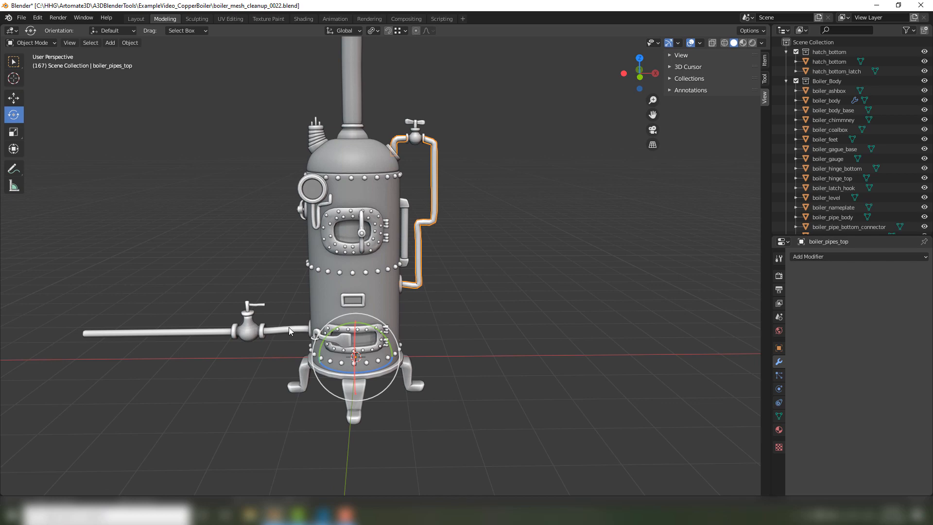
{"action": "left_click", "coordinate": [288, 329]}
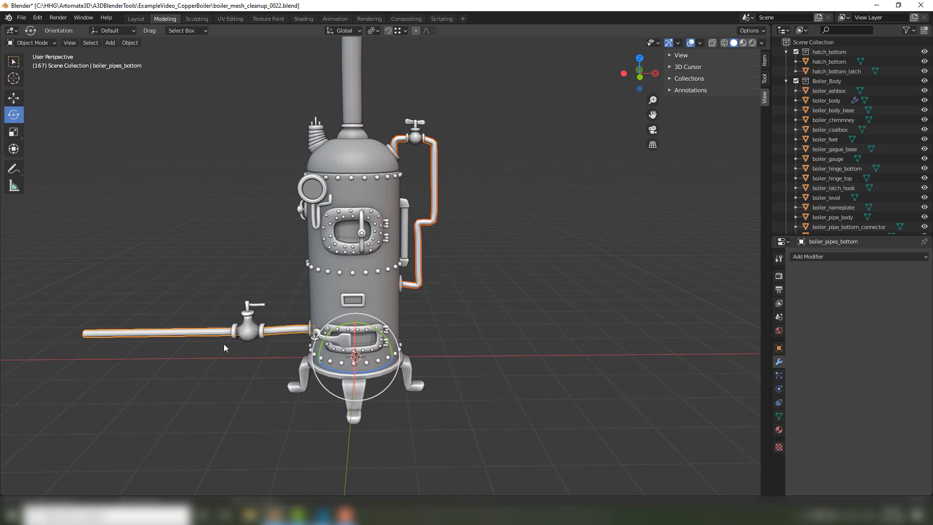
{"action": "left_click", "coordinate": [473, 247]}
{"action": "mouse_move", "coordinate": [473, 246]}
{"action": "middle_mouse_down"}
{"action": "mouse_move", "coordinate": [433, 255]}
{"action": "mouse_move", "coordinate": [424, 214]}
{"action": "mouse_move", "coordinate": [284, 225]}
{"action": "mouse_move", "coordinate": [433, 212]}
{"action": "mouse_move", "coordinate": [485, 240]}
{"action": "middle_mouse_up"}
{"action": "left_click", "coordinate": [424, 214]}
{"action": "left_click", "coordinate": [485, 240]}
Separate the boiler feet by loose parts in Edit Mode and return to Object Mode.
{"action": "left_click", "coordinate": [416, 378]}
{"action": "middle_click_drag", "start_coordinate": [503, 338], "coordinate": [467, 328]}
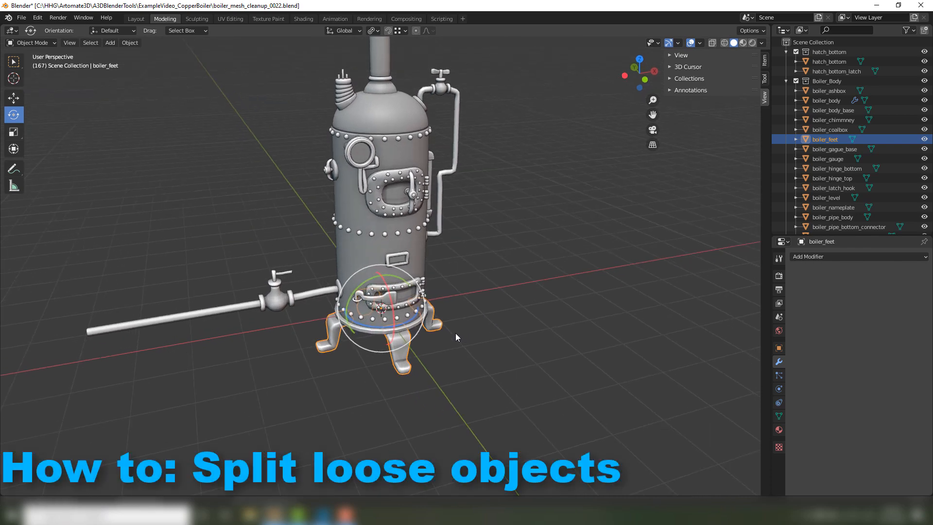
{"action": "key", "text": "Tab"}
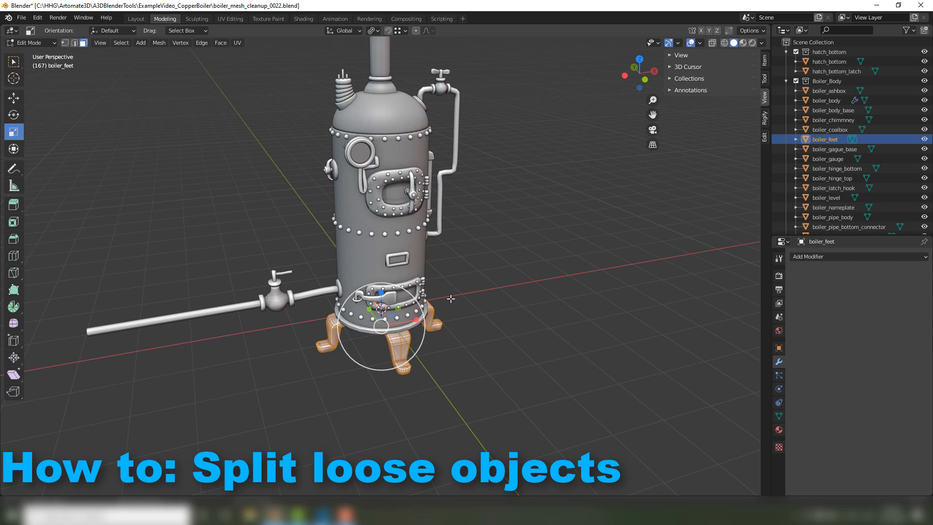
{"action": "key", "text": "alt+a"}
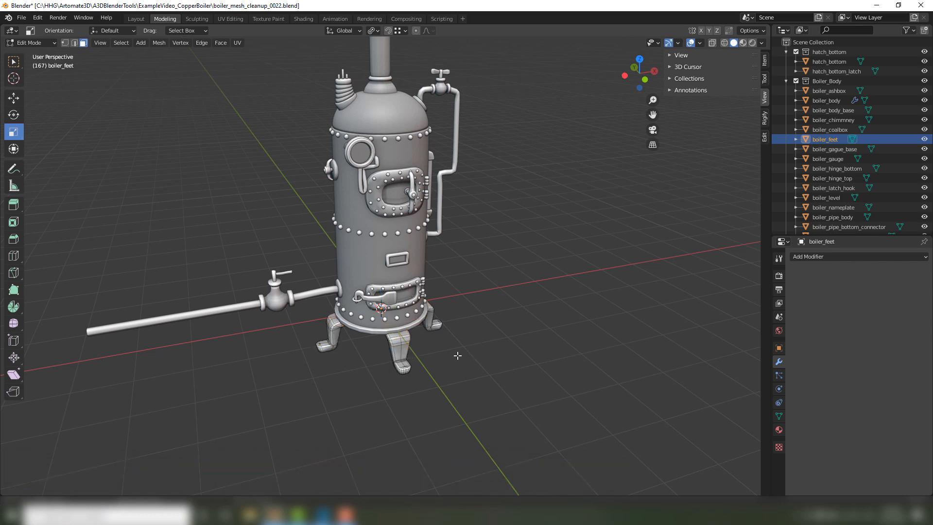
{"action": "key", "text": "p"}
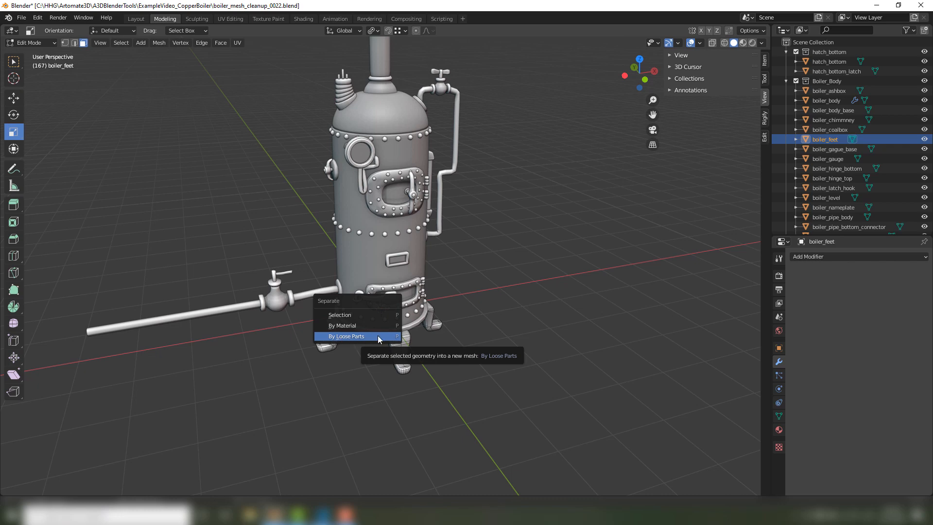
{"action": "left_click", "coordinate": [380, 337]}
{"action": "middle_click_drag", "start_coordinate": [507, 342], "coordinate": [473, 334]}
{"action": "key", "text": "Tab"}
Select the separated feet one by one from below to check that each is its own object, and clear the selection.
{"action": "left_click", "coordinate": [472, 370]}
{"action": "middle_click_drag", "start_coordinate": [467, 406], "coordinate": [458, 370]}
{"action": "left_click", "coordinate": [439, 316]}
{"action": "left_click", "coordinate": [388, 351]}
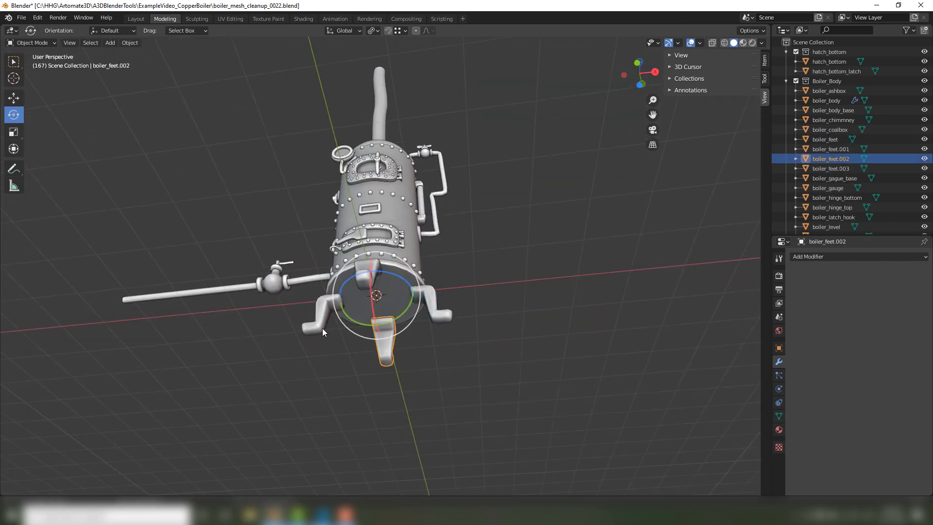
{"action": "left_click", "coordinate": [323, 327]}
{"action": "left_click", "coordinate": [365, 267]}
{"action": "left_click", "coordinate": [506, 276]}
{"action": "middle_click_drag", "start_coordinate": [452, 277], "coordinate": [398, 303]}
{"action": "left_click", "coordinate": [398, 303]}
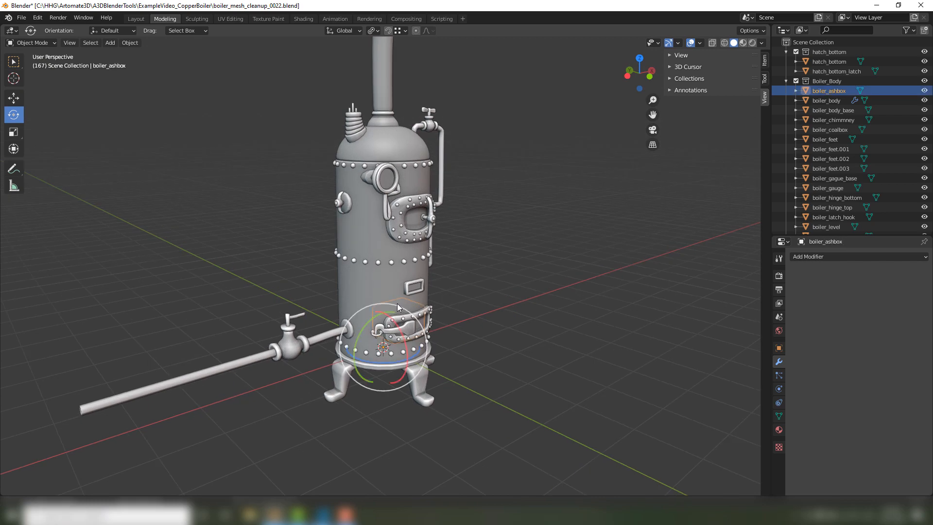
{"action": "key", "text": "alt+a"}
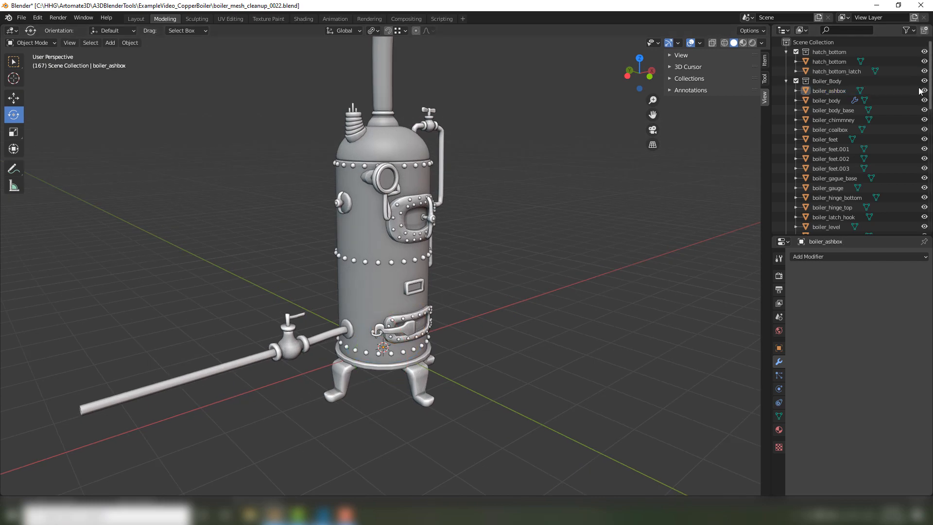
Show the selectability toggles for the objects in the scene list.
{"action": "scroll", "coordinate": [903, 97], "scroll_direction": "down", "scroll_amount": 3}
{"action": "scroll", "coordinate": [904, 98], "scroll_direction": "up", "scroll_amount": 3}
{"action": "left_click", "coordinate": [906, 31]}
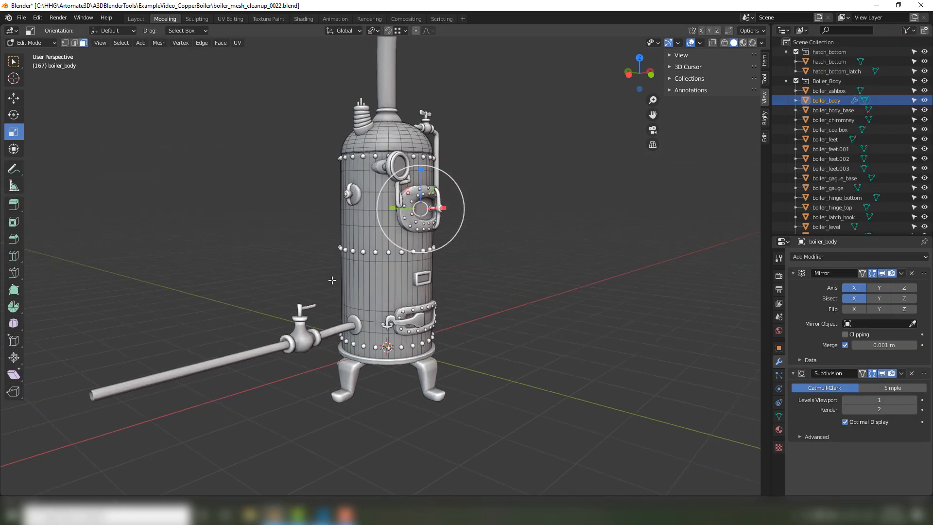
In vertex mode, cut a diagonal path on the boiler body between a vertex below the middle rivet row and one above the bottom pipe flange.
{"action": "scroll", "coordinate": [340, 275], "scroll_direction": "up", "scroll_amount": 5}
{"action": "key", "text": "1"}
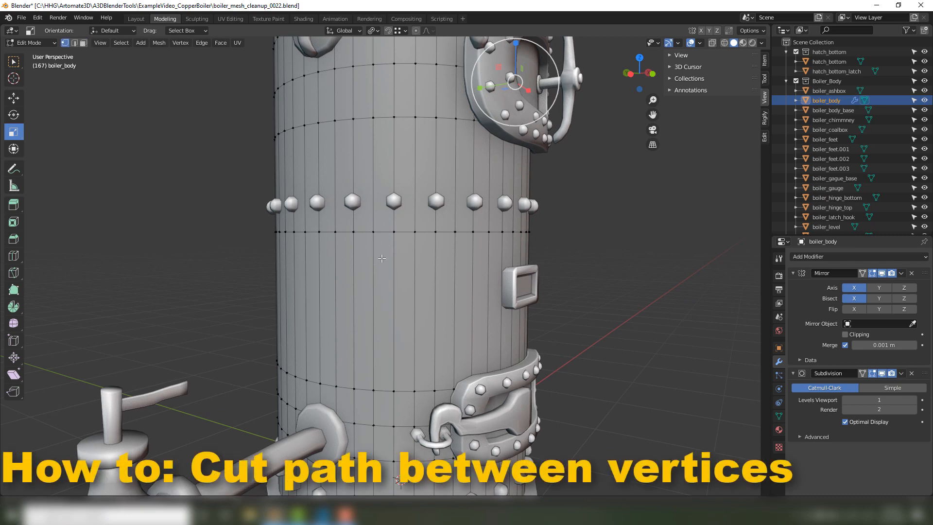
{"action": "left_click", "coordinate": [412, 233]}
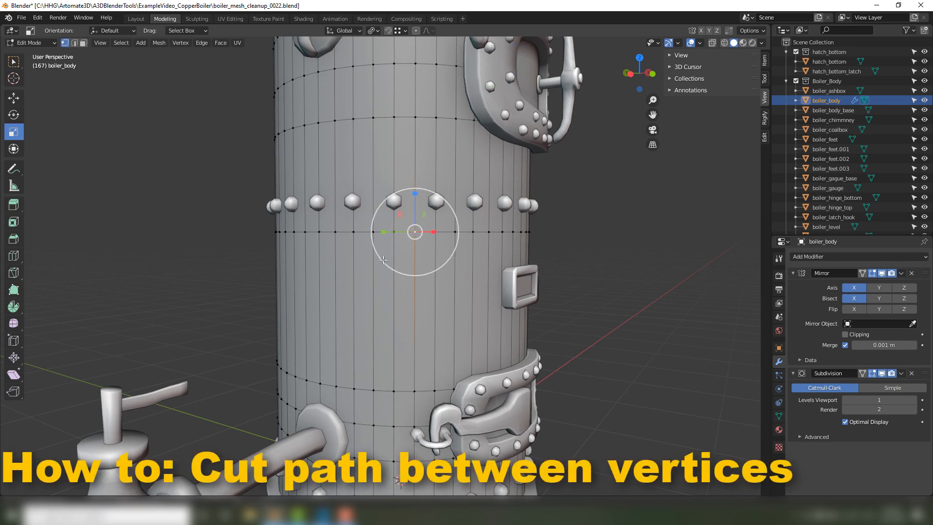
{"action": "left_click", "coordinate": [306, 380], "text": "ctrl"}
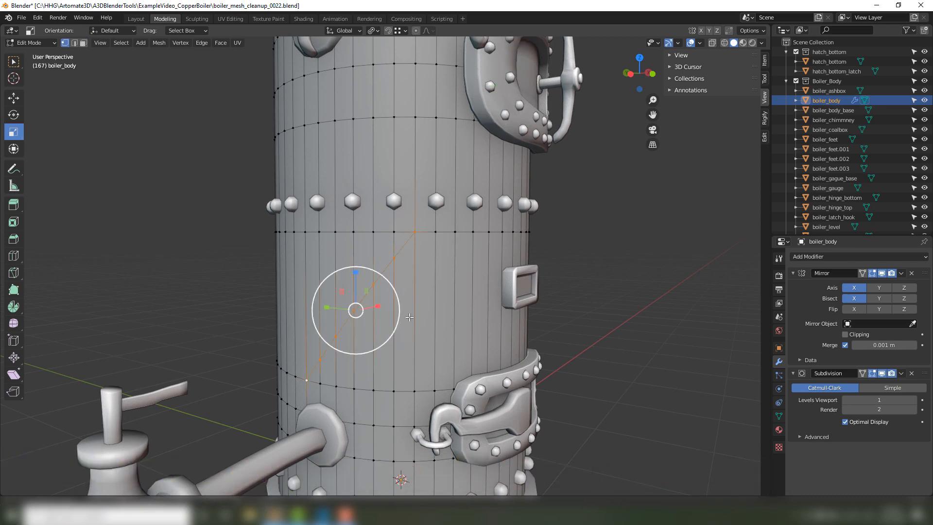
{"action": "middle_click_drag", "start_coordinate": [279, 349], "coordinate": [293, 339]}
{"action": "scroll", "coordinate": [292, 340], "scroll_direction": "up", "scroll_amount": 1}
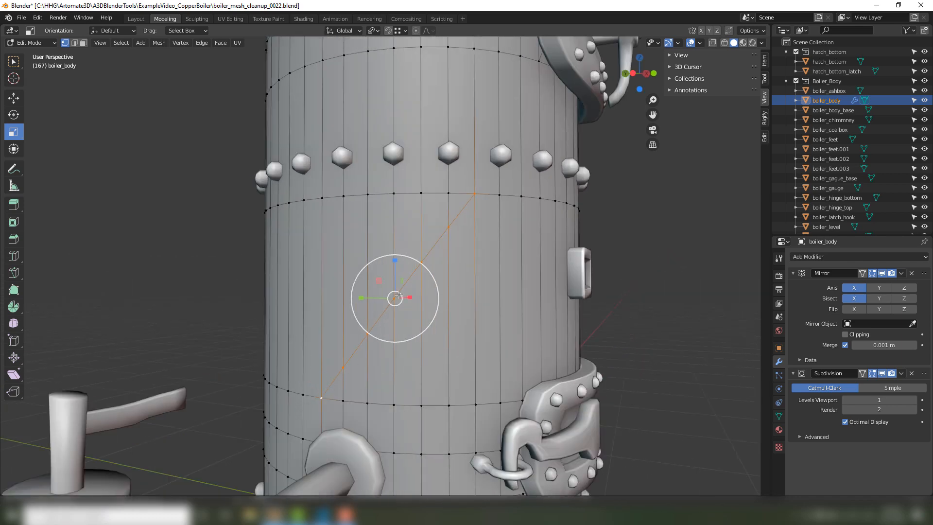
{"action": "middle_click_drag", "start_coordinate": [462, 229], "coordinate": [418, 229]}
{"action": "left_click", "coordinate": [198, 237]}
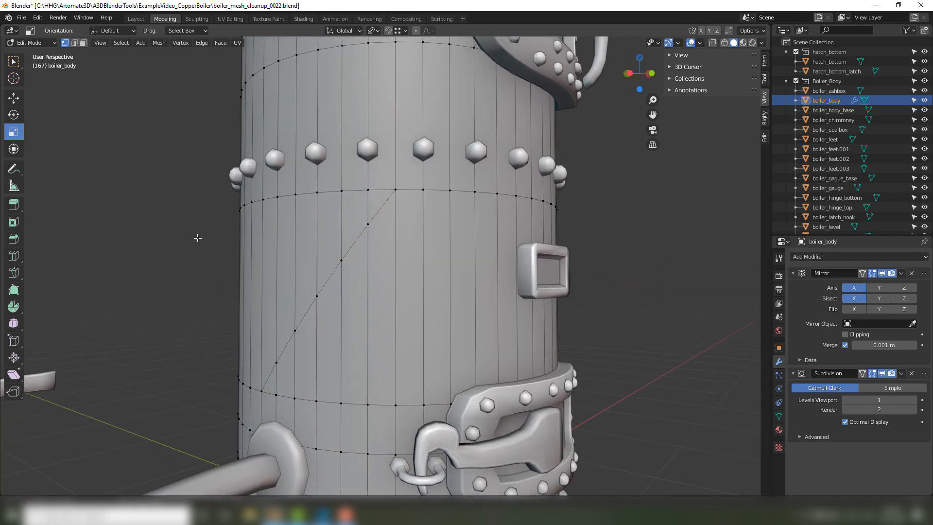
Connect three boiler body vertices with a cut path, from below the middle rivets through the diagonal cut to the edge loop above the bottom latch.
{"action": "middle_click_drag", "start_coordinate": [198, 238], "coordinate": [249, 222]}
{"action": "left_click", "coordinate": [287, 186]}
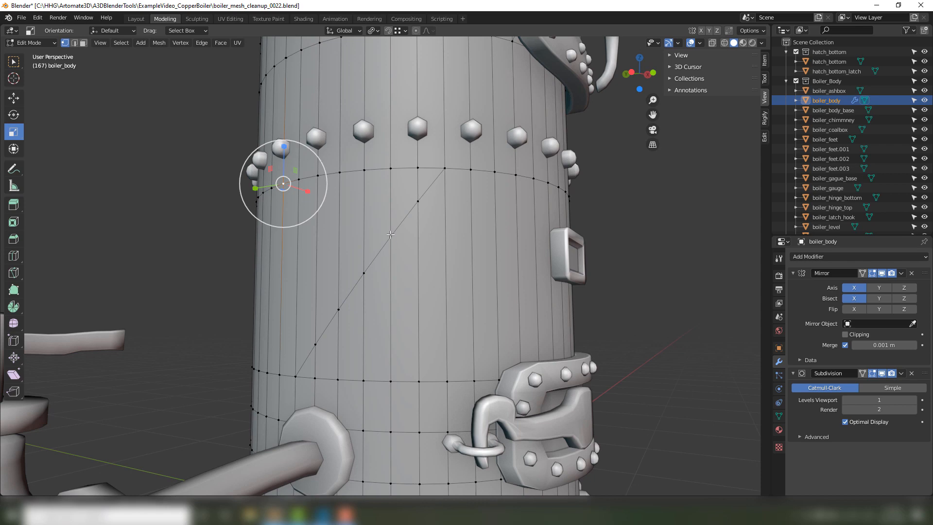
{"action": "left_click", "coordinate": [391, 236], "text": "shift"}
{"action": "left_click", "coordinate": [447, 383], "text": "shift"}
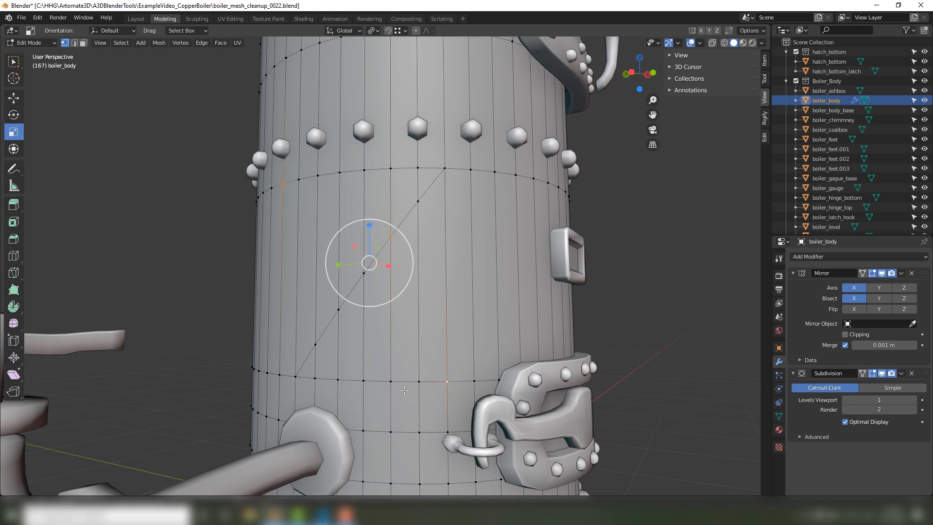
{"action": "key", "text": "j"}
{"action": "key", "text": "Tab"}
{"action": "key", "text": "Tab"}
On the body's hinge side, cut a V-shaped path through three vertices on the lower, middle and upper edge loops.
{"action": "left_click", "coordinate": [80, 296]}
{"action": "middle_click_drag", "start_coordinate": [147, 281], "coordinate": [260, 276]}
{"action": "scroll", "coordinate": [297, 269], "scroll_direction": "down", "scroll_amount": 3}
{"action": "scroll", "coordinate": [296, 268], "scroll_direction": "down", "scroll_amount": 2}
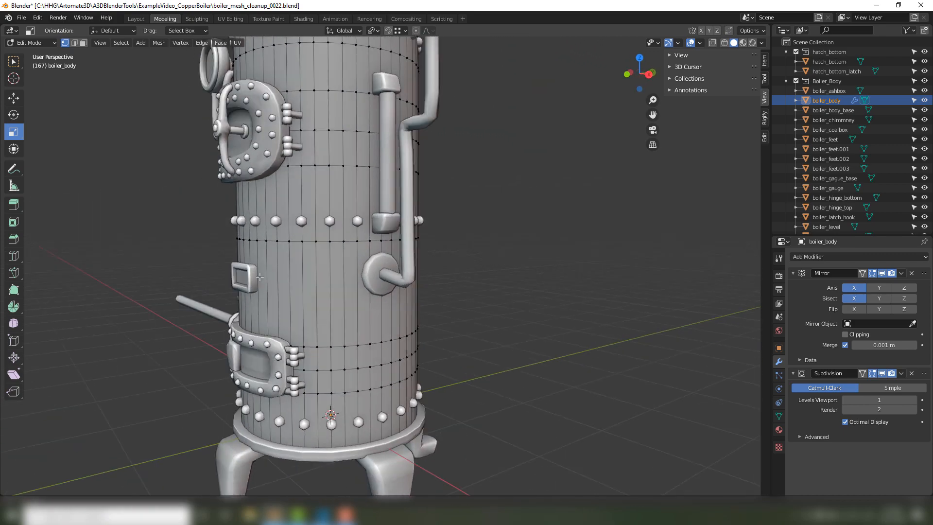
{"action": "scroll", "coordinate": [260, 277], "scroll_direction": "up", "scroll_amount": 2}
{"action": "left_click", "coordinate": [300, 389]}
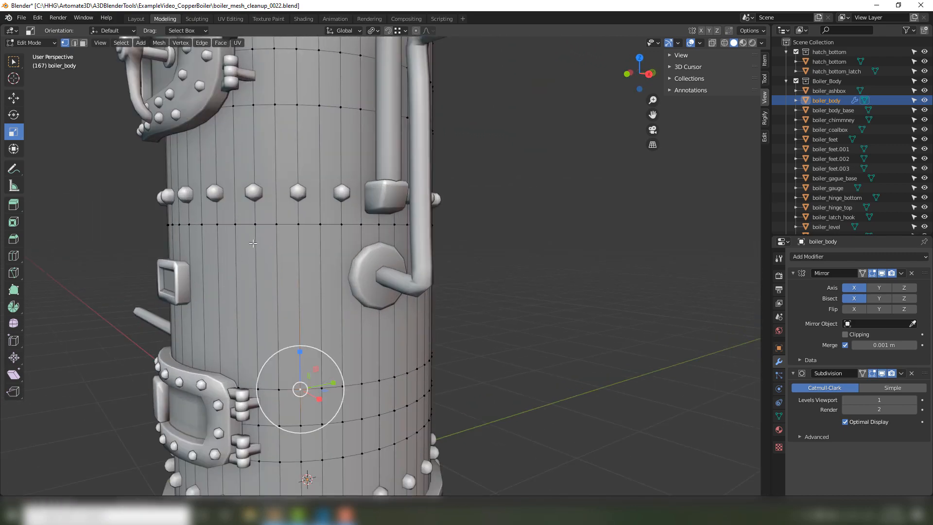
{"action": "left_click", "coordinate": [256, 224], "text": "ctrl"}
{"action": "left_click", "coordinate": [297, 104], "text": "ctrl"}
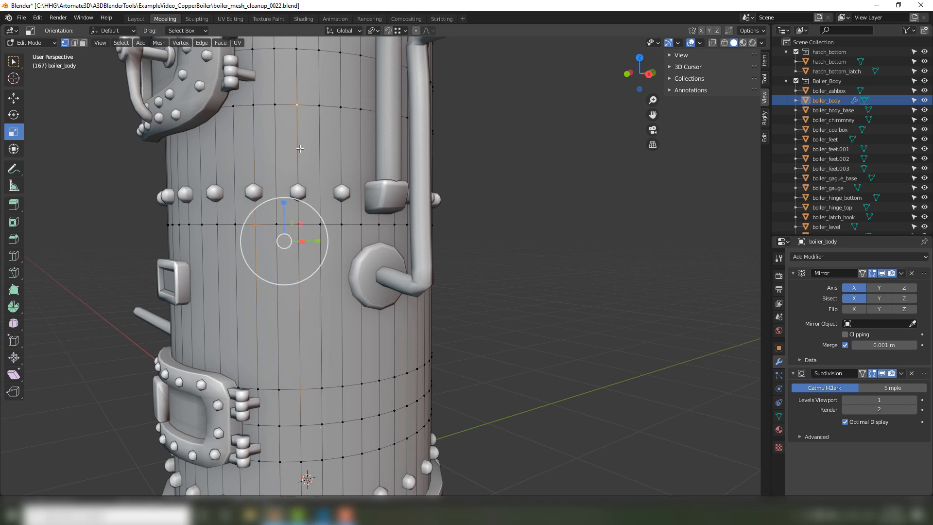
{"action": "key", "text": "j"}
{"action": "key", "text": "Tab"}
{"action": "key", "text": "Tab"}
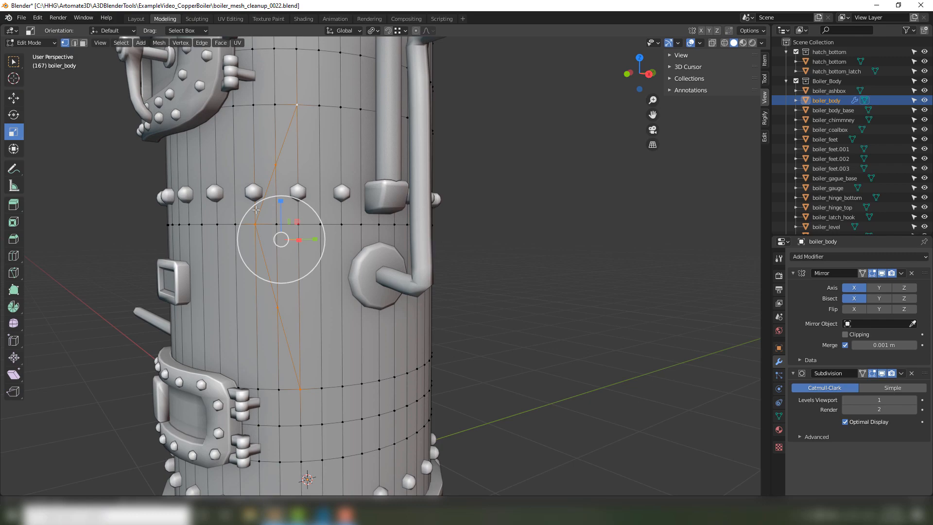
Return to Object Mode and deselect the boiler body.
{"action": "key", "text": "Tab"}
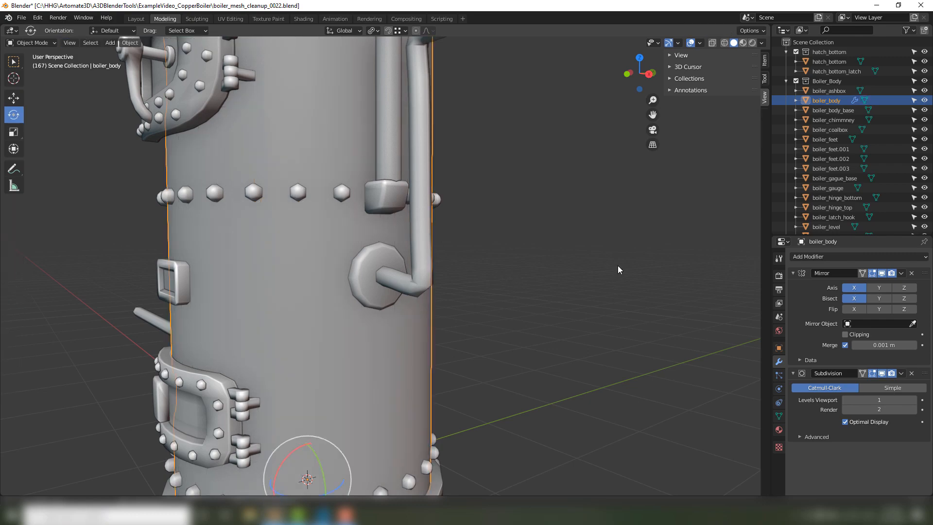
{"action": "left_click", "coordinate": [617, 265]}
{"action": "scroll", "coordinate": [540, 279], "scroll_direction": "down", "scroll_amount": 3}
{"action": "middle_click_drag", "start_coordinate": [539, 278], "coordinate": [612, 294]}
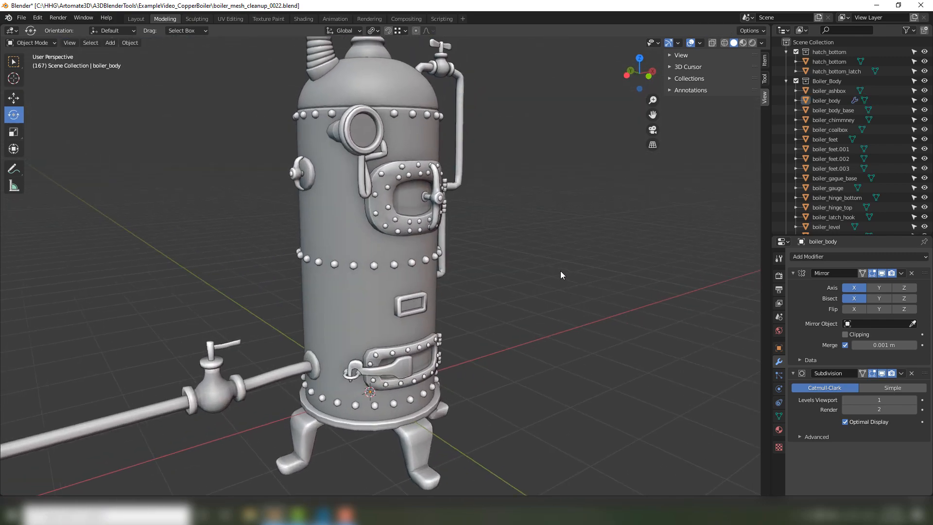
Show the boiler body's wireframe over its solid shading through the object's viewport display settings, then deselect it.
{"action": "scroll", "coordinate": [493, 282], "scroll_direction": "down", "scroll_amount": 3}
{"action": "scroll", "coordinate": [485, 283], "scroll_direction": "up", "scroll_amount": 2}
{"action": "middle_click_drag", "start_coordinate": [507, 283], "coordinate": [519, 275]}
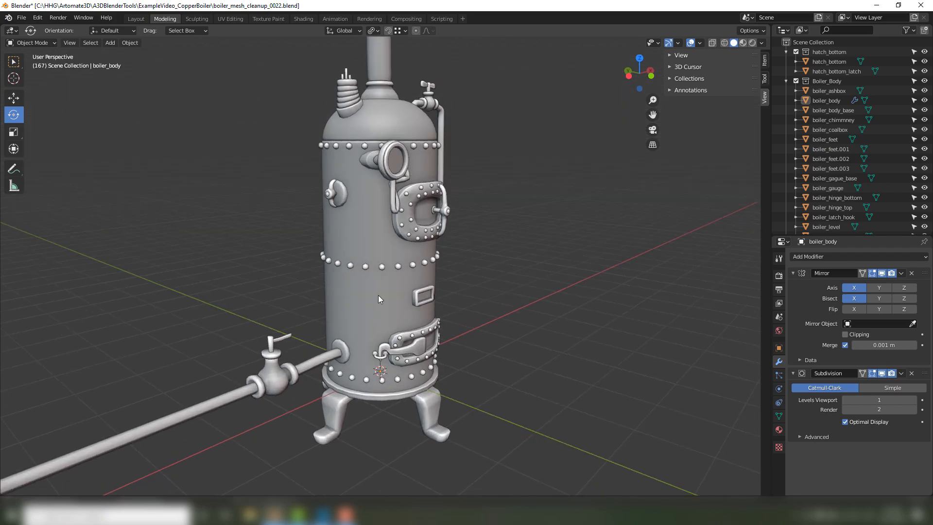
{"action": "scroll", "coordinate": [379, 295], "scroll_direction": "up", "scroll_amount": 1}
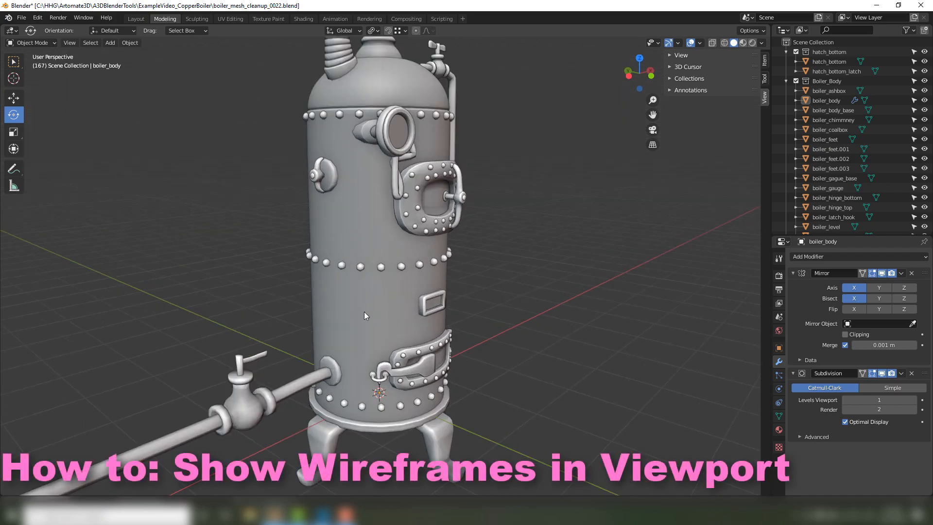
{"action": "middle_click_drag", "start_coordinate": [364, 311], "coordinate": [340, 314]}
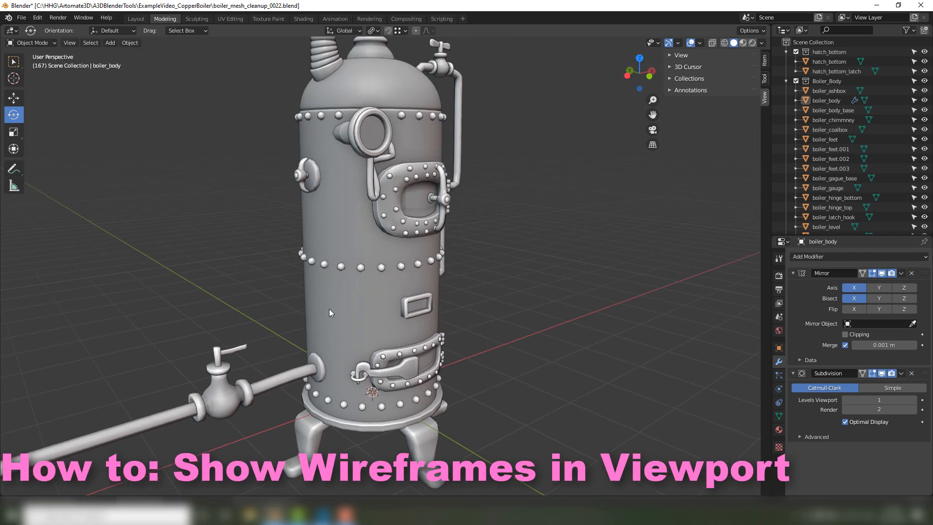
{"action": "left_click", "coordinate": [338, 310]}
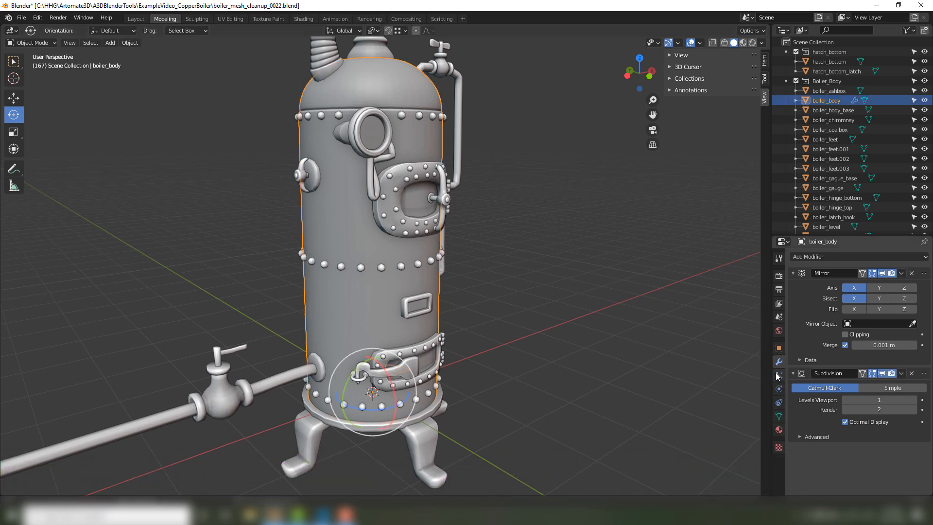
{"action": "left_click", "coordinate": [779, 348]}
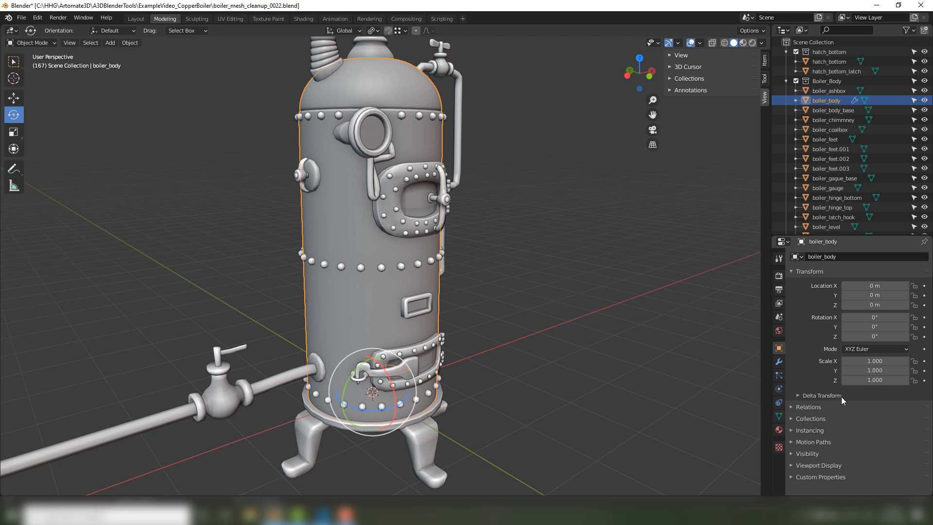
{"action": "left_click", "coordinate": [830, 465]}
{"action": "scroll", "coordinate": [869, 389], "scroll_direction": "down", "scroll_amount": 5}
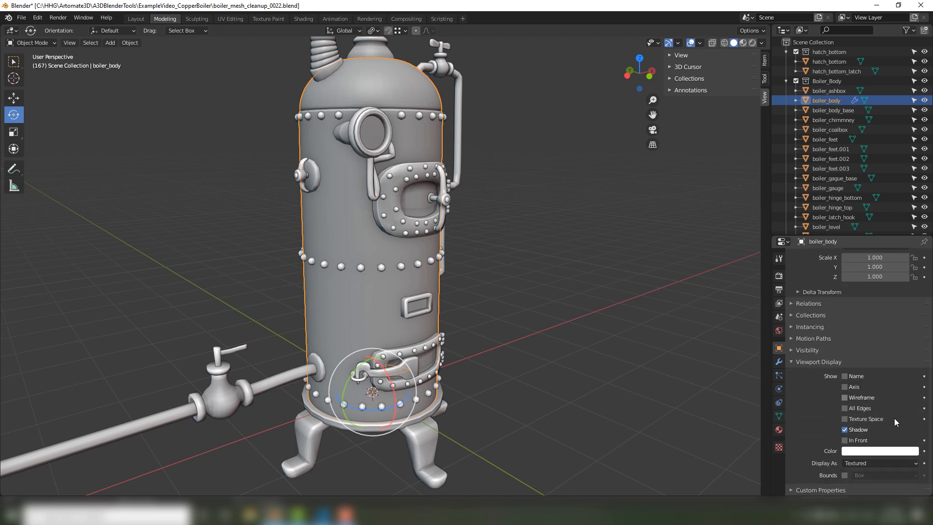
{"action": "left_click", "coordinate": [845, 398]}
{"action": "mouse_move", "coordinate": [558, 323]}
{"action": "middle_mouse_down"}
{"action": "mouse_move", "coordinate": [591, 316]}
{"action": "mouse_move", "coordinate": [567, 325]}
{"action": "middle_mouse_up"}
{"action": "left_click", "coordinate": [567, 326]}
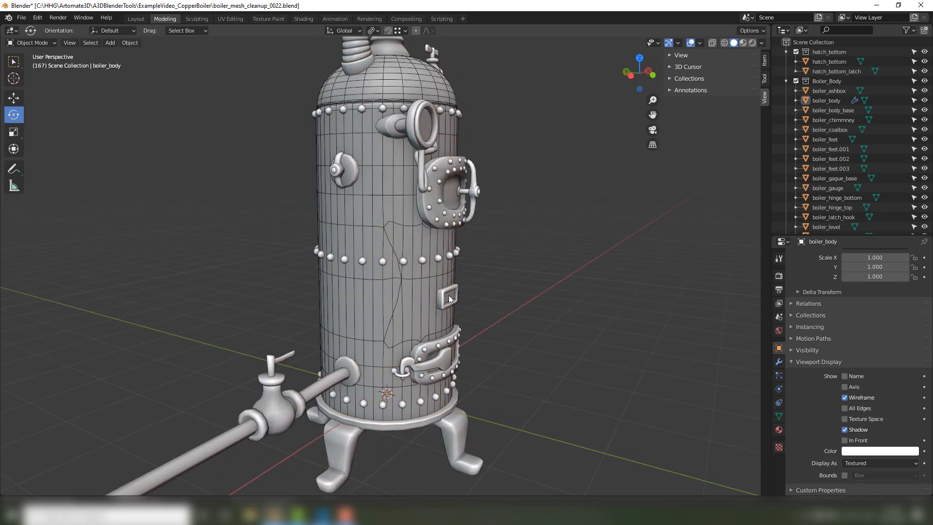
{"action": "middle_click_drag", "start_coordinate": [584, 273], "coordinate": [360, 299]}
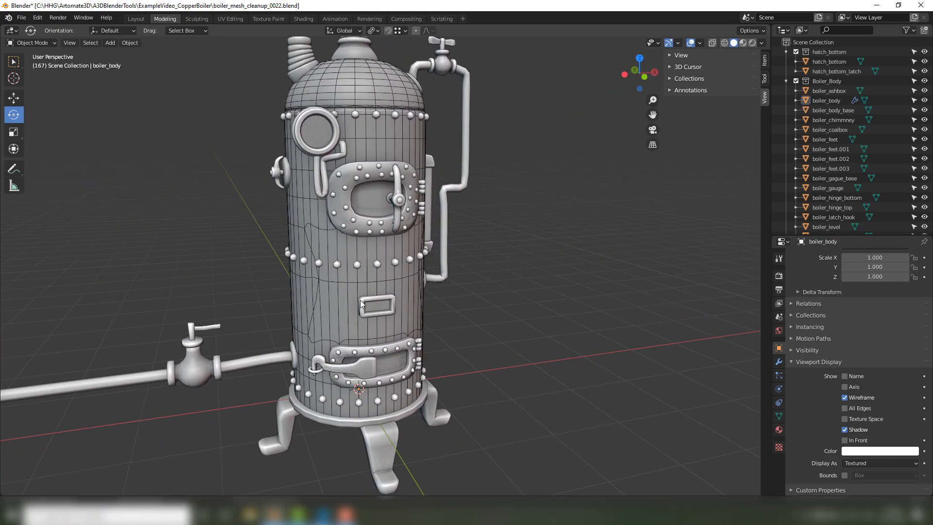
Select the boiler body and try out its axis and name display options.
{"action": "left_click", "coordinate": [342, 307]}
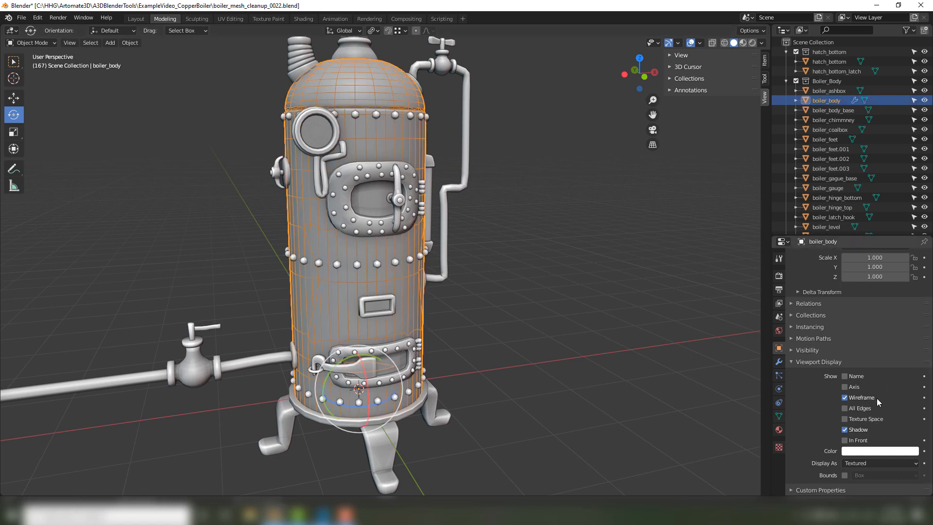
{"action": "left_click", "coordinate": [853, 387]}
{"action": "middle_click_drag", "start_coordinate": [680, 384], "coordinate": [695, 413]}
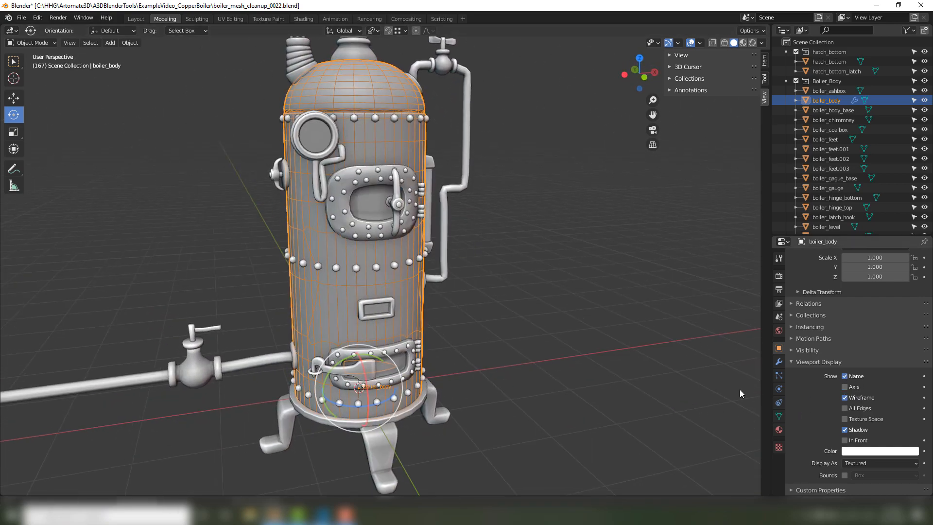
{"action": "middle_click_drag", "start_coordinate": [549, 383], "coordinate": [581, 369]}
{"action": "scroll", "coordinate": [579, 370], "scroll_direction": "up", "scroll_amount": 1}
{"action": "mouse_move", "coordinate": [467, 355]}
{"action": "middle_mouse_down"}
{"action": "mouse_move", "coordinate": [445, 368]}
{"action": "mouse_move", "coordinate": [313, 387]}
{"action": "mouse_move", "coordinate": [472, 364]}
{"action": "middle_mouse_up"}
{"action": "scroll", "coordinate": [460, 370], "scroll_direction": "down", "scroll_amount": 1}
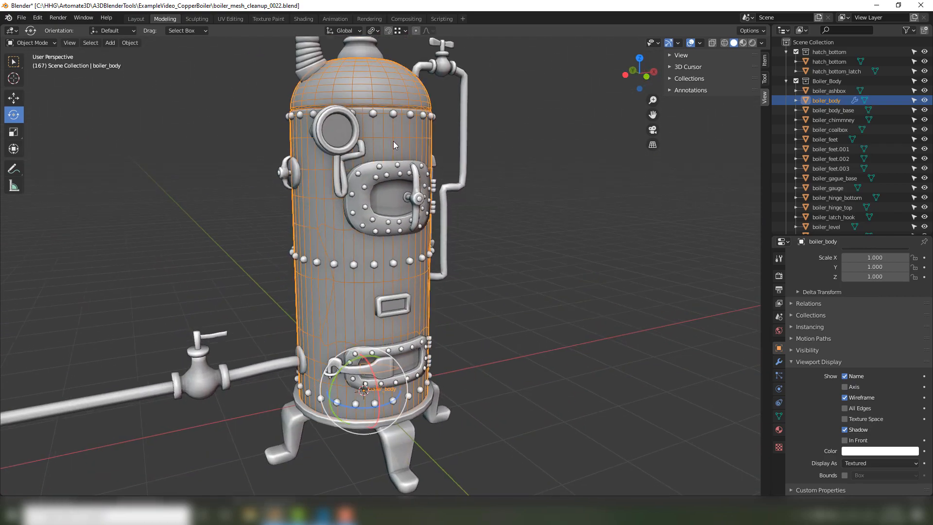
{"action": "middle_click_drag", "start_coordinate": [550, 307], "coordinate": [555, 316]}
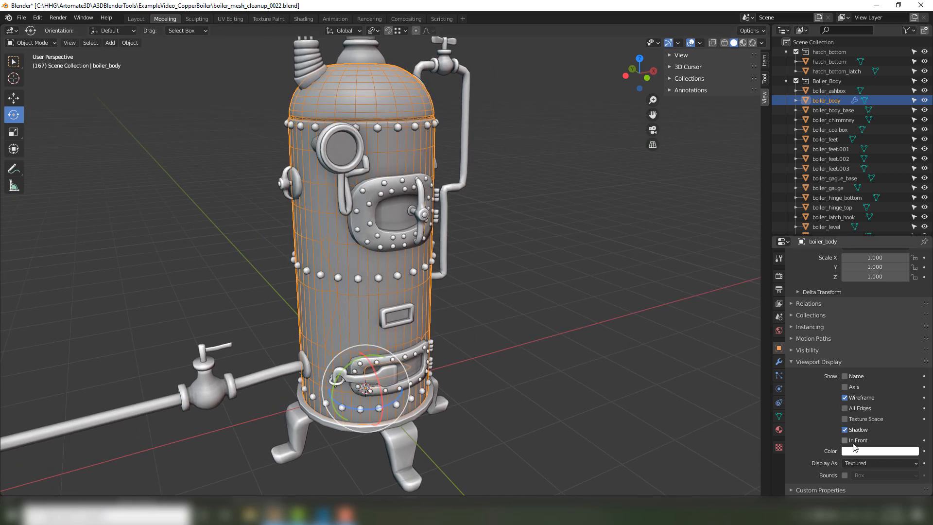
Turn off the boiler body's own wireframe display and deselect the object.
{"action": "left_click", "coordinate": [854, 399]}
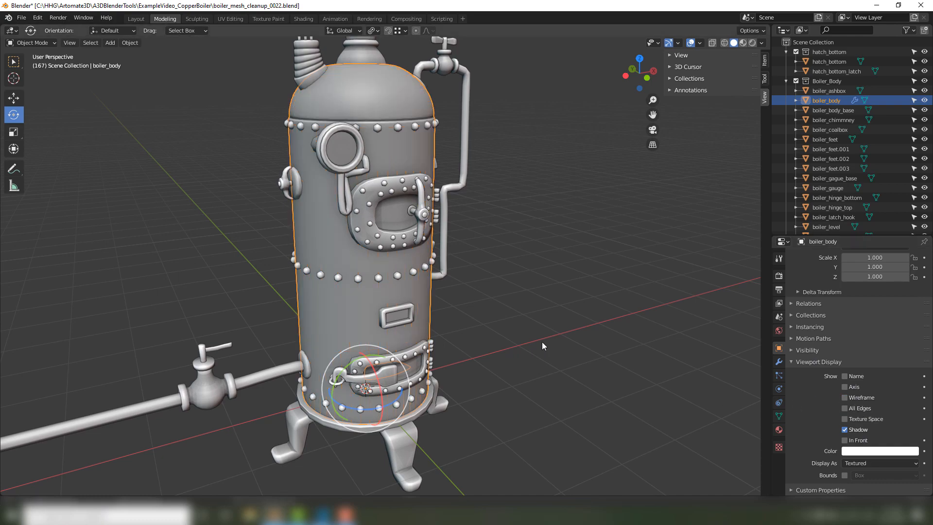
{"action": "left_click", "coordinate": [570, 340]}
{"action": "middle_click_drag", "start_coordinate": [570, 339], "coordinate": [355, 436]}
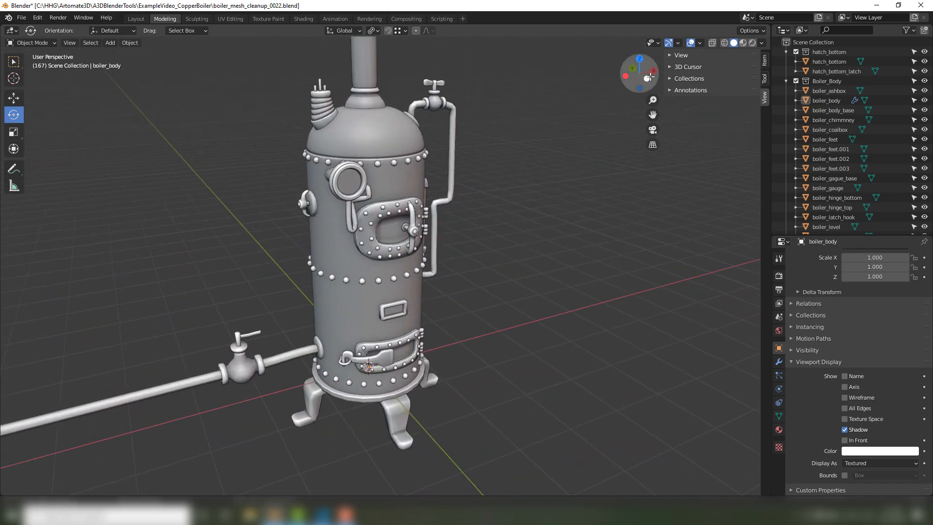
Enable the Wireframe viewport overlay at 1.000 for every object in the scene.
{"action": "left_click", "coordinate": [678, 42]}
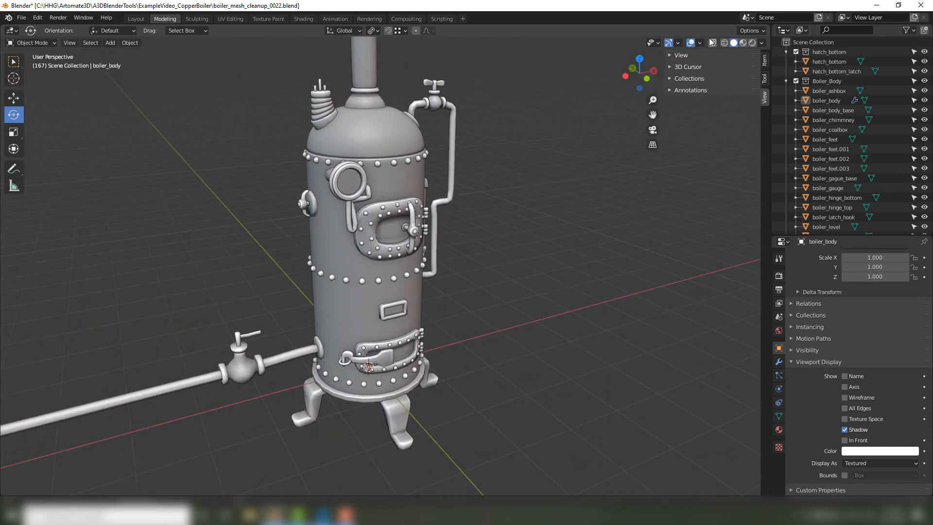
{"action": "left_click", "coordinate": [700, 42]}
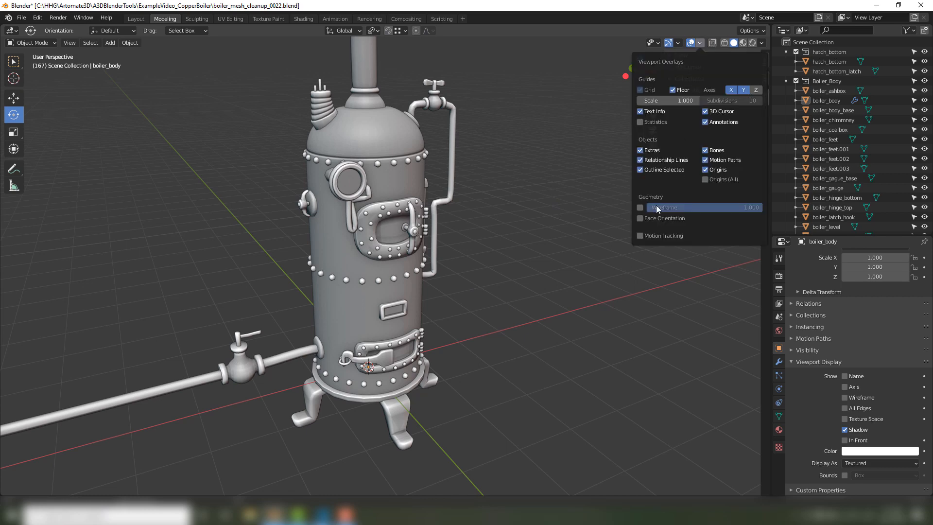
{"action": "left_click", "coordinate": [640, 207]}
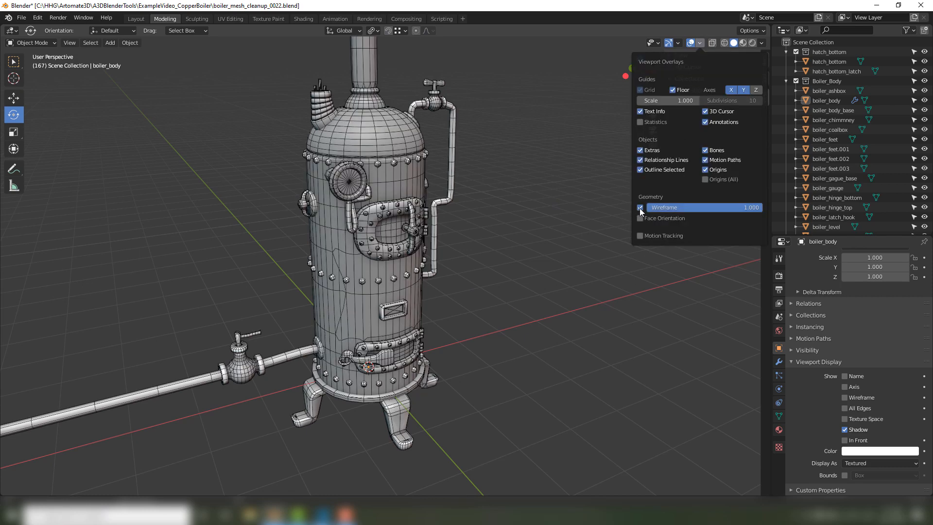
{"action": "left_click", "coordinate": [640, 208]}
{"action": "left_click", "coordinate": [639, 208]}
{"action": "middle_click_drag", "start_coordinate": [591, 225], "coordinate": [441, 178]}
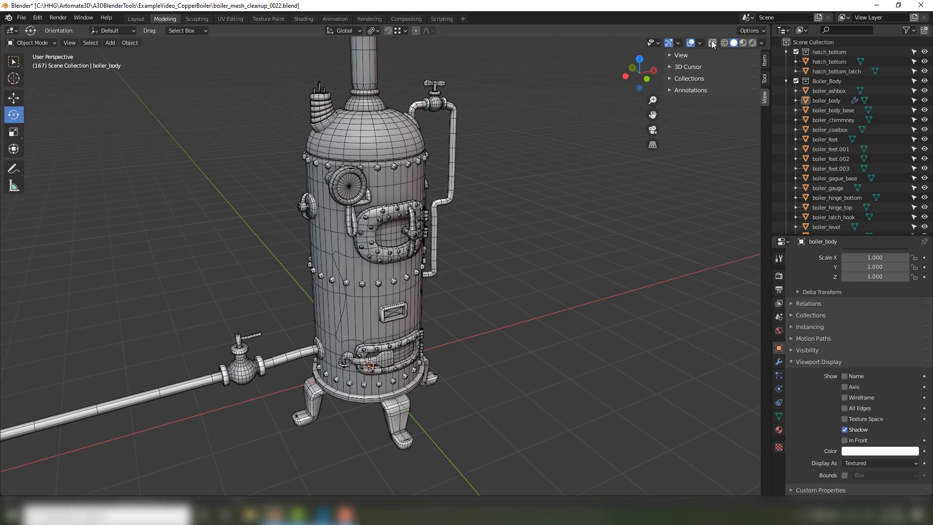
Enable the Face Orientation viewport overlay to colour the model's faces by normal direction.
{"action": "left_click", "coordinate": [679, 43]}
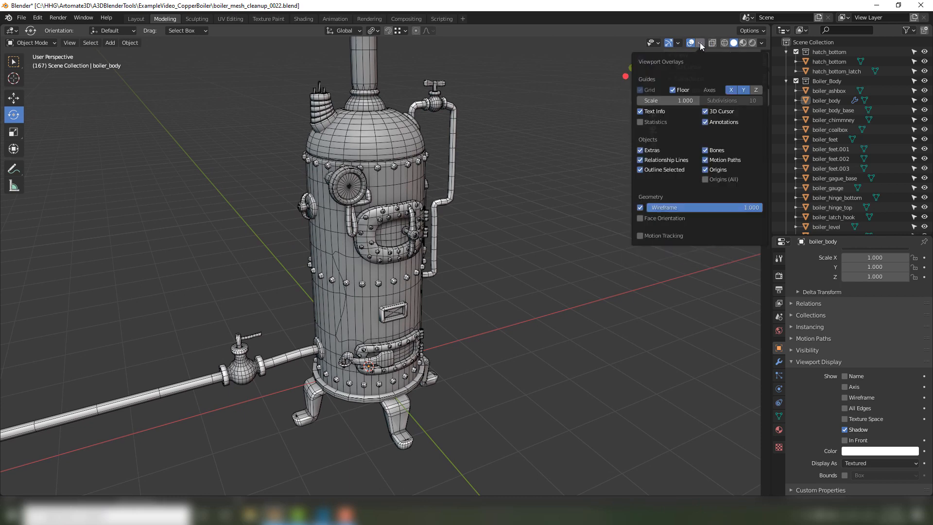
{"action": "mouse_move", "coordinate": [704, 43]}
{"action": "left_click", "coordinate": [640, 218]}
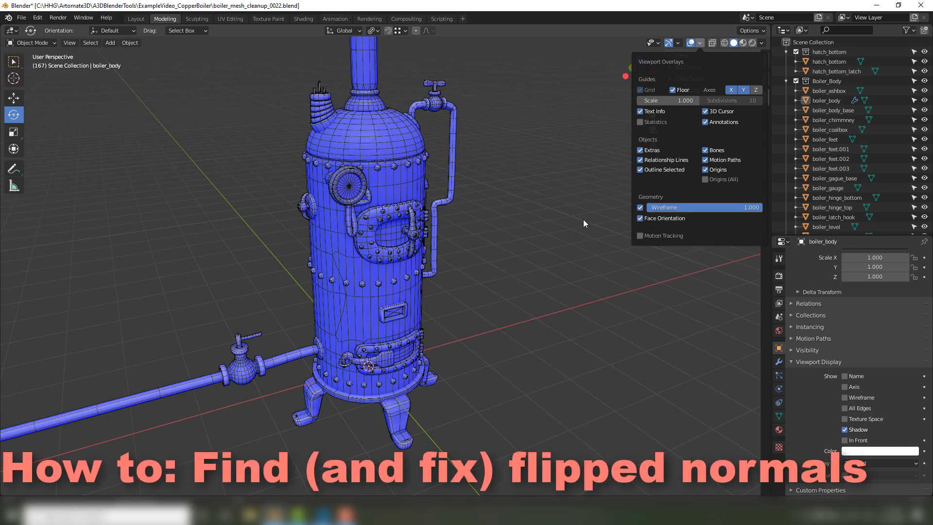
{"action": "middle_click_drag", "start_coordinate": [518, 207], "coordinate": [478, 193]}
Select all faces of the boiler body in Edit Mode and flip their normals.
{"action": "left_click", "coordinate": [397, 183]}
{"action": "middle_click_drag", "start_coordinate": [394, 178], "coordinate": [413, 179]}
{"action": "key", "text": "n"}
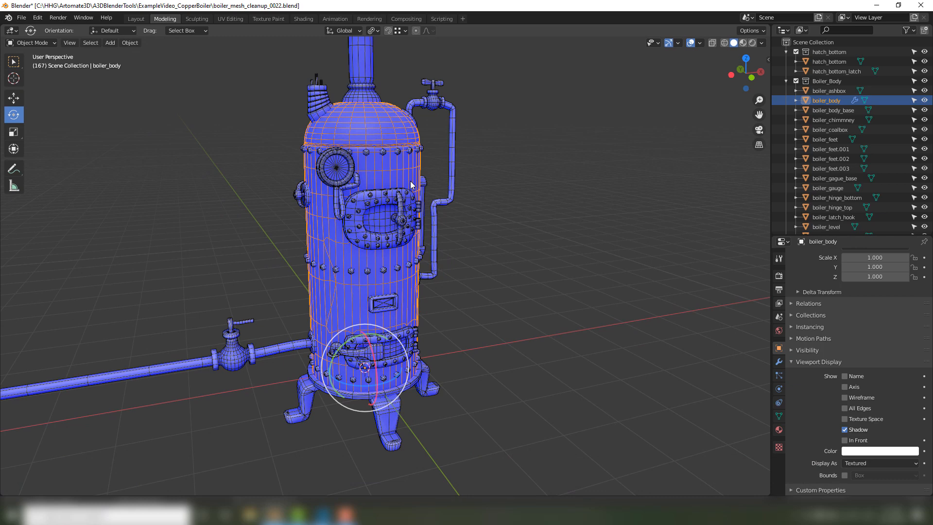
{"action": "key", "text": "n"}
{"action": "key", "text": "Tab"}
{"action": "key", "text": "a"}
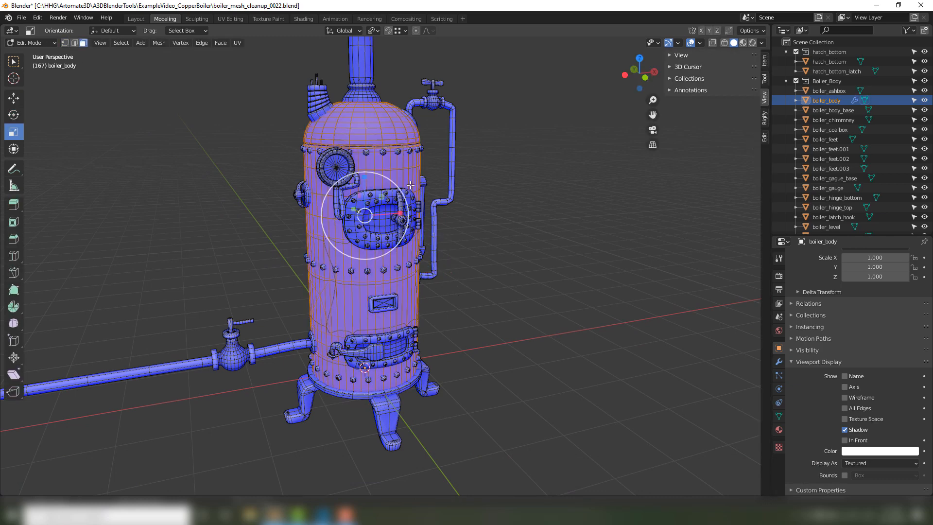
{"action": "key", "text": "n"}
{"action": "key", "text": "n"}
{"action": "key", "text": "alt+n"}
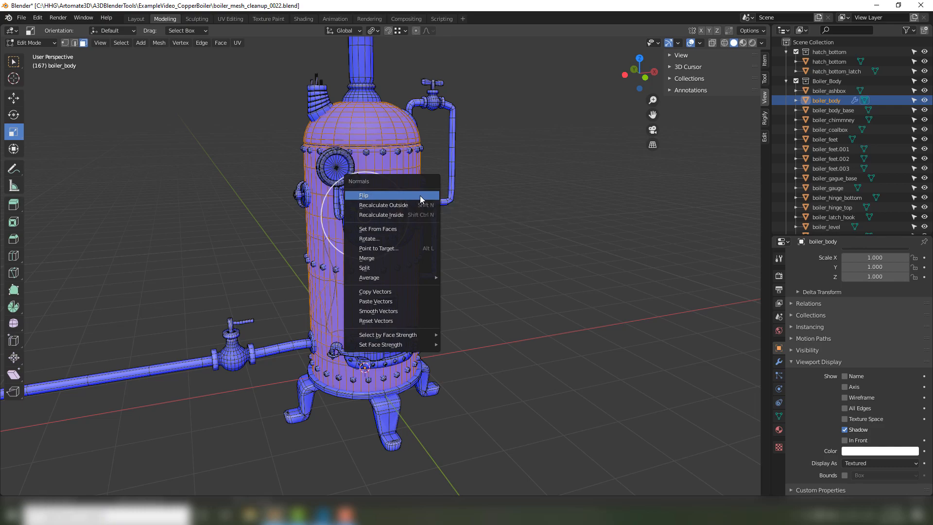
{"action": "left_click", "coordinate": [420, 195]}
Deselect the body's faces, return to Object Mode and clear the object selection.
{"action": "key", "text": "alt+a"}
{"action": "middle_click_drag", "start_coordinate": [529, 186], "coordinate": [571, 220]}
{"action": "key", "text": "Tab"}
{"action": "key", "text": "alt+a"}
Examine the face orientation colours on the outside and inside of the boiler body.
{"action": "scroll", "coordinate": [422, 146], "scroll_direction": "up", "scroll_amount": 1}
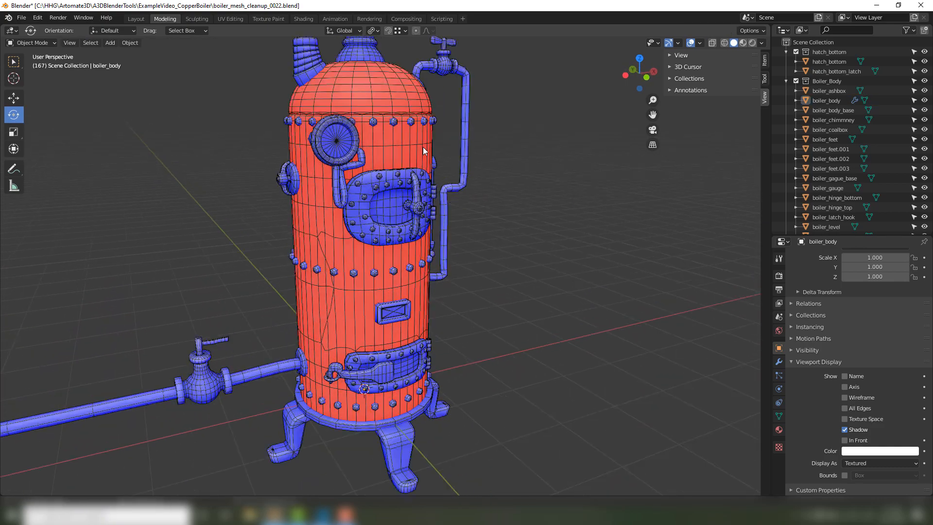
{"action": "scroll", "coordinate": [397, 121], "scroll_direction": "up", "scroll_amount": 1}
{"action": "scroll", "coordinate": [407, 178], "scroll_direction": "up", "scroll_amount": 1}
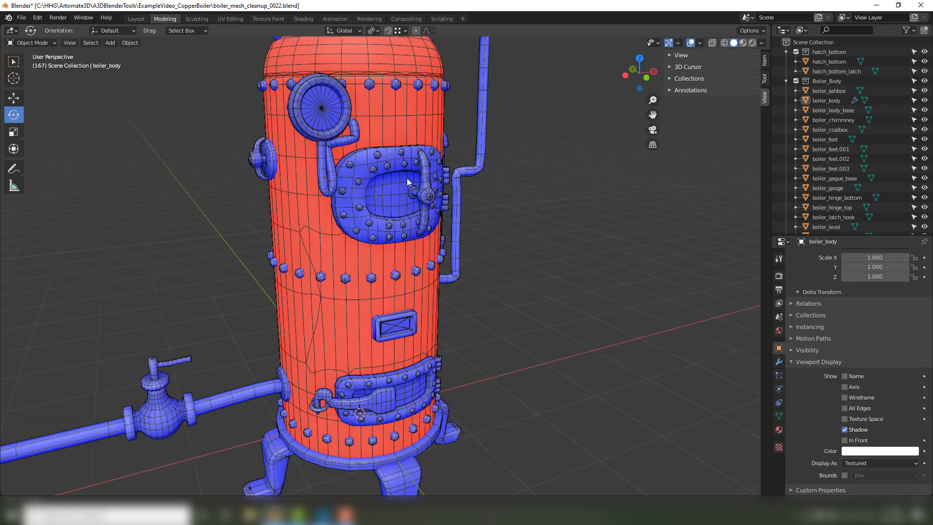
{"action": "middle_click_drag", "start_coordinate": [406, 177], "coordinate": [372, 199]}
{"action": "middle_click_drag", "start_coordinate": [453, 157], "coordinate": [451, 218]}
{"action": "scroll", "coordinate": [303, 249], "scroll_direction": "up", "scroll_amount": 5}
{"action": "scroll", "coordinate": [302, 249], "scroll_direction": "up", "scroll_amount": 2}
{"action": "scroll", "coordinate": [349, 235], "scroll_direction": "up", "scroll_amount": 3}
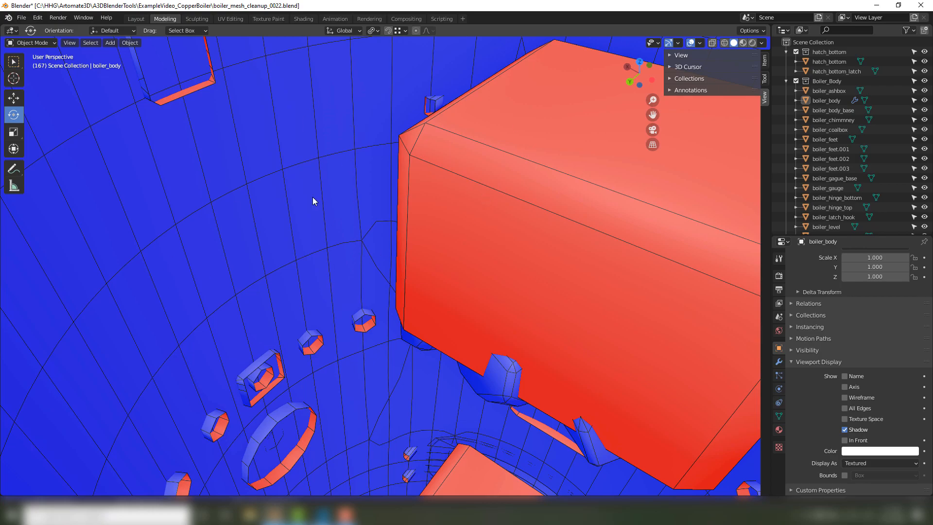
{"action": "scroll", "coordinate": [335, 284], "scroll_direction": "down", "scroll_amount": 10}
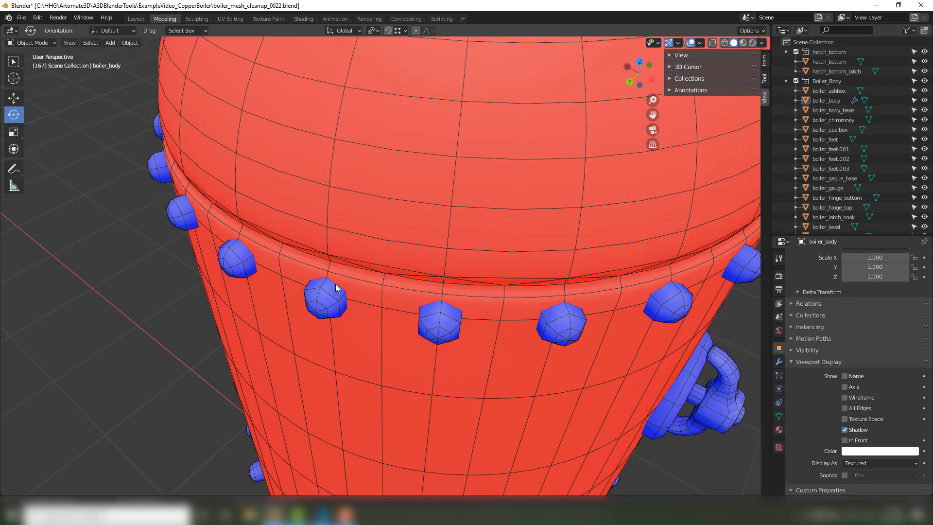
{"action": "middle_click_drag", "start_coordinate": [413, 273], "coordinate": [320, 266]}
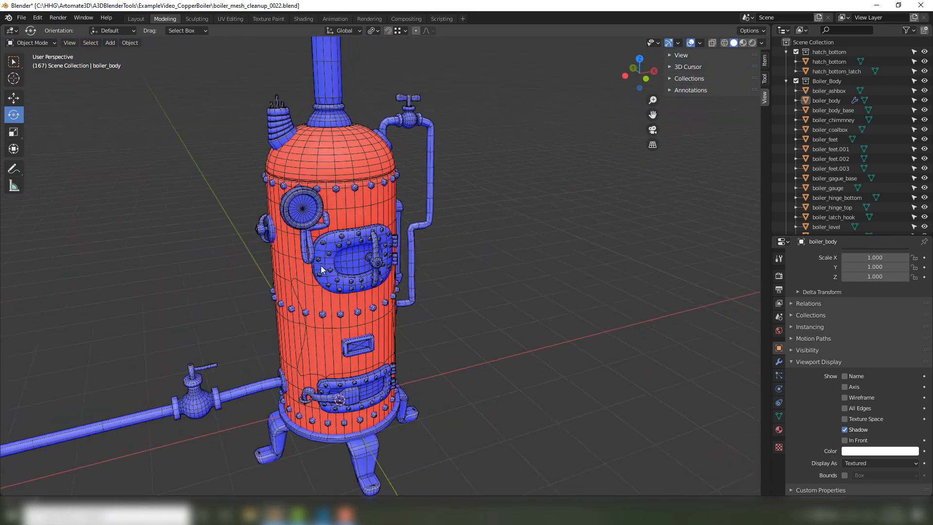
{"action": "scroll", "coordinate": [320, 265], "scroll_direction": "up", "scroll_amount": 3}
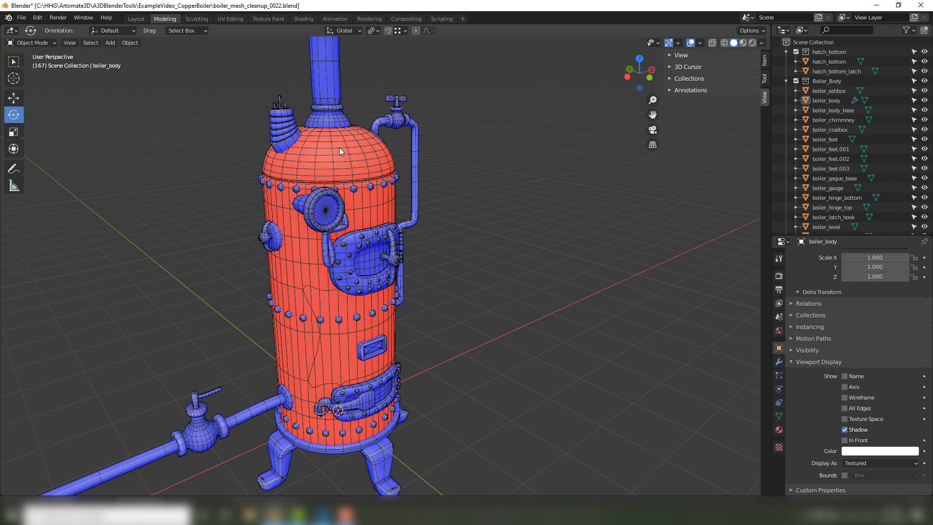
{"action": "left_click", "coordinate": [339, 147]}
{"action": "middle_click_drag", "start_coordinate": [361, 146], "coordinate": [415, 135]}
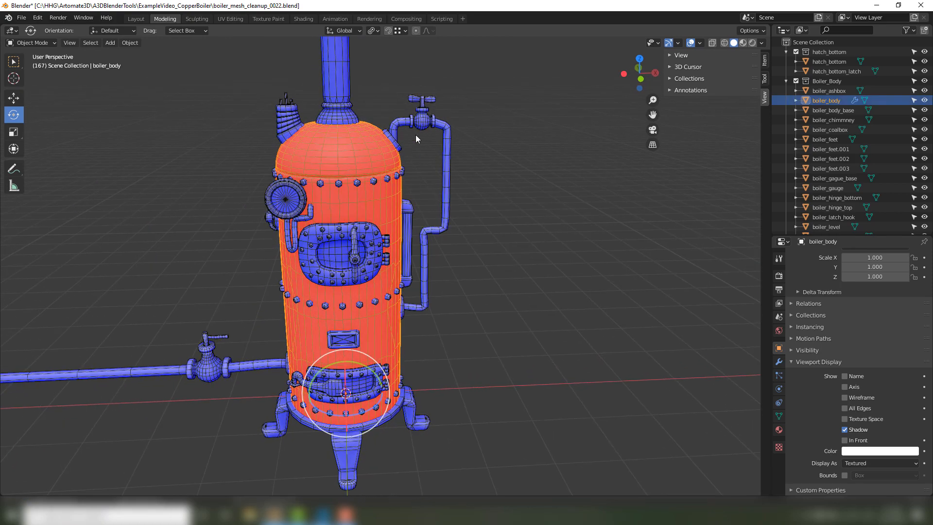
{"action": "middle_click_drag", "start_coordinate": [331, 65], "coordinate": [348, 170]}
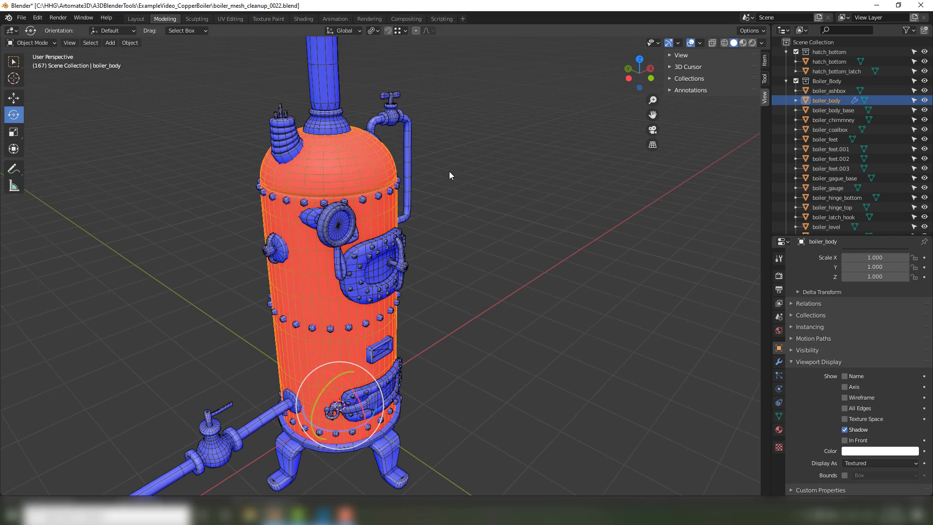
{"action": "left_click", "coordinate": [372, 188], "text": "shift"}
{"action": "key", "text": "Tab"}
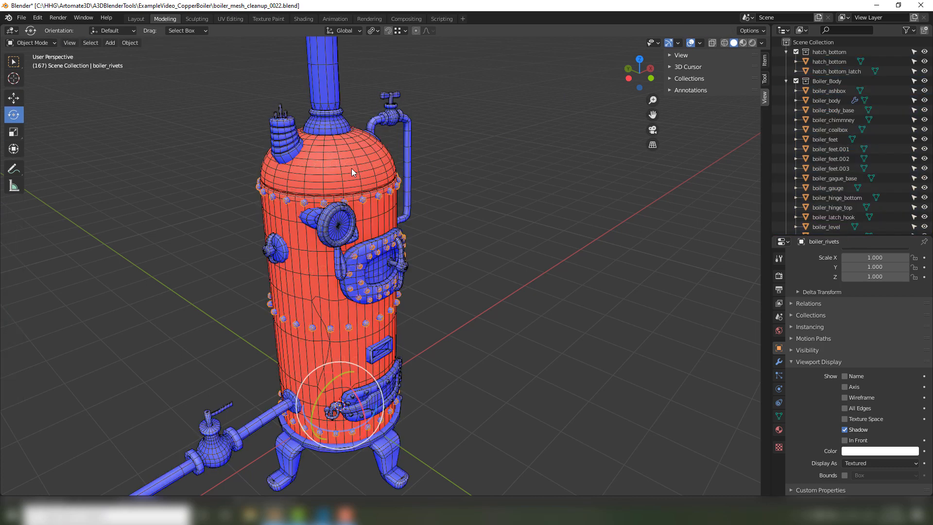
{"action": "left_click", "coordinate": [351, 169]}
{"action": "key", "text": "a"}
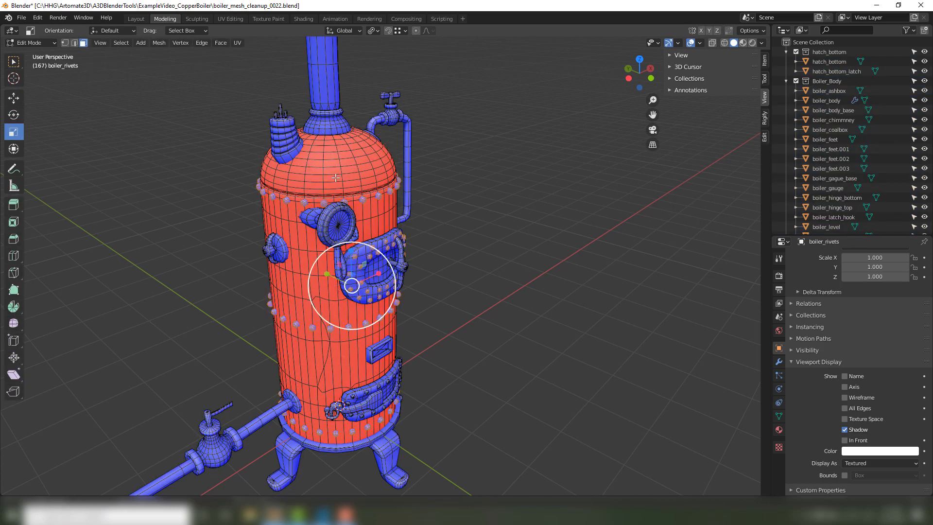
{"action": "key", "text": "Tab"}
Flip the normals of all faces of the boiler body in Edit Mode and return to Object Mode with nothing selected.
{"action": "left_click", "coordinate": [336, 178]}
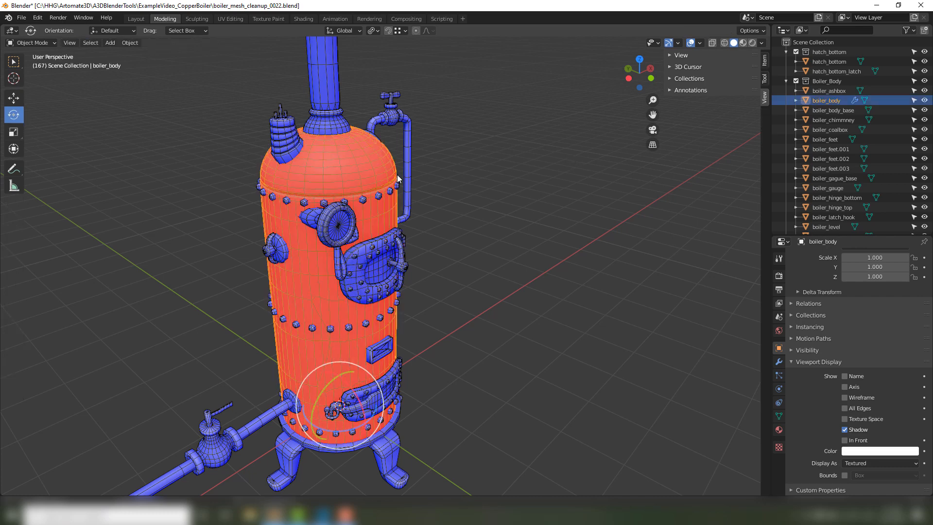
{"action": "key", "text": "Tab"}
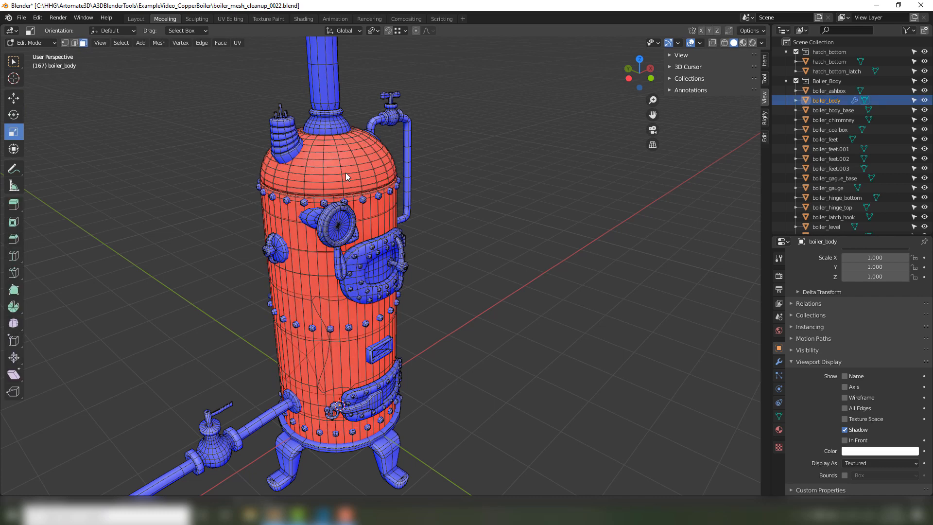
{"action": "key", "text": "a"}
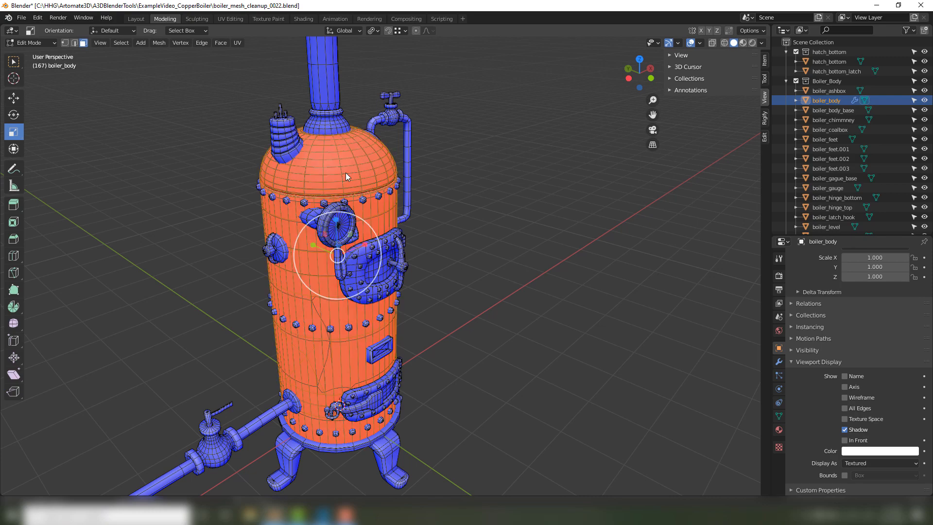
{"action": "key", "text": "alt+n"}
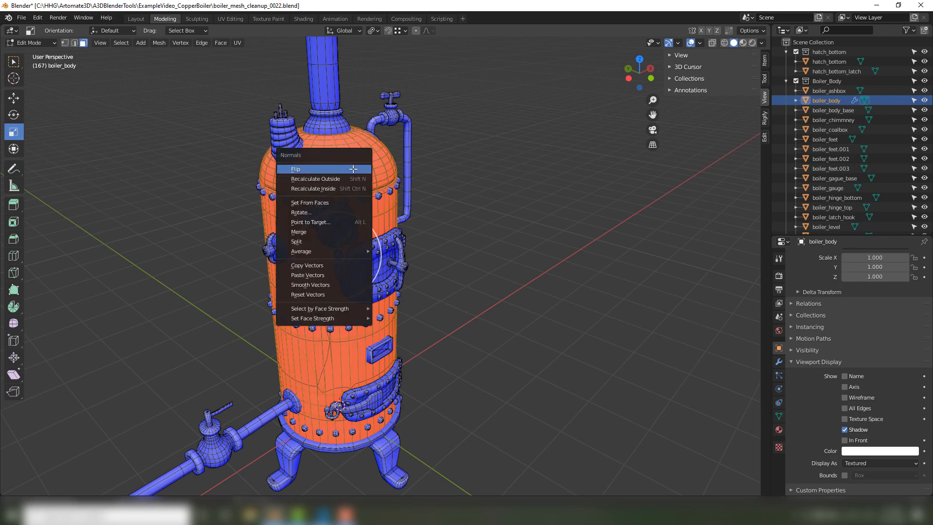
{"action": "left_click", "coordinate": [352, 168]}
{"action": "key", "text": "Tab"}
{"action": "left_click", "coordinate": [535, 181]}
{"action": "middle_click_drag", "start_coordinate": [535, 182], "coordinate": [515, 225]}
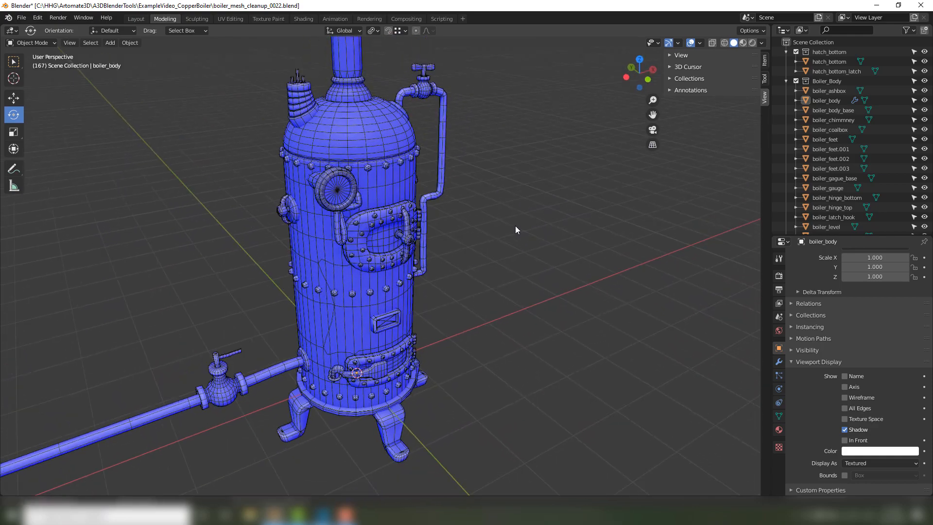
Turn off the Face Orientation viewport overlay, keeping the wireframe overlay enabled.
{"action": "left_click", "coordinate": [702, 43]}
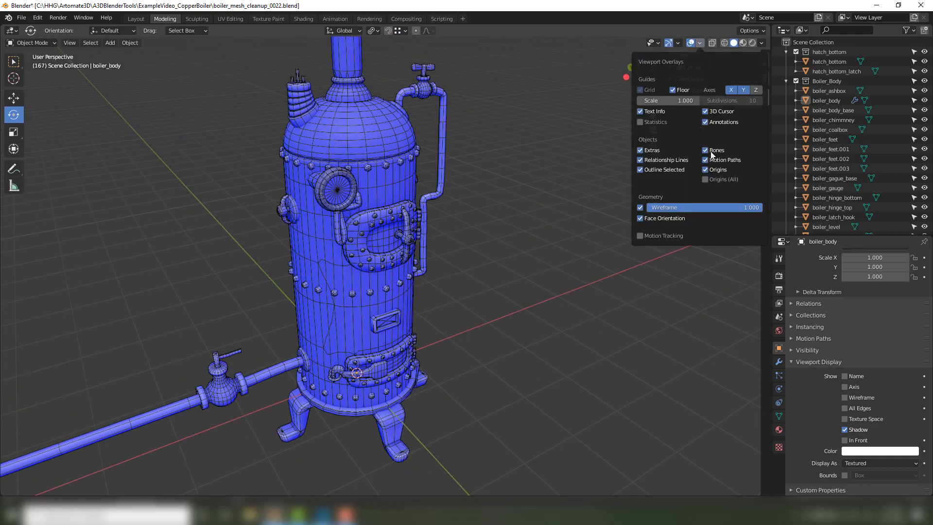
{"action": "left_click", "coordinate": [640, 217]}
{"action": "left_click", "coordinate": [640, 218]}
{"action": "left_click", "coordinate": [640, 218]}
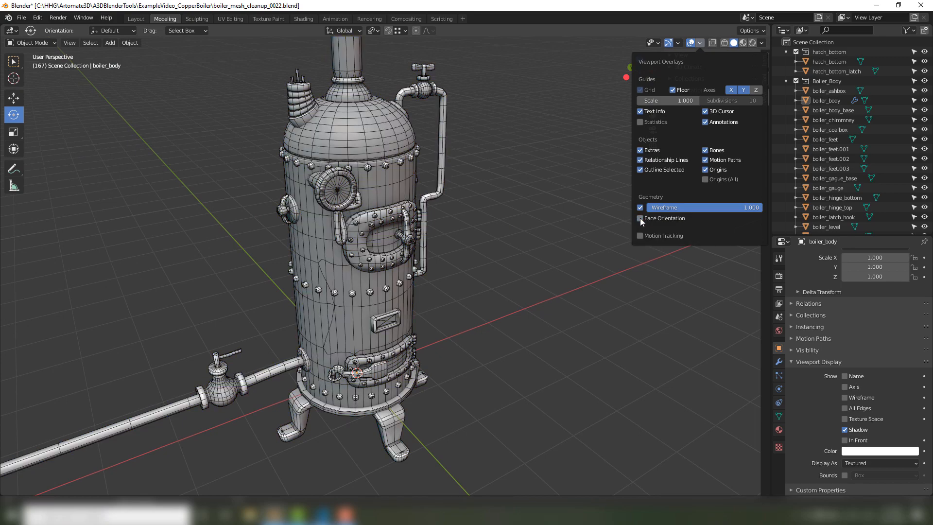
{"action": "middle_click_drag", "start_coordinate": [640, 217], "coordinate": [598, 202]}
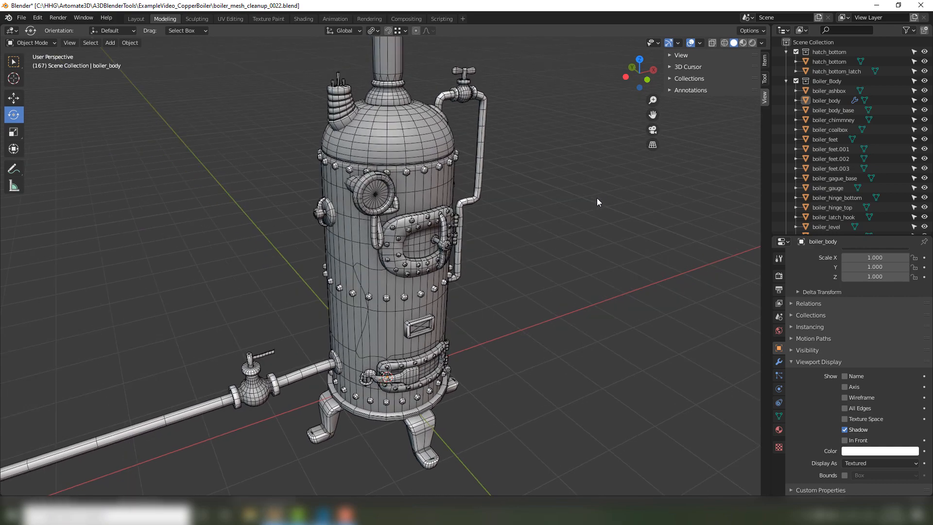